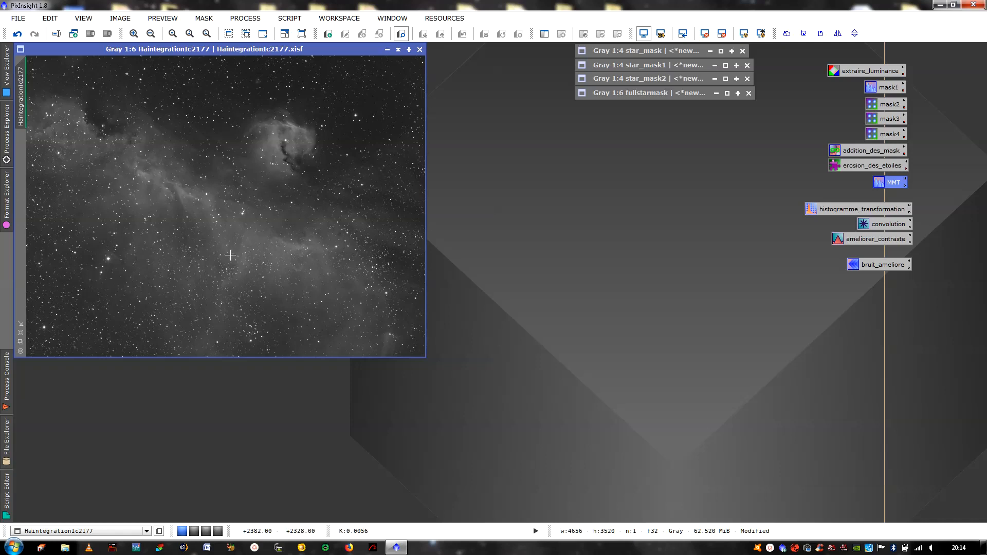
Compare the image's linear and auto-stretched display, checking it at 1:4 zoom
{"action": "left_click", "coordinate": [705, 33]}
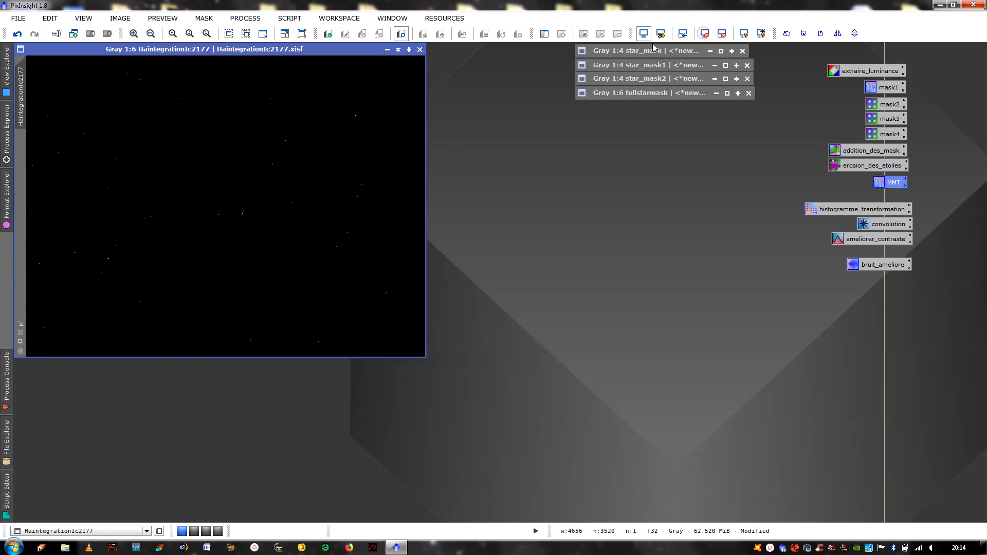
{"action": "left_click", "coordinate": [745, 34]}
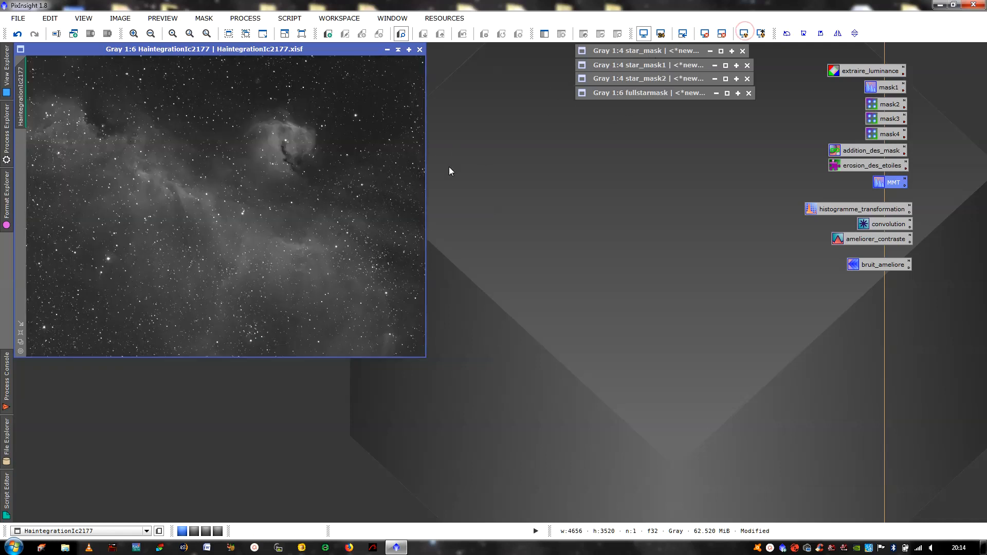
{"action": "left_click", "coordinate": [21, 333]}
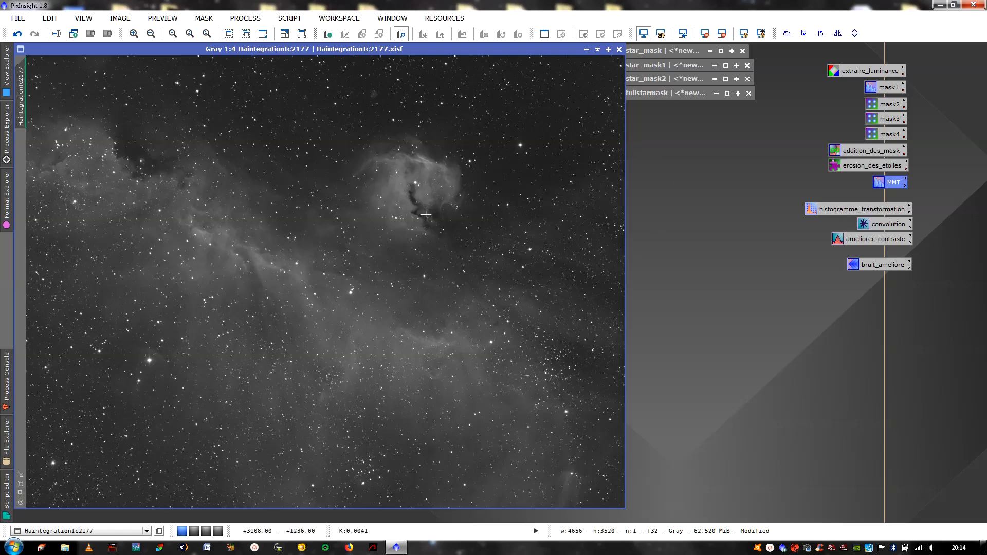
{"action": "left_click", "coordinate": [21, 493]}
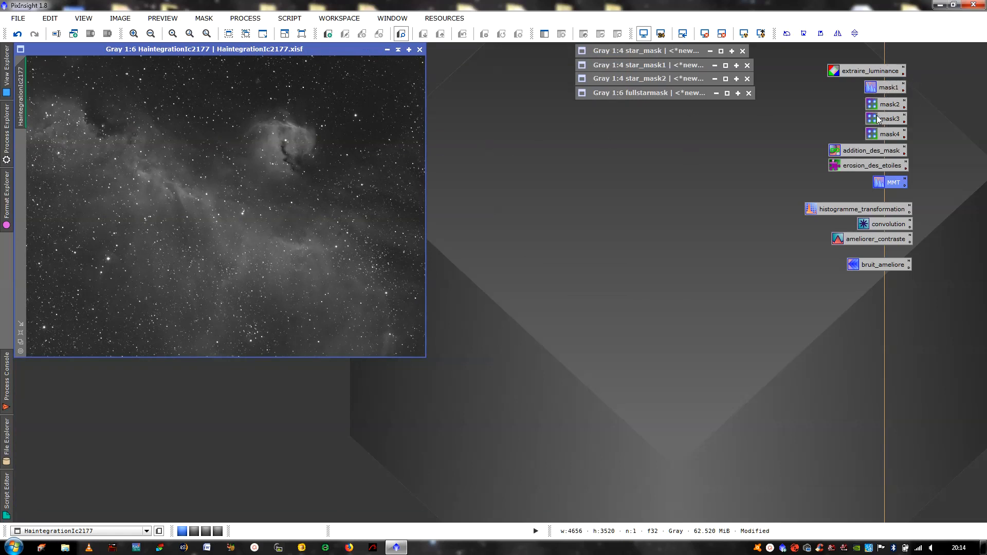
Review the saved mask1 MMT and mask2–mask4 StarMask settings, ending with mask4's scale 6, smoothness 20
{"action": "double_click", "coordinate": [887, 88]}
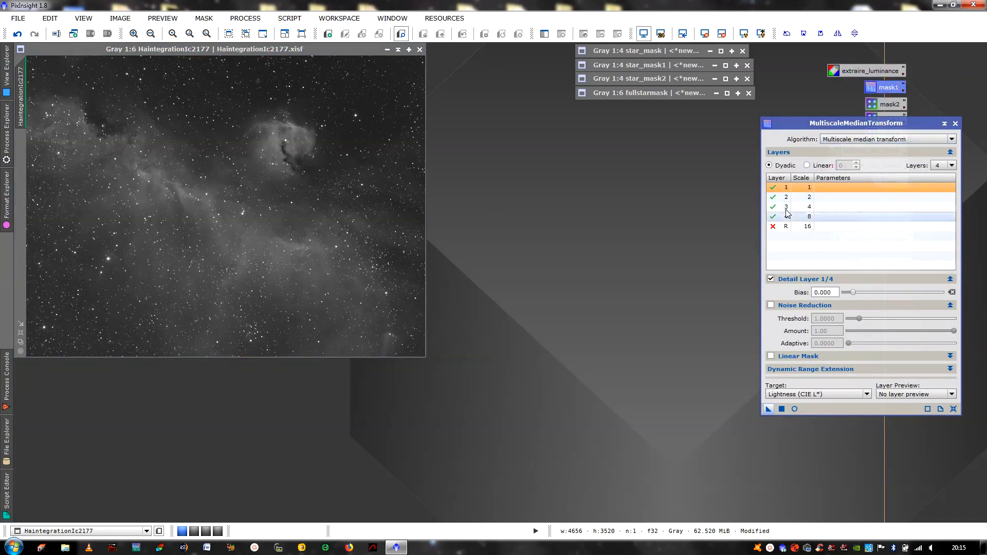
{"action": "left_click", "coordinate": [956, 124]}
{"action": "double_click", "coordinate": [893, 108]}
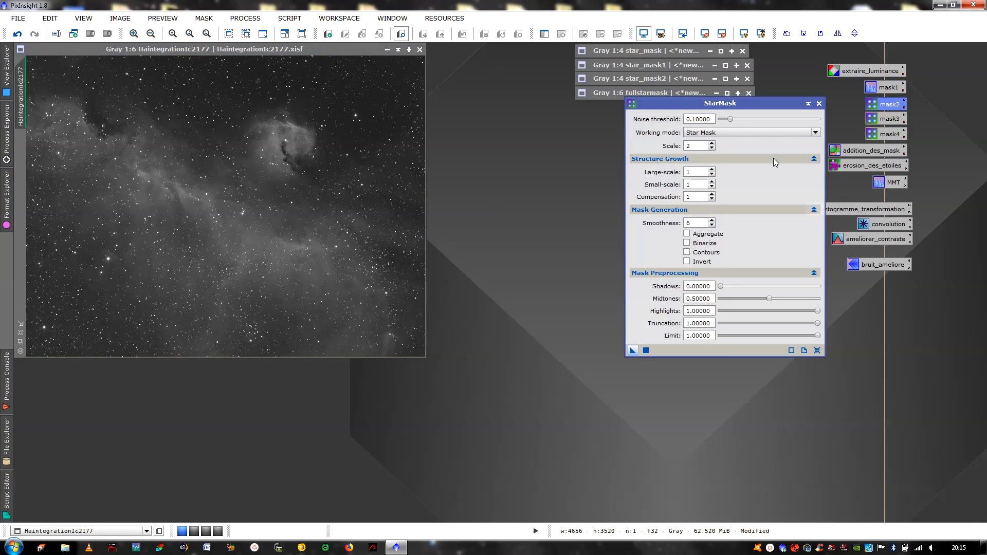
{"action": "left_click", "coordinate": [819, 103]}
{"action": "double_click", "coordinate": [875, 120]}
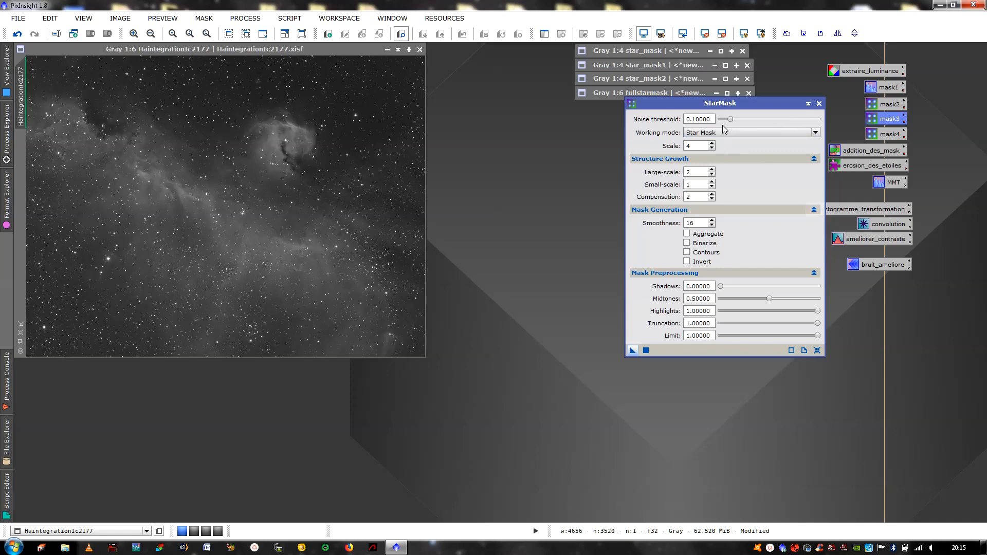
{"action": "left_click", "coordinate": [819, 104]}
{"action": "double_click", "coordinate": [878, 131]}
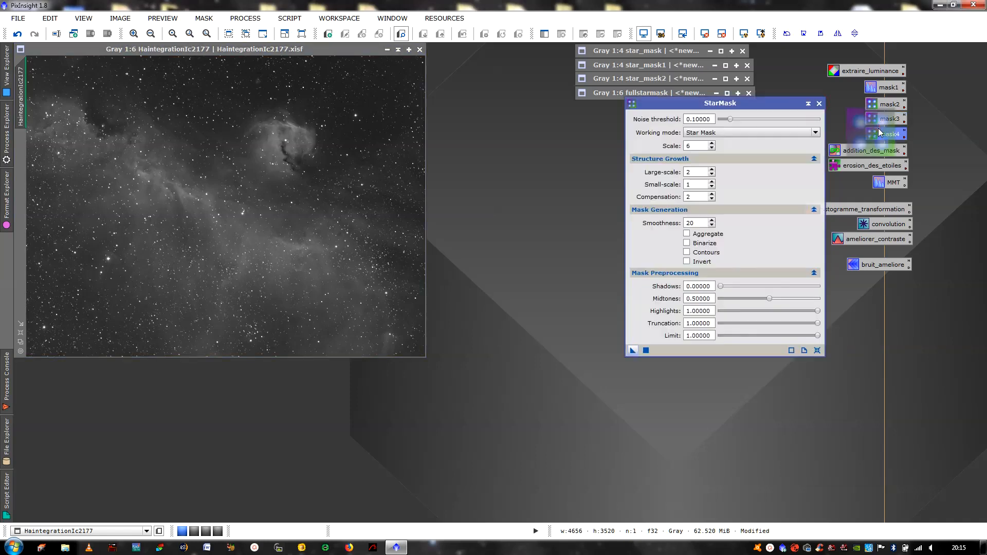
{"action": "left_click", "coordinate": [819, 104]}
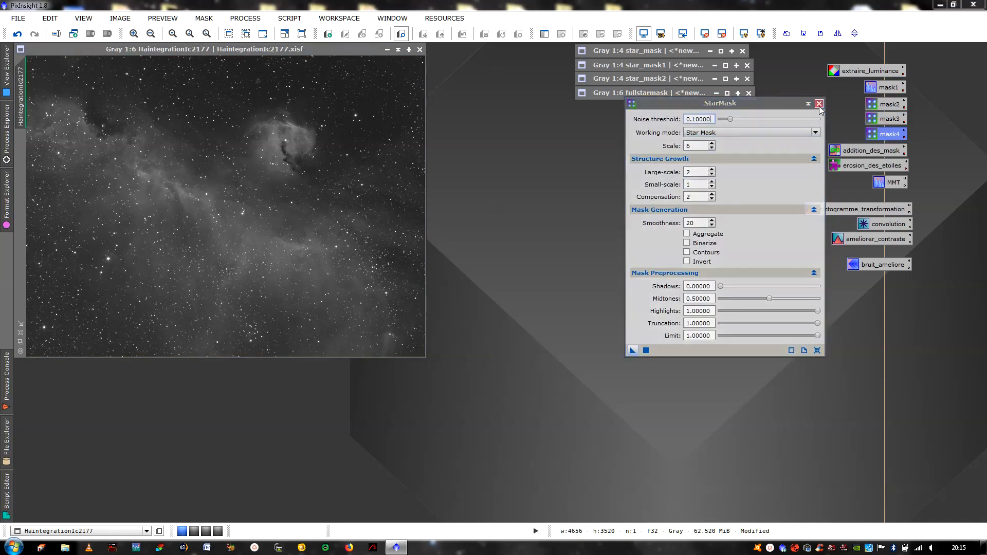
Enlarge star_mask, star_mask1 and star_mask2 to compare them, then collapse all three again
{"action": "left_click", "coordinate": [721, 52]}
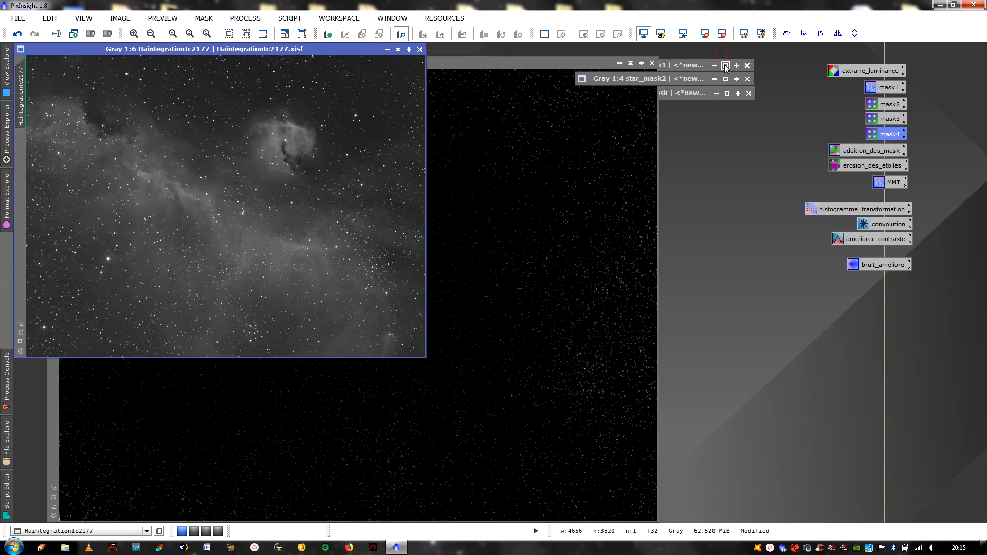
{"action": "left_click", "coordinate": [725, 66]}
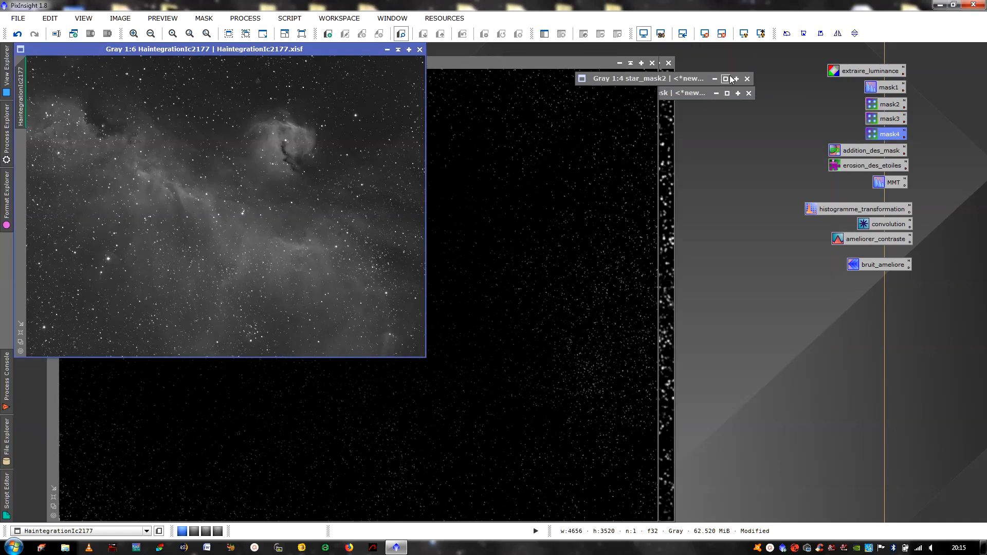
{"action": "left_click", "coordinate": [730, 78]}
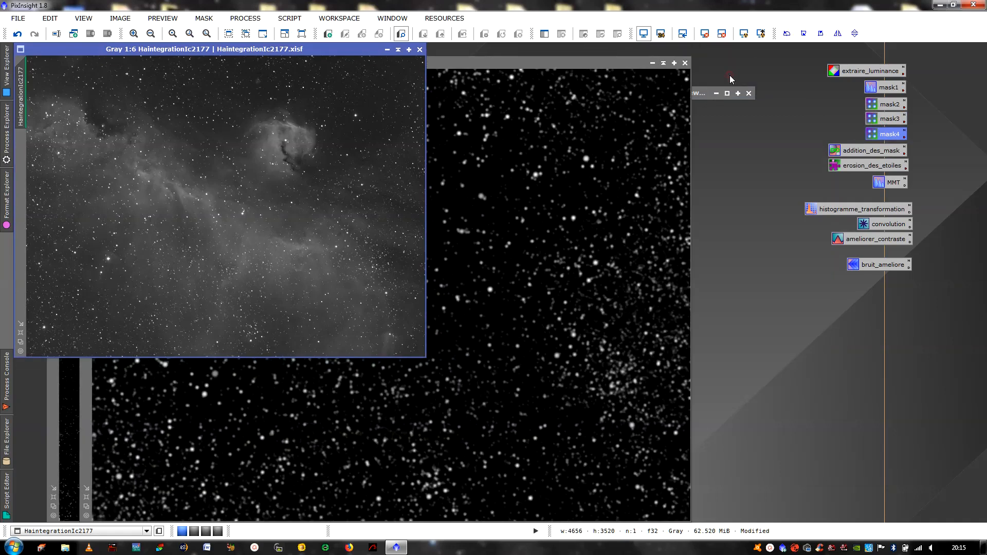
{"action": "left_click", "coordinate": [398, 50]}
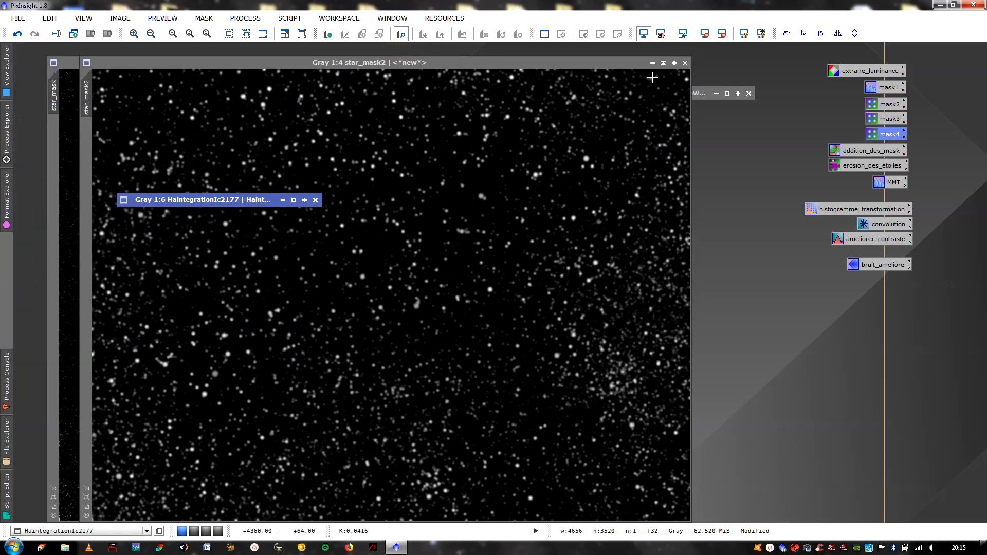
{"action": "left_click", "coordinate": [664, 65]}
{"action": "left_click", "coordinate": [664, 64]}
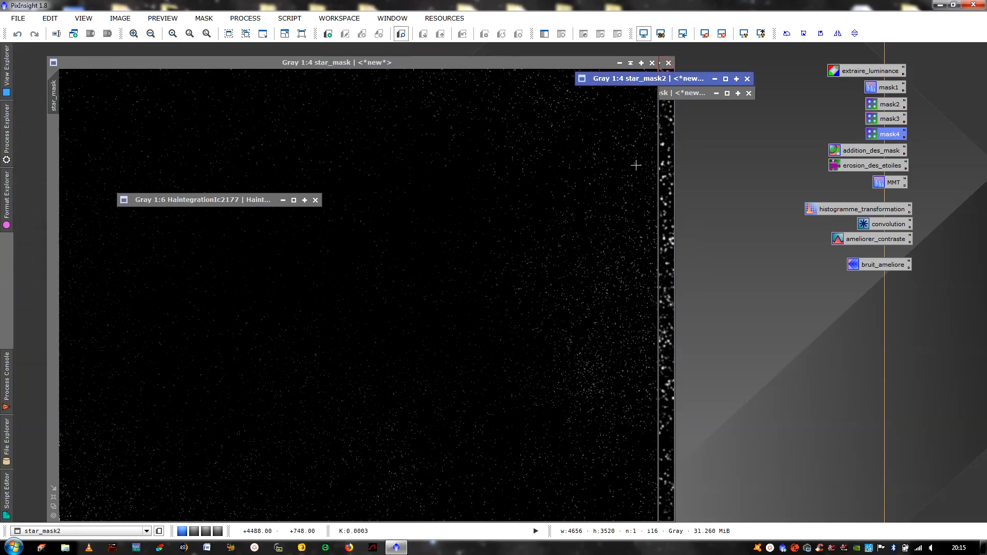
{"action": "left_click", "coordinate": [663, 166]}
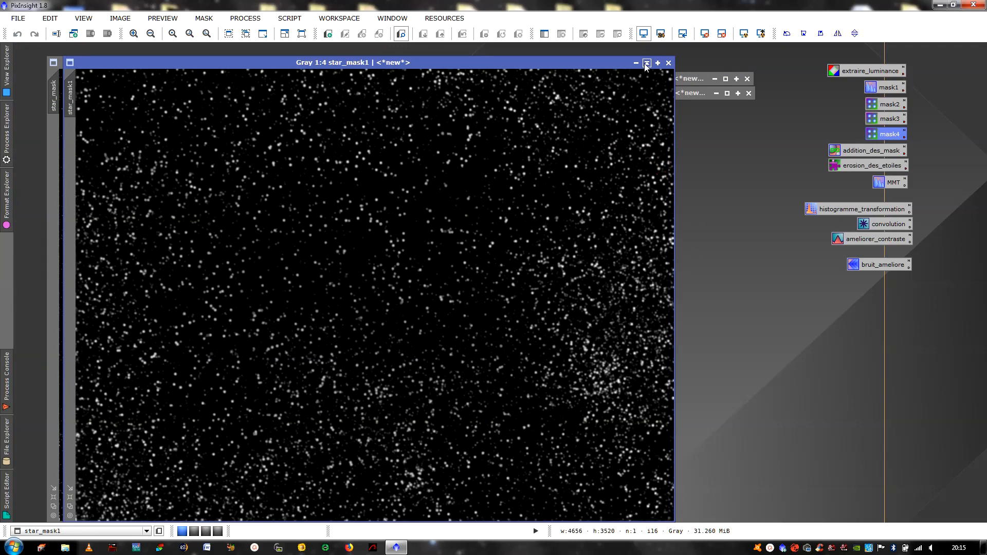
{"action": "left_click", "coordinate": [646, 63]}
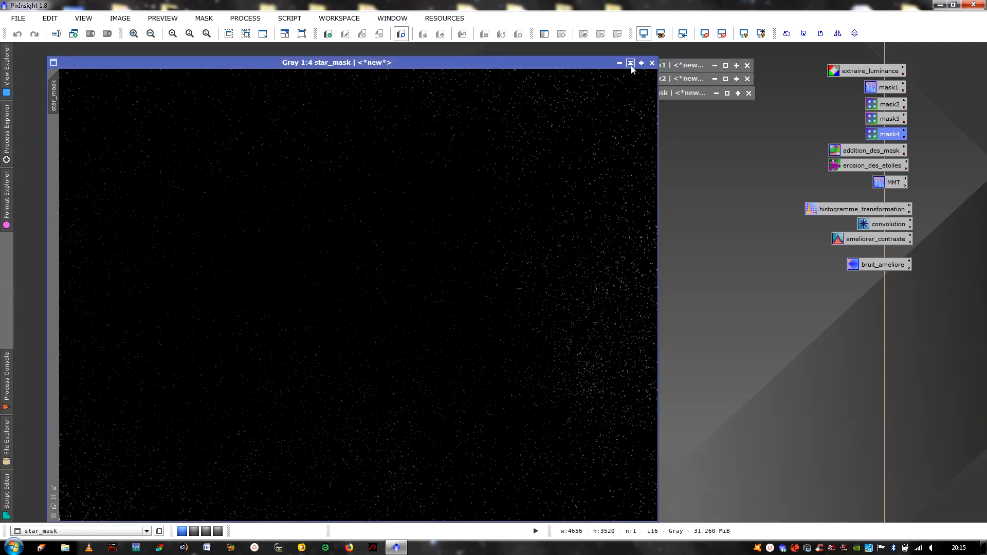
{"action": "left_click", "coordinate": [631, 64]}
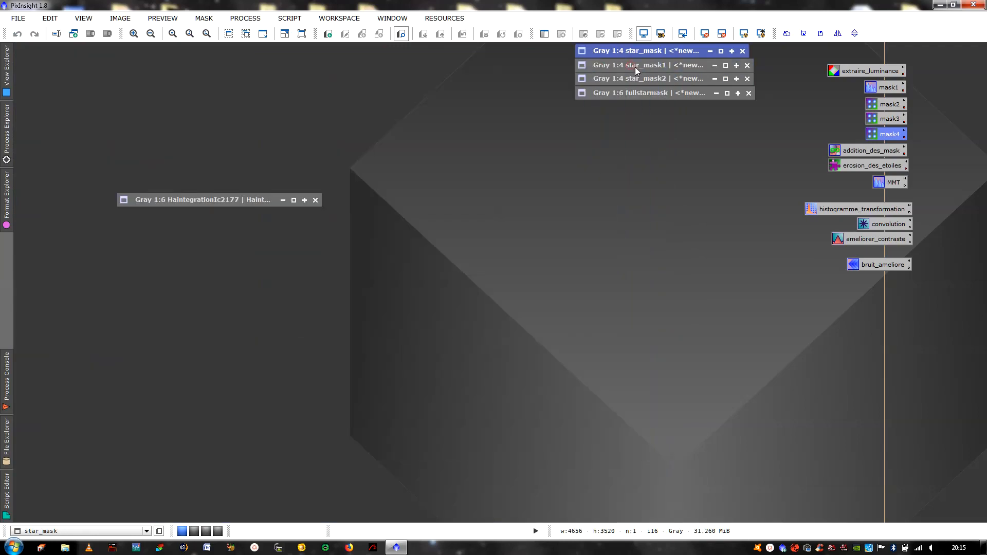
Place the fullstarmask window beside the restored HaintegrationIc2177 image
{"action": "left_click", "coordinate": [728, 94]}
{"action": "left_click_drag", "start_coordinate": [426, 131], "coordinate": [717, 106]}
{"action": "left_click", "coordinate": [295, 199]}
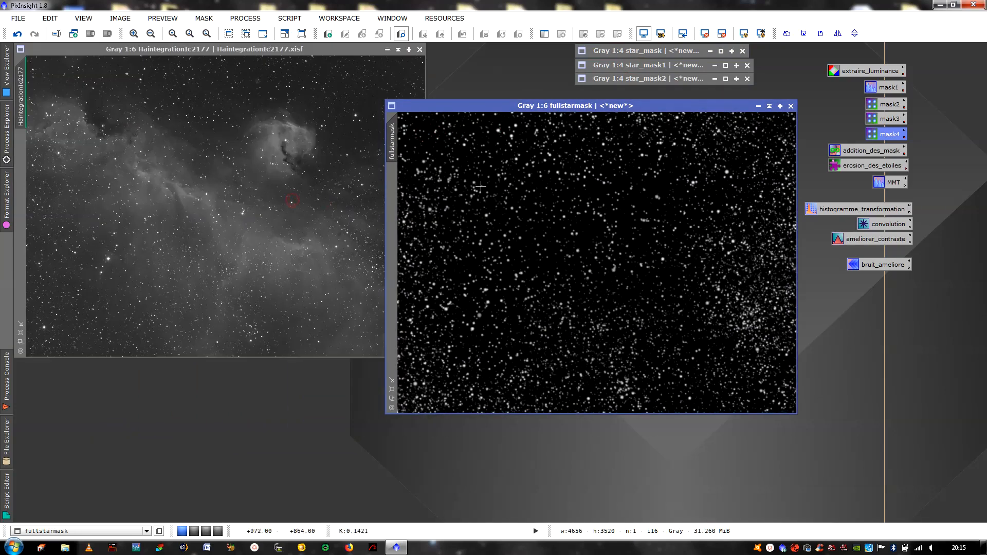
Apply fullstarmask as the mask on HaintegrationIc2177, collapse its window, and hide the red overlay
{"action": "left_click_drag", "start_coordinate": [397, 142], "coordinate": [23, 160]}
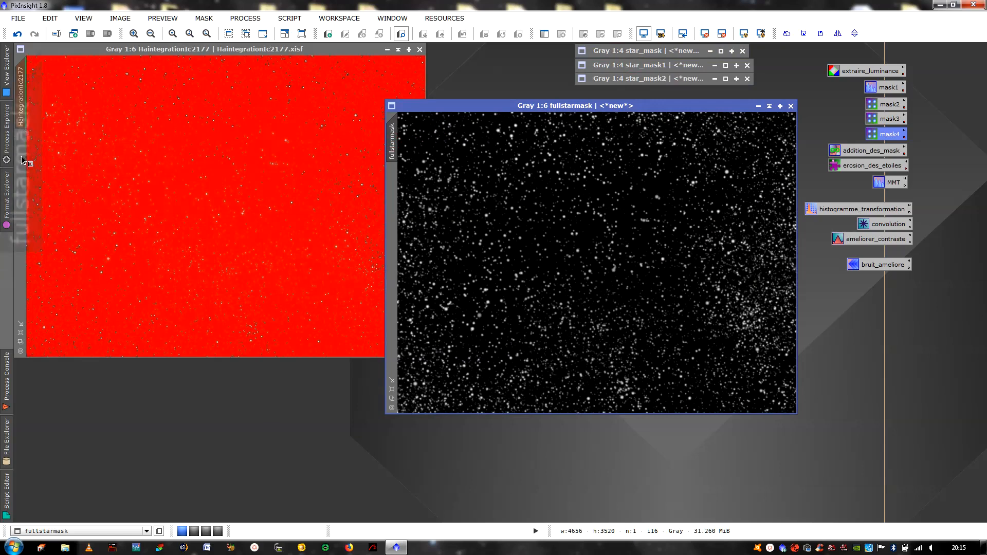
{"action": "left_click", "coordinate": [769, 106]}
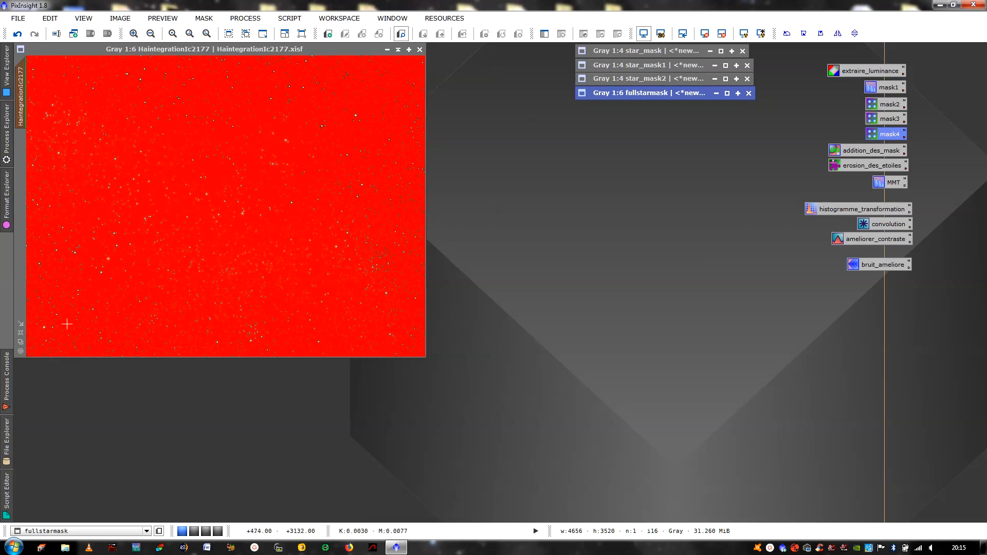
{"action": "left_click", "coordinate": [20, 332]}
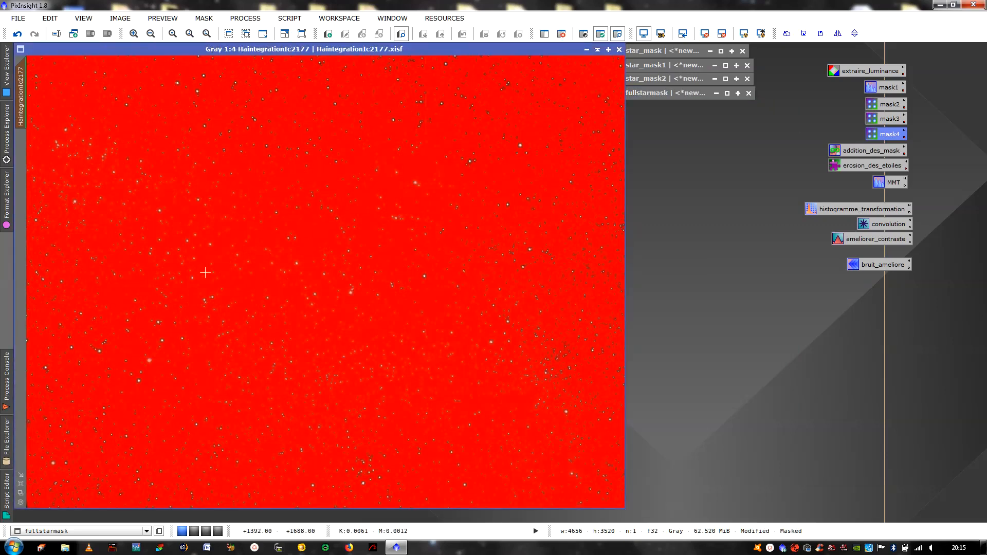
{"action": "key", "text": "ctrl+k"}
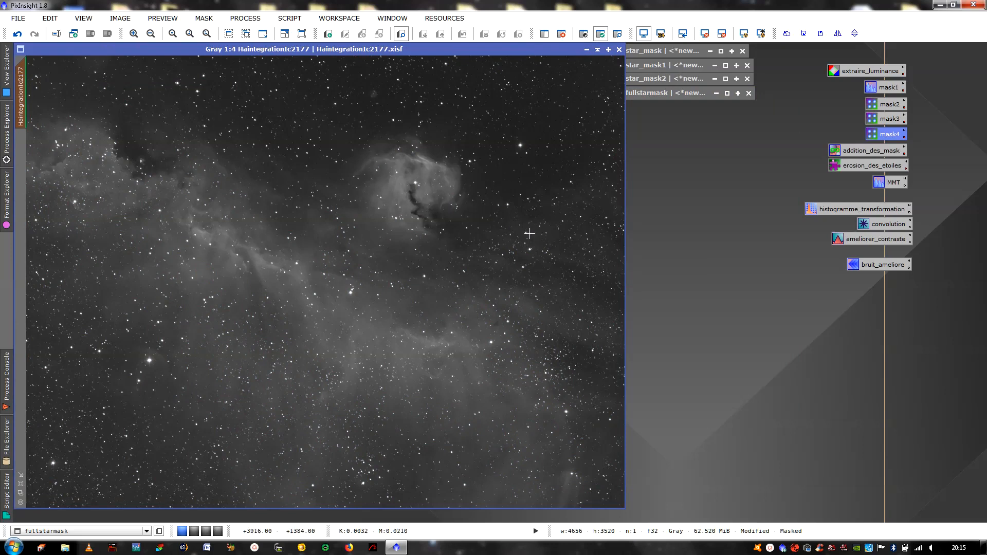
Lay out MorphologicalTransformation (Erosion, size 5) and MMT with layers 1–4 disabled side by side
{"action": "double_click", "coordinate": [860, 167]}
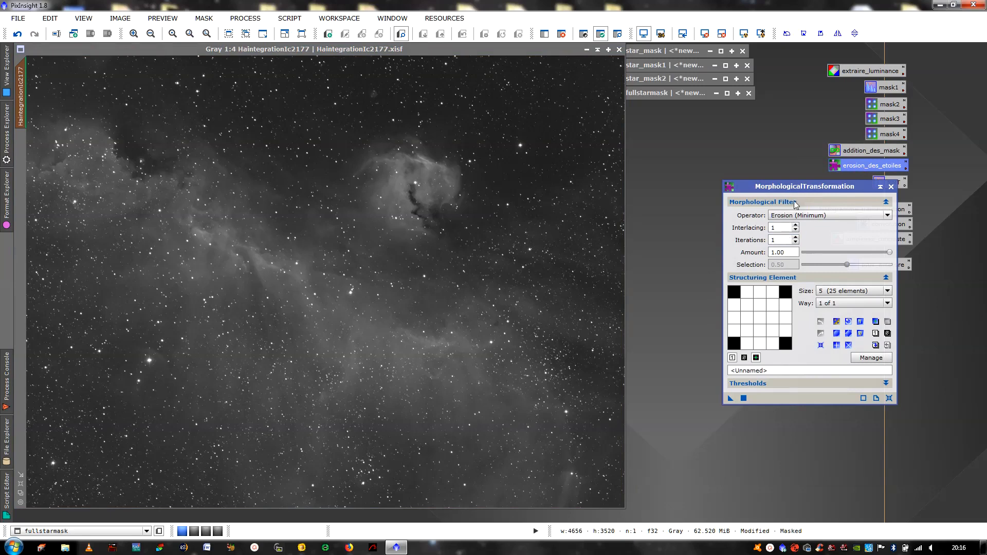
{"action": "left_click_drag", "start_coordinate": [799, 188], "coordinate": [723, 142]}
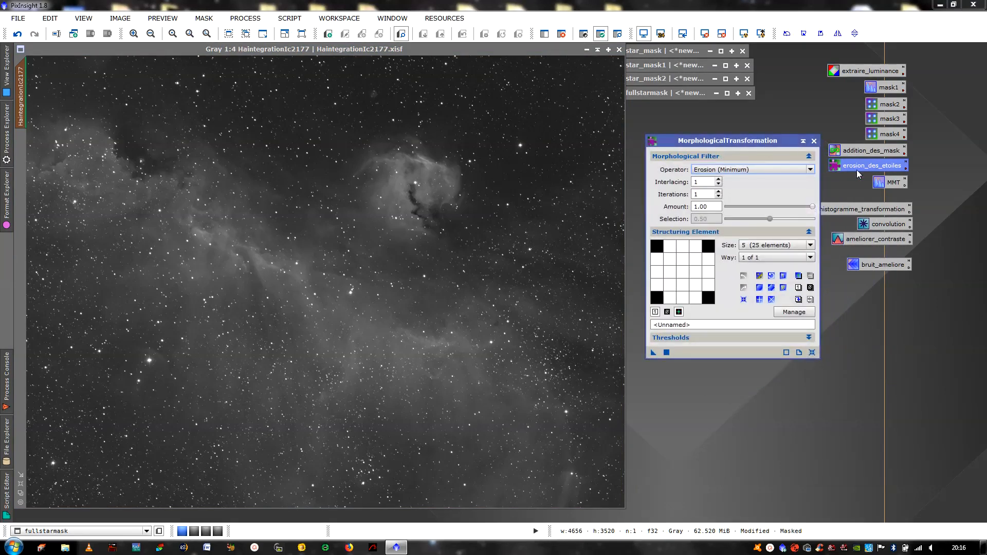
{"action": "double_click", "coordinate": [879, 182]}
{"action": "left_click_drag", "start_coordinate": [877, 124], "coordinate": [911, 123]}
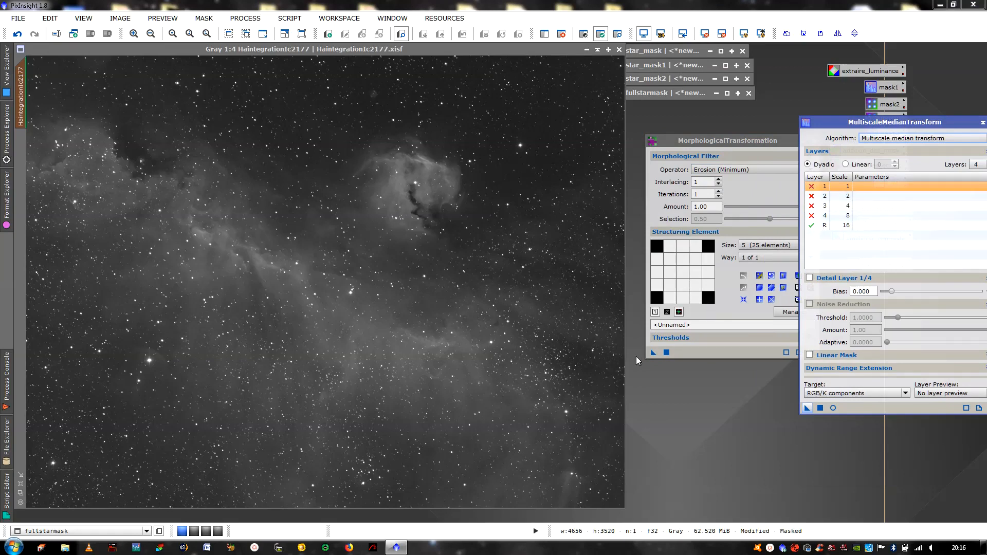
Run the star erosion three times on HaintegrationIc2177, then apply the MMT through the mask
{"action": "left_click", "coordinate": [535, 327]}
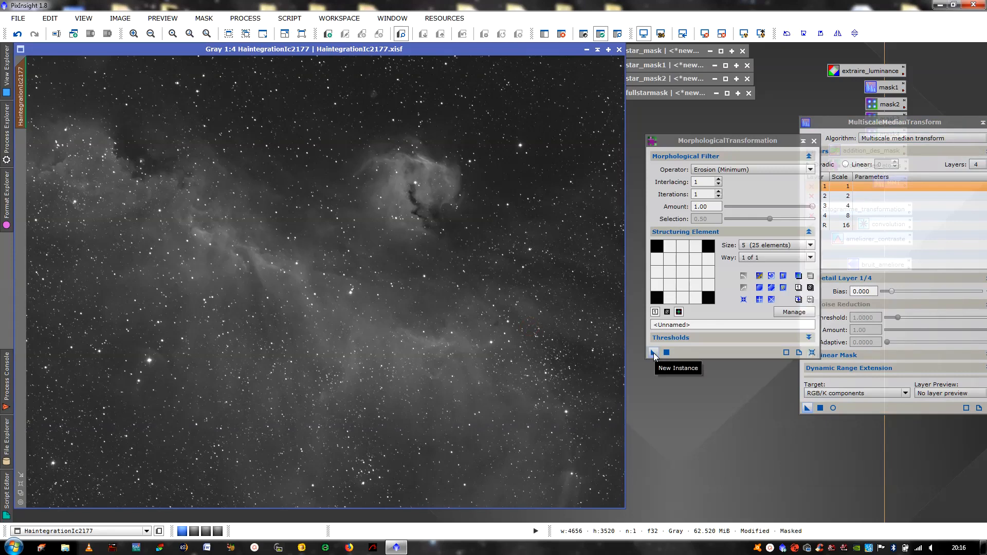
{"action": "left_click_drag", "start_coordinate": [654, 353], "coordinate": [491, 305]}
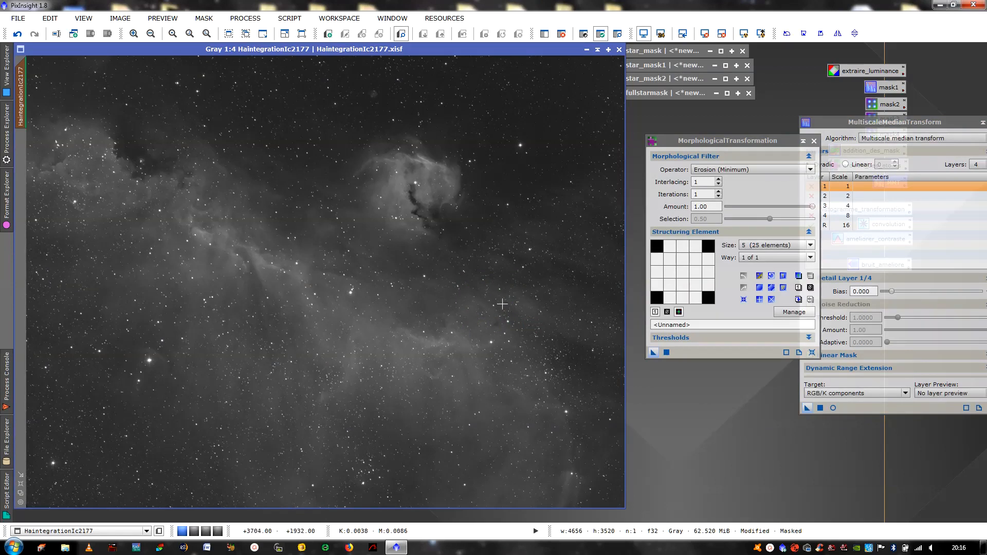
{"action": "left_click_drag", "start_coordinate": [652, 354], "coordinate": [467, 282]}
{"action": "left_click_drag", "start_coordinate": [653, 355], "coordinate": [478, 301]}
{"action": "left_click_drag", "start_coordinate": [807, 408], "coordinate": [503, 342]}
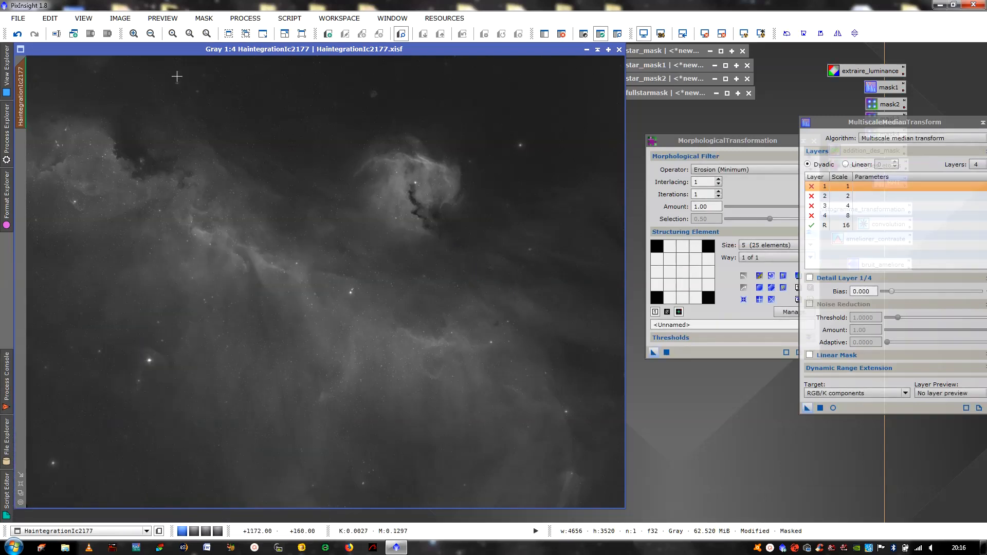
Apply one more erosion pass and another MMT to the masked image, then view it whole
{"action": "left_click", "coordinate": [134, 34]}
{"action": "left_click", "coordinate": [134, 34]}
{"action": "left_click", "coordinate": [134, 33]}
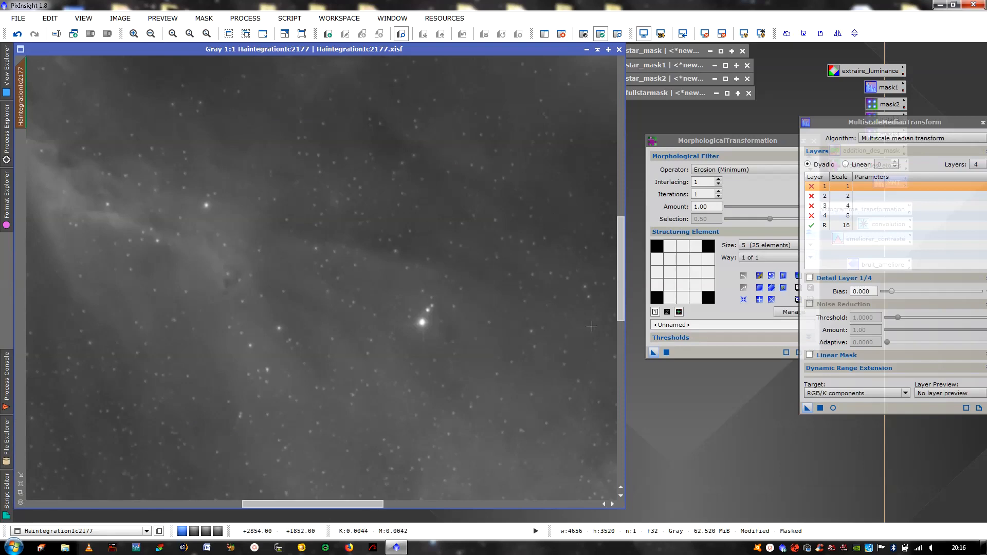
{"action": "left_click_drag", "start_coordinate": [653, 353], "coordinate": [402, 256]}
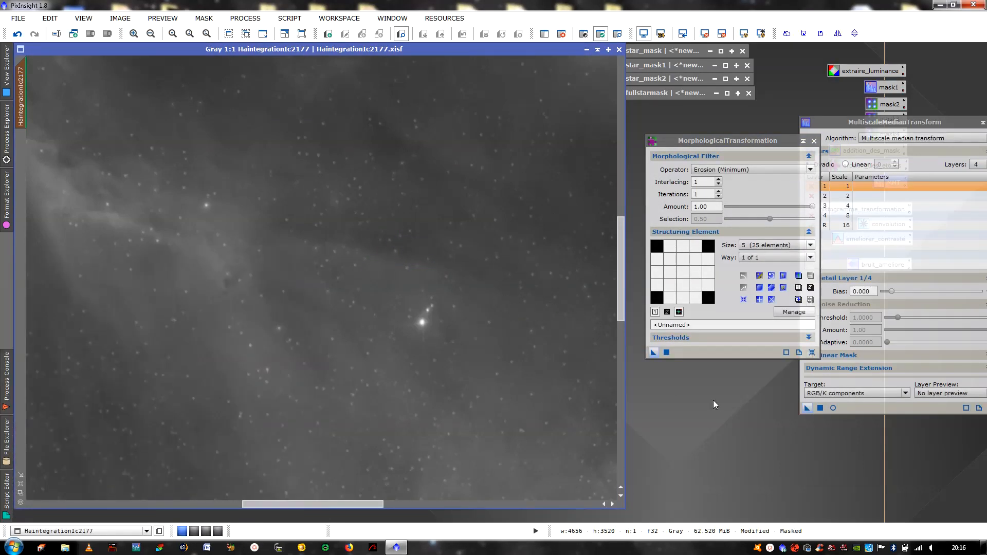
{"action": "left_click_drag", "start_coordinate": [808, 408], "coordinate": [498, 344]}
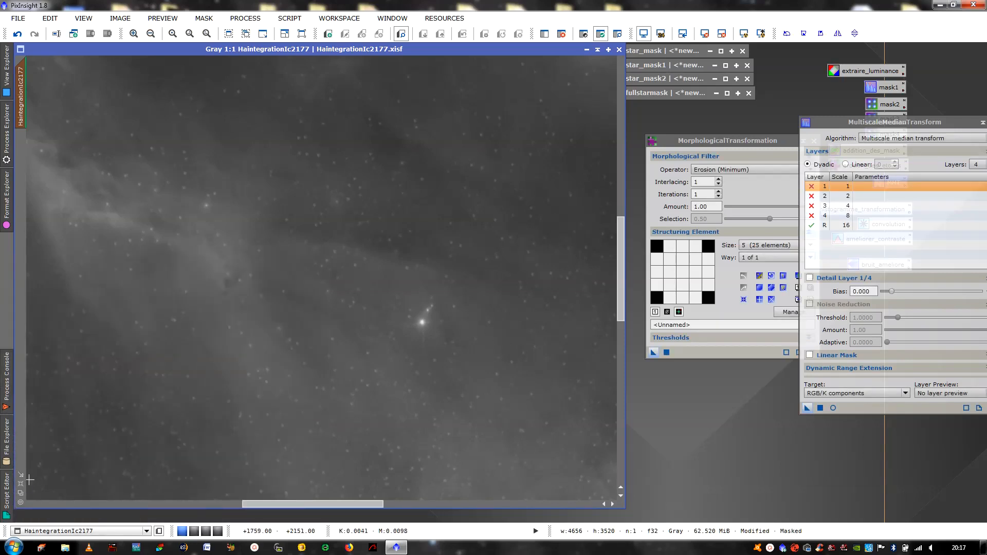
{"action": "left_click", "coordinate": [20, 483]}
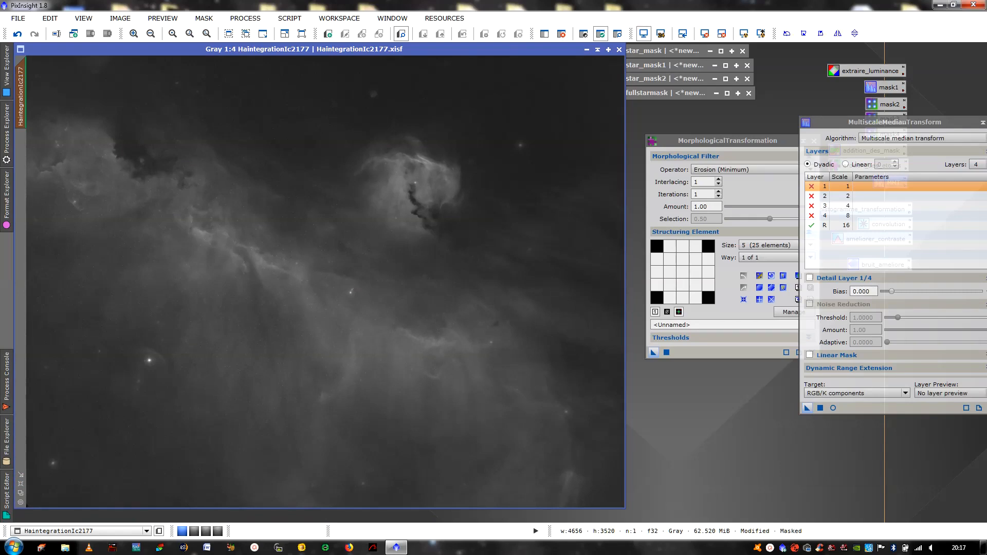
{"action": "left_click_drag", "start_coordinate": [903, 125], "coordinate": [753, 214]}
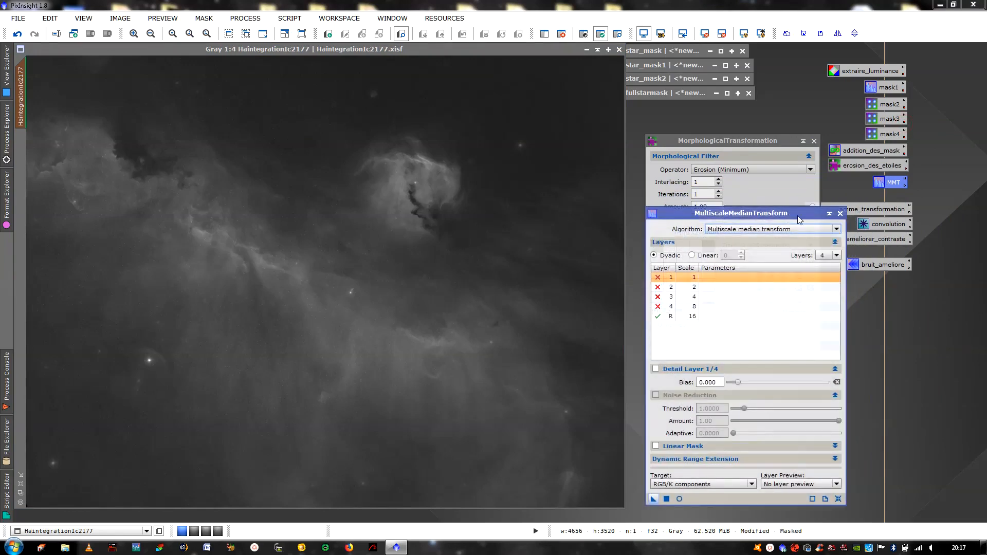
Close the MMT and MorphologicalTransformation tools, discard the edited image, and iconize fullstarmask
{"action": "left_click", "coordinate": [840, 213]}
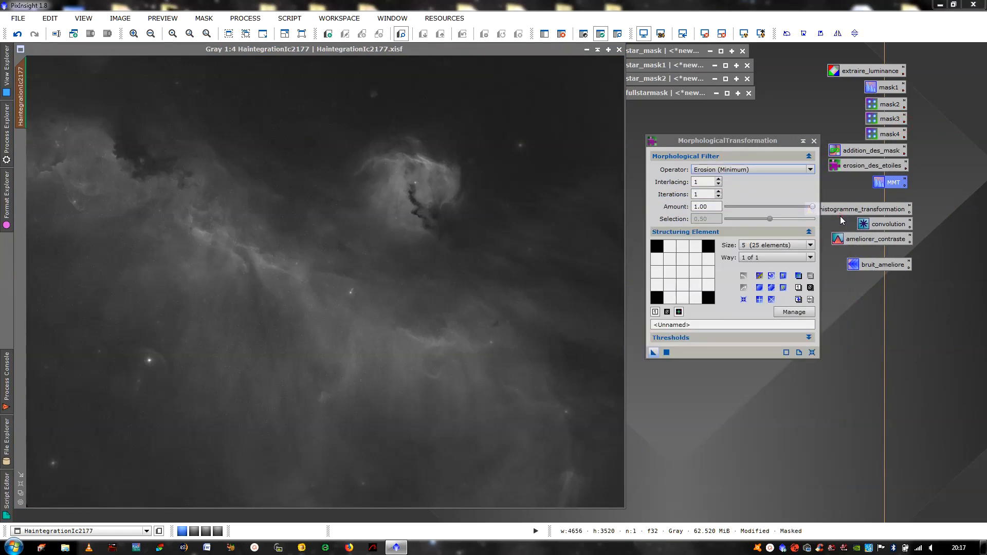
{"action": "left_click", "coordinate": [815, 141]}
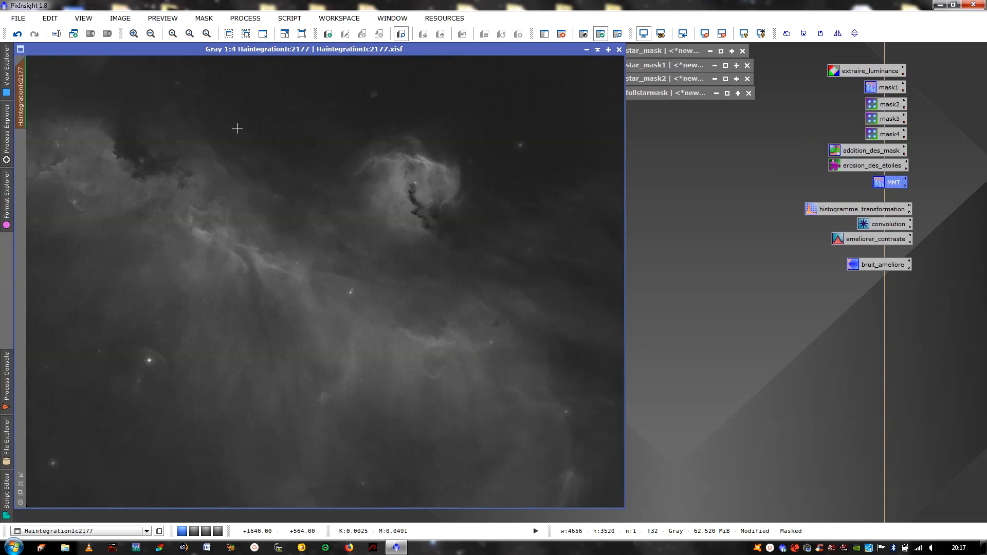
{"action": "left_click", "coordinate": [620, 52]}
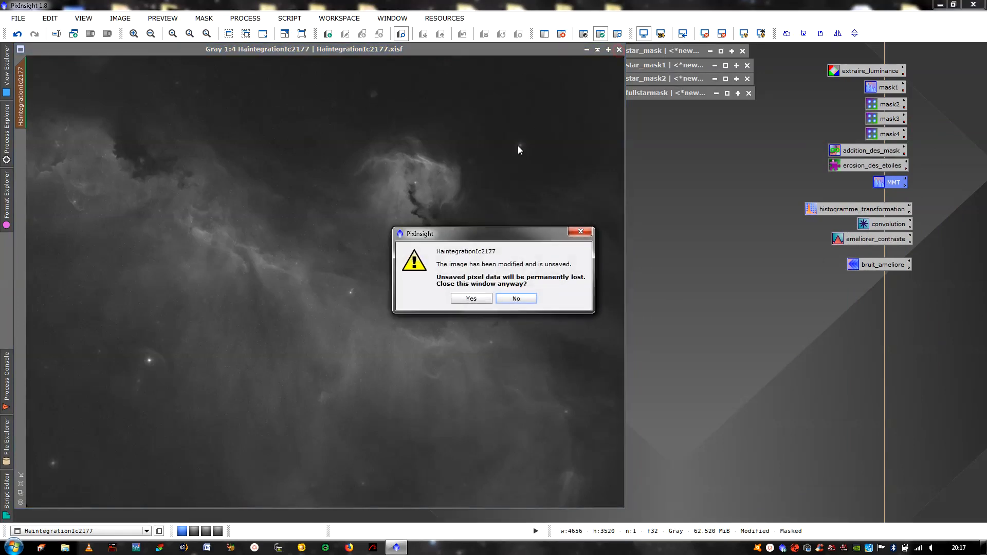
{"action": "left_click", "coordinate": [469, 299]}
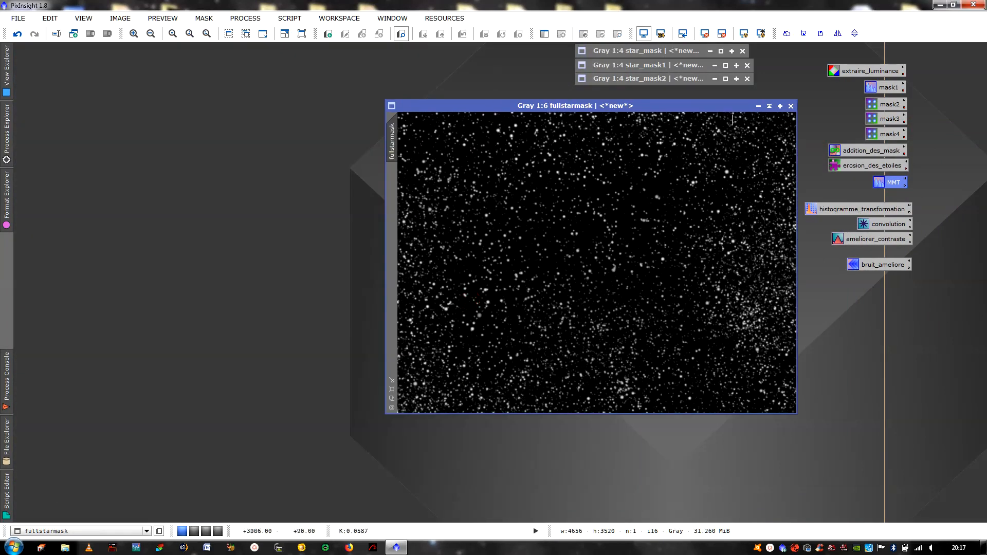
{"action": "left_click", "coordinate": [770, 106]}
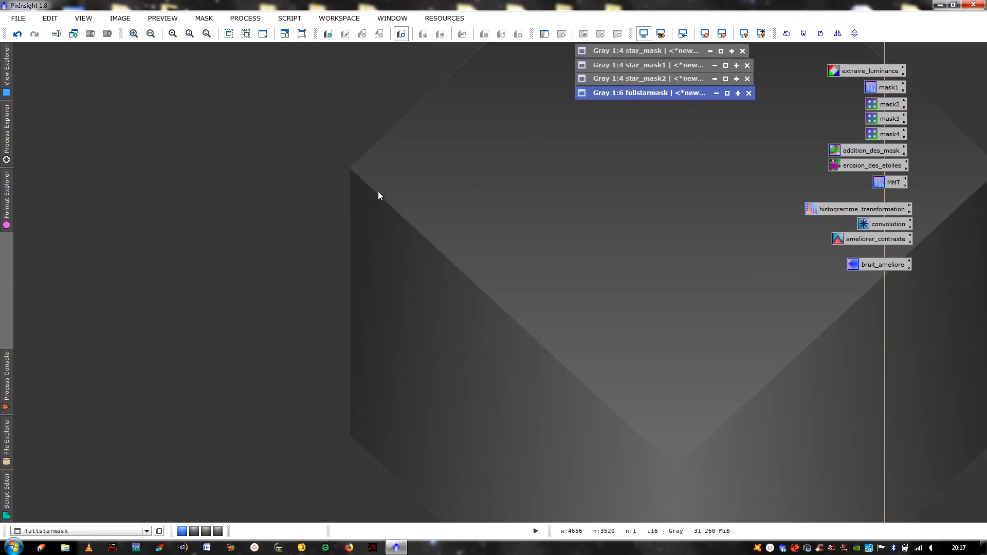
Reopen HaintegrationIc2177.xisf from disk and move it to the workspace's top-left
{"action": "double_click", "coordinate": [378, 191]}
{"action": "double_click", "coordinate": [255, 81]}
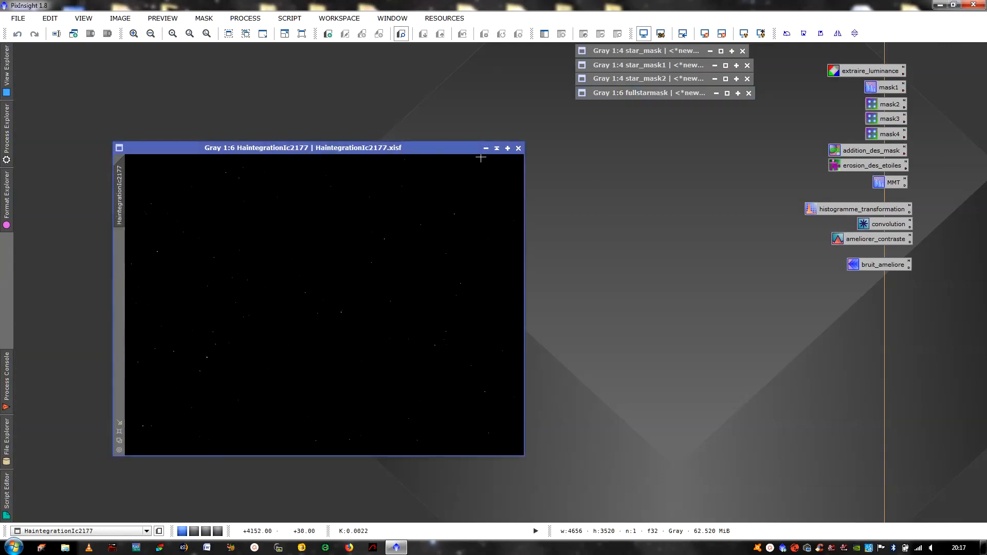
{"action": "left_click_drag", "start_coordinate": [453, 148], "coordinate": [381, 50]}
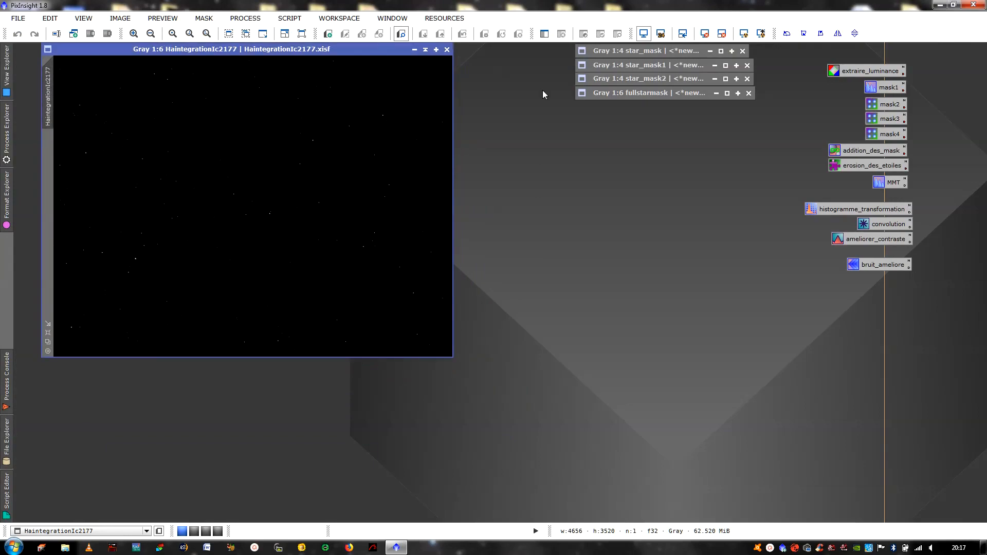
{"action": "right_click", "coordinate": [596, 156]}
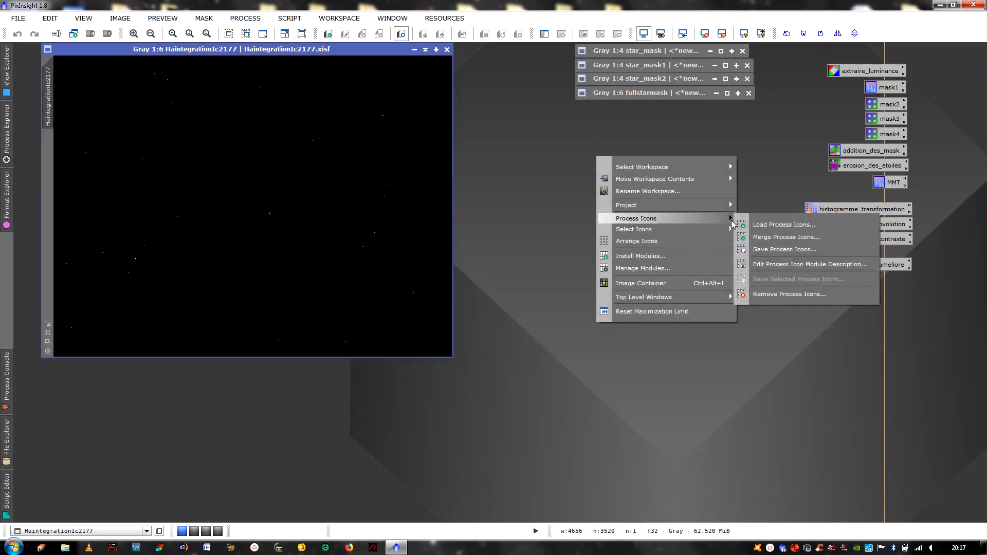
Load the starmask .xpsm process icon set into the workspace
{"action": "left_click", "coordinate": [748, 224]}
{"action": "left_click", "coordinate": [267, 340]}
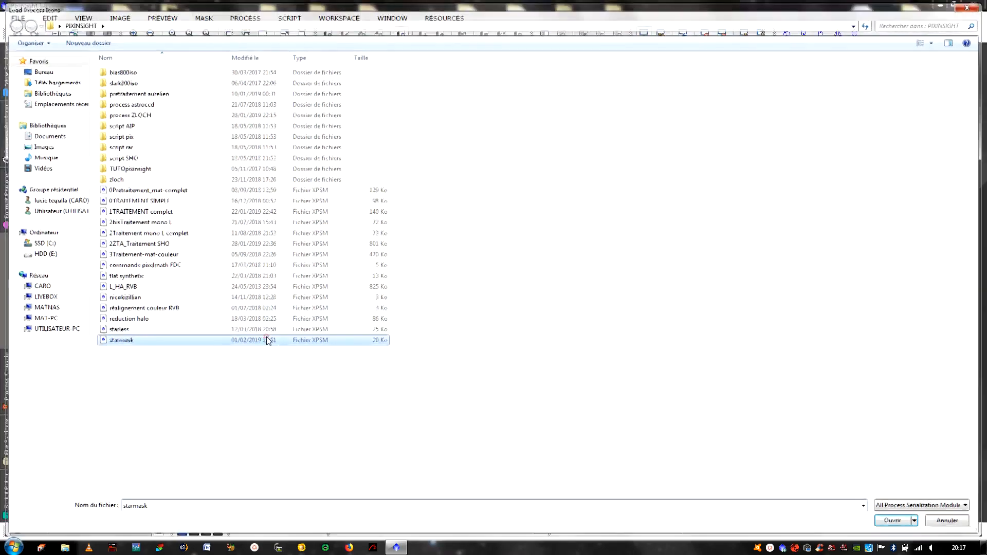
{"action": "double_click", "coordinate": [267, 340]}
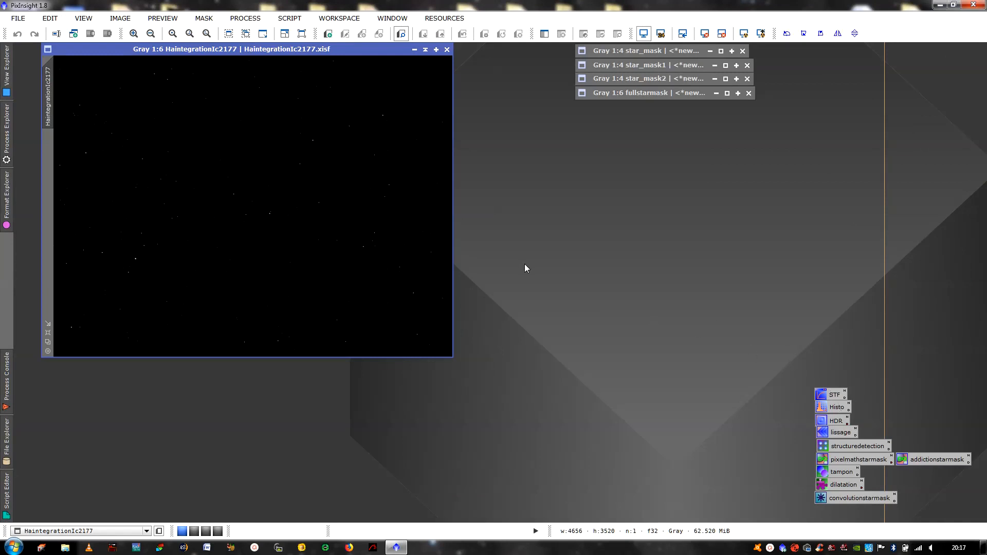
{"action": "right_click", "coordinate": [380, 232]}
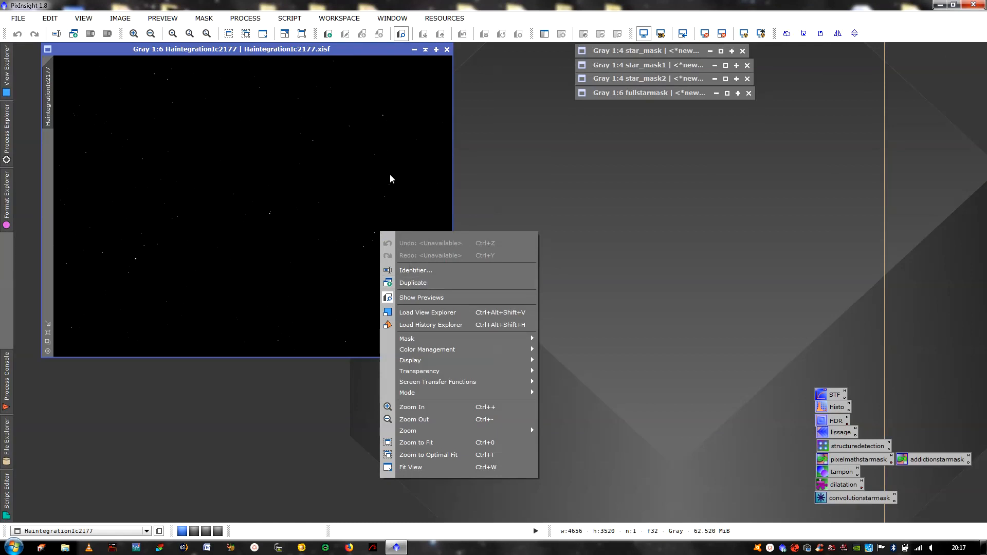
Duplicate the nebula image as HaintegrationIc2177_clone
{"action": "left_click", "coordinate": [336, 52]}
{"action": "left_click_drag", "start_coordinate": [328, 51], "coordinate": [312, 58]}
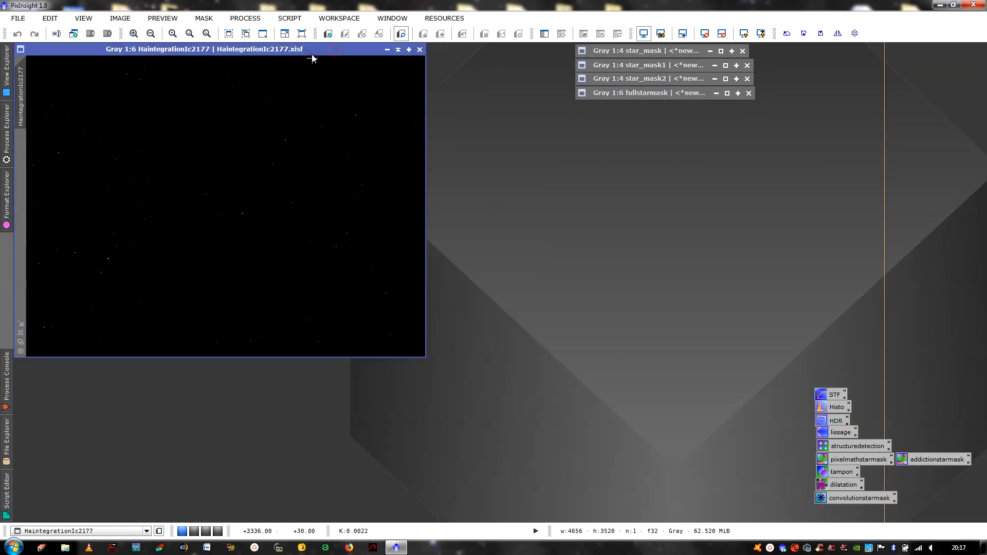
{"action": "right_click", "coordinate": [314, 117]}
{"action": "left_click", "coordinate": [366, 175]}
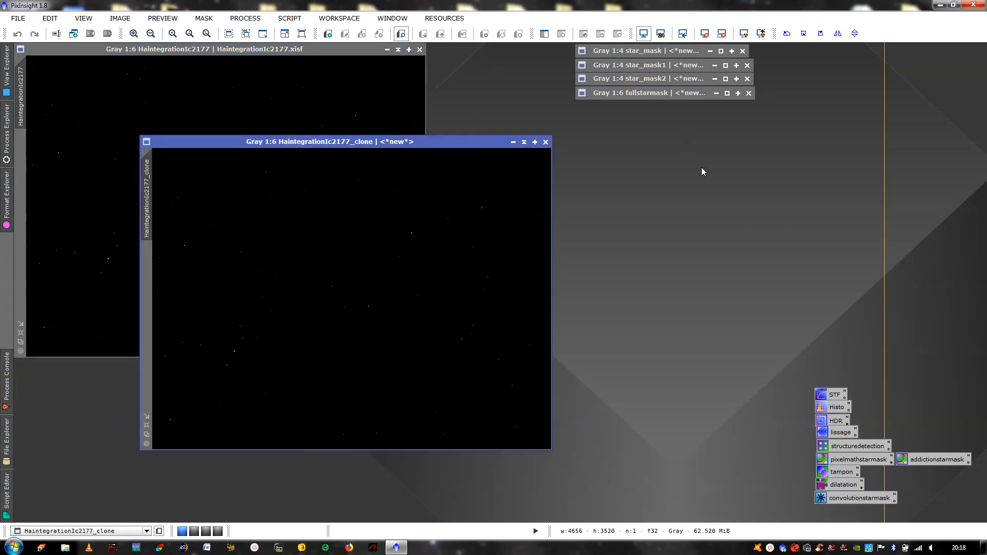
Permanently stretch the clone by transferring its STF auto-stretch to HistogramTransformation, then reset STF
{"action": "double_click", "coordinate": [829, 394]}
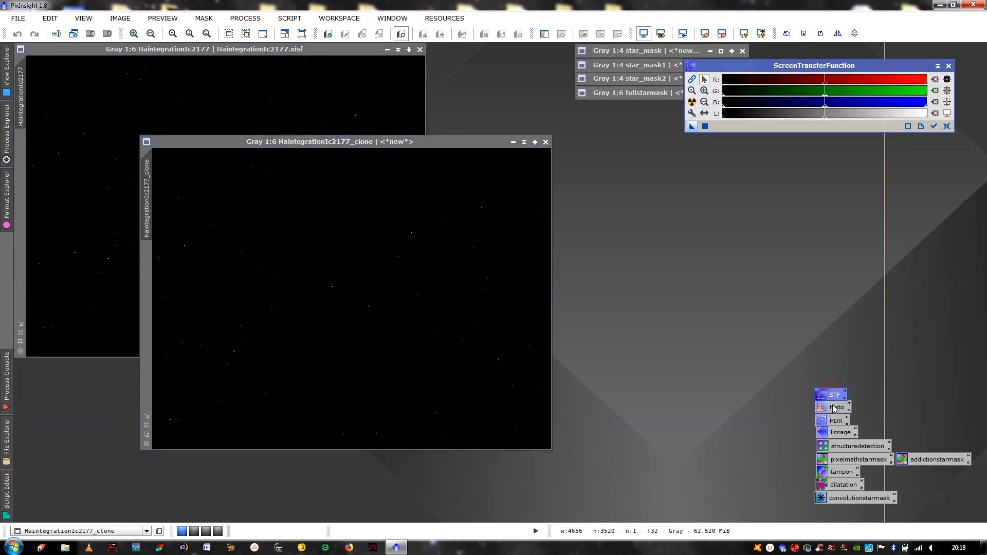
{"action": "double_click", "coordinate": [832, 406]}
{"action": "left_click", "coordinate": [692, 102]}
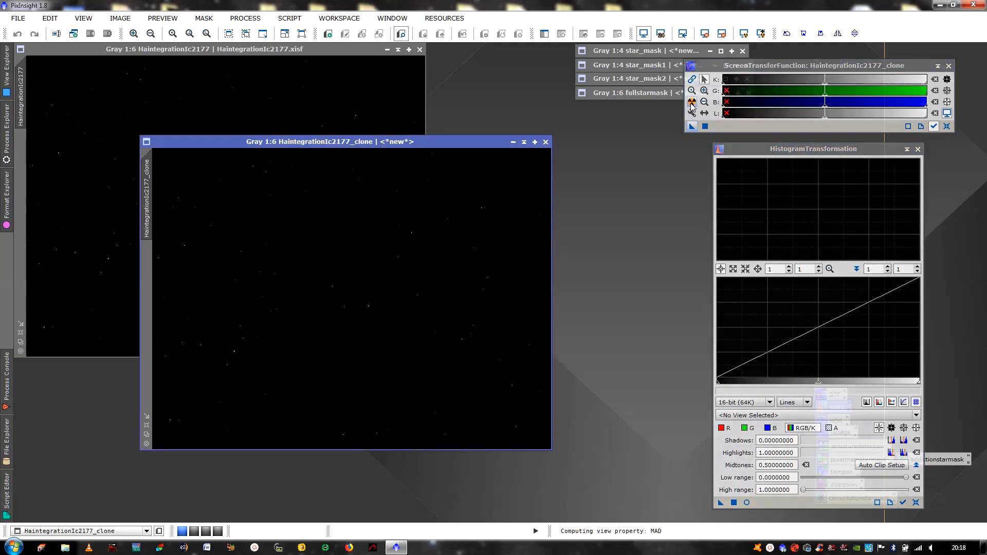
{"action": "left_click_drag", "start_coordinate": [692, 126], "coordinate": [772, 503]}
{"action": "left_click", "coordinate": [734, 503]}
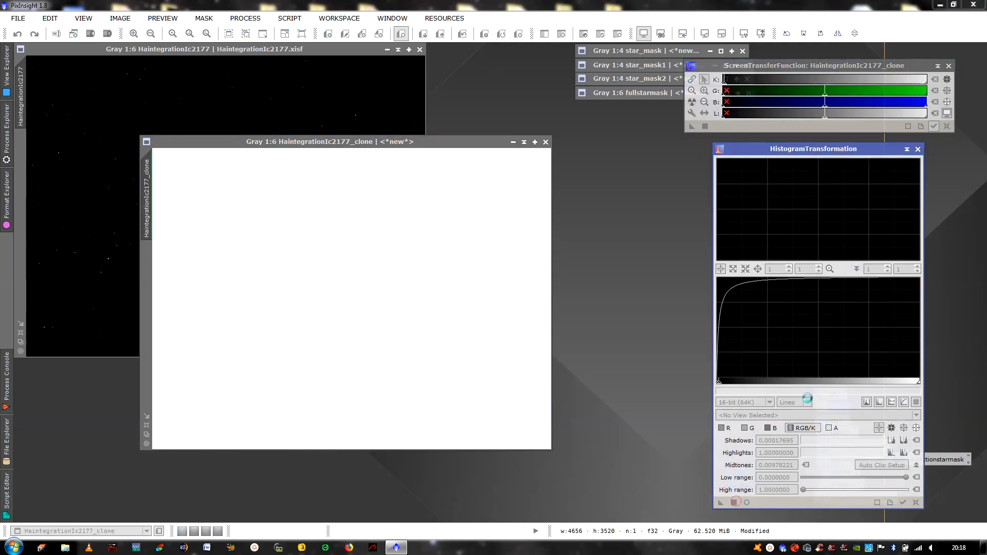
{"action": "left_click", "coordinate": [917, 149]}
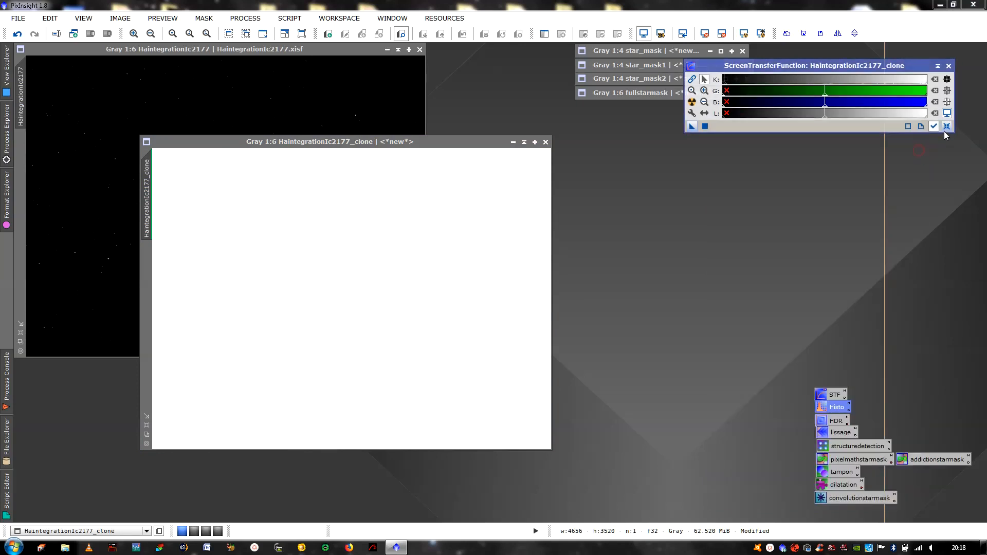
{"action": "left_click", "coordinate": [947, 126]}
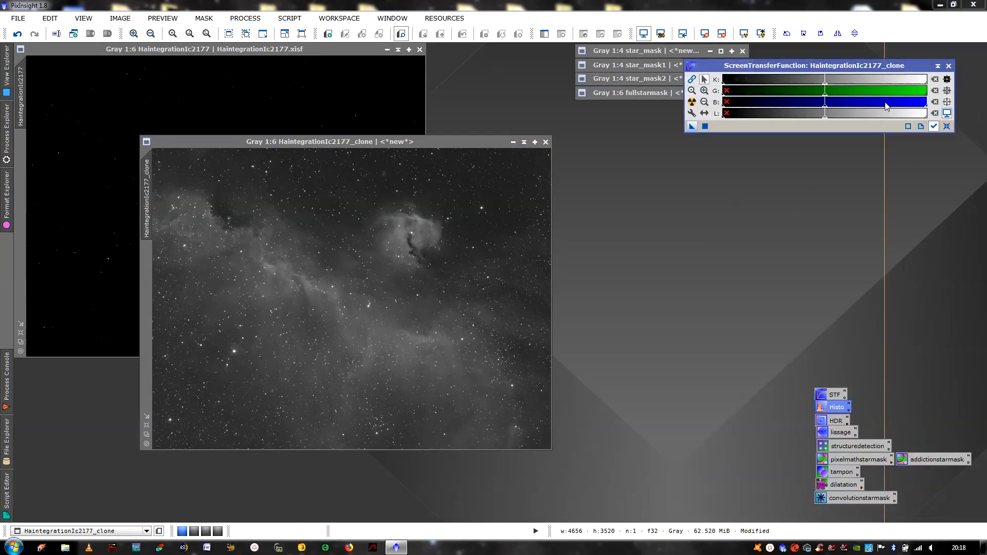
{"action": "left_click", "coordinate": [949, 66]}
{"action": "left_click_drag", "start_coordinate": [472, 142], "coordinate": [539, 146]}
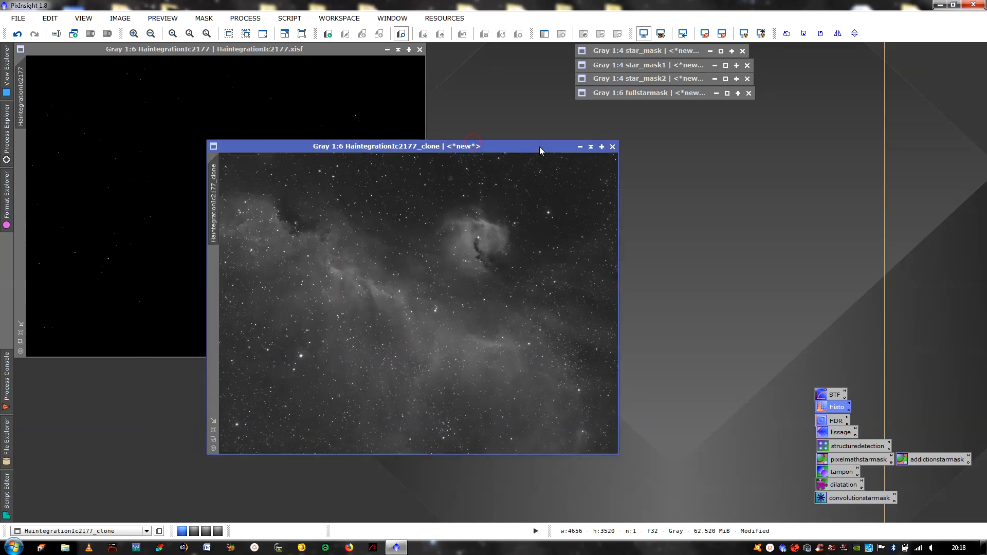
Apply HDRMultiscaleTransform to the clone, then reapply it with 6 layers
{"action": "double_click", "coordinate": [835, 422]}
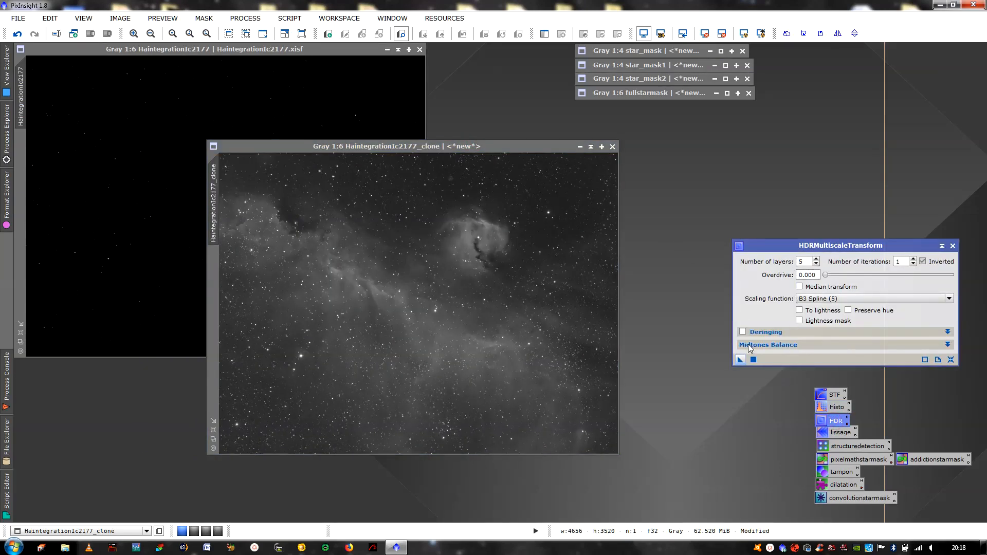
{"action": "left_click_drag", "start_coordinate": [741, 363], "coordinate": [518, 315]}
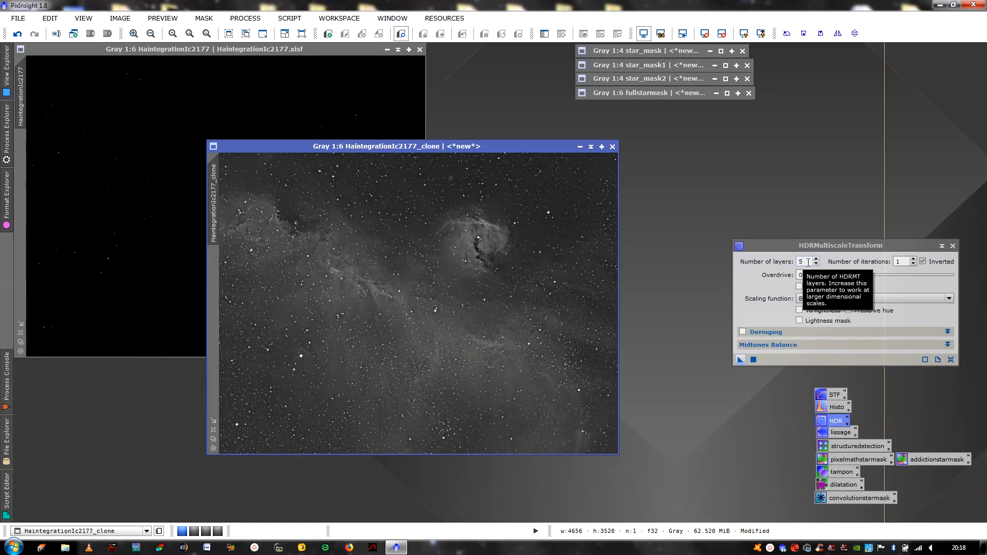
{"action": "left_click", "coordinate": [817, 259]}
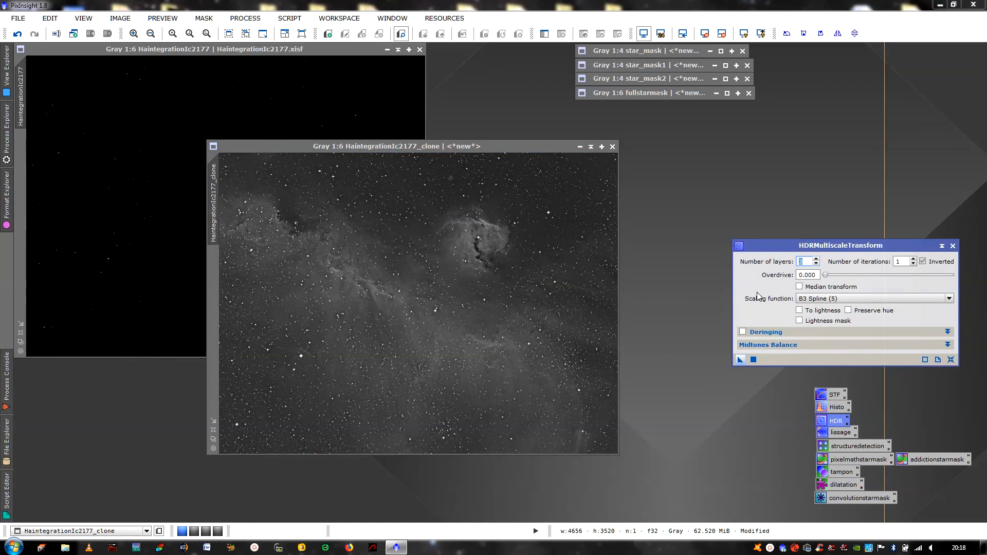
{"action": "left_click", "coordinate": [542, 264]}
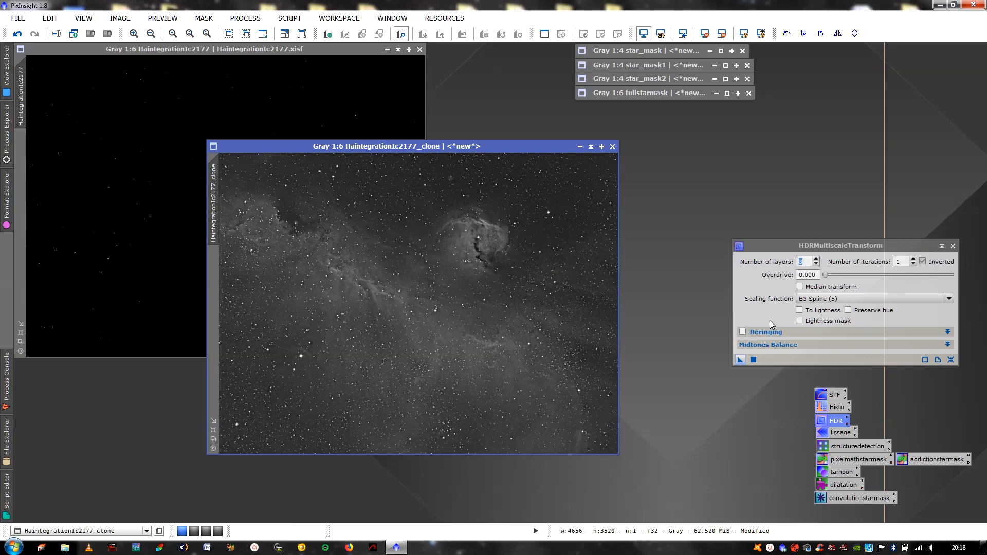
{"action": "mouse_move", "coordinate": [741, 361]}
{"action": "left_mouse_down"}
{"action": "mouse_move", "coordinate": [634, 335]}
{"action": "mouse_move", "coordinate": [501, 325]}
{"action": "left_mouse_up"}
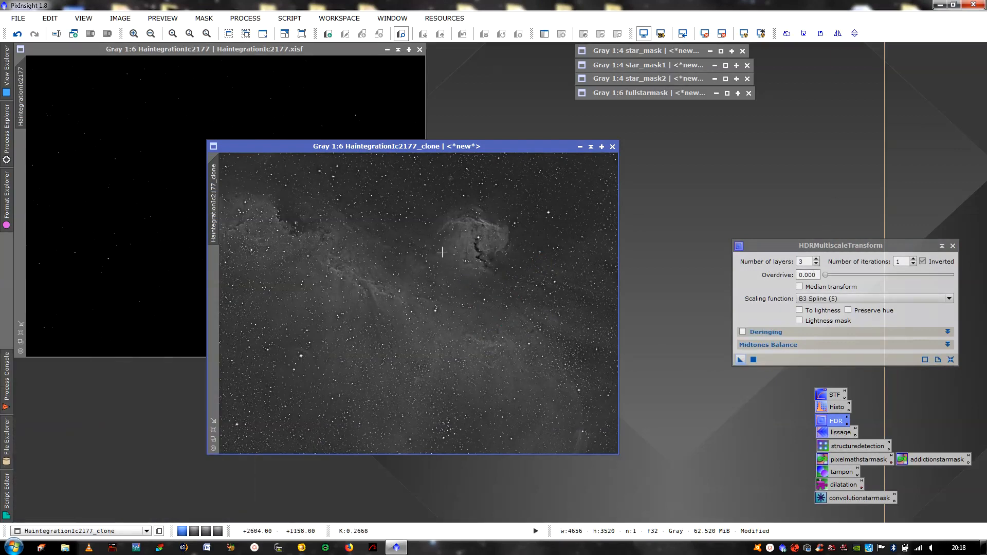
{"action": "left_click", "coordinate": [952, 245]}
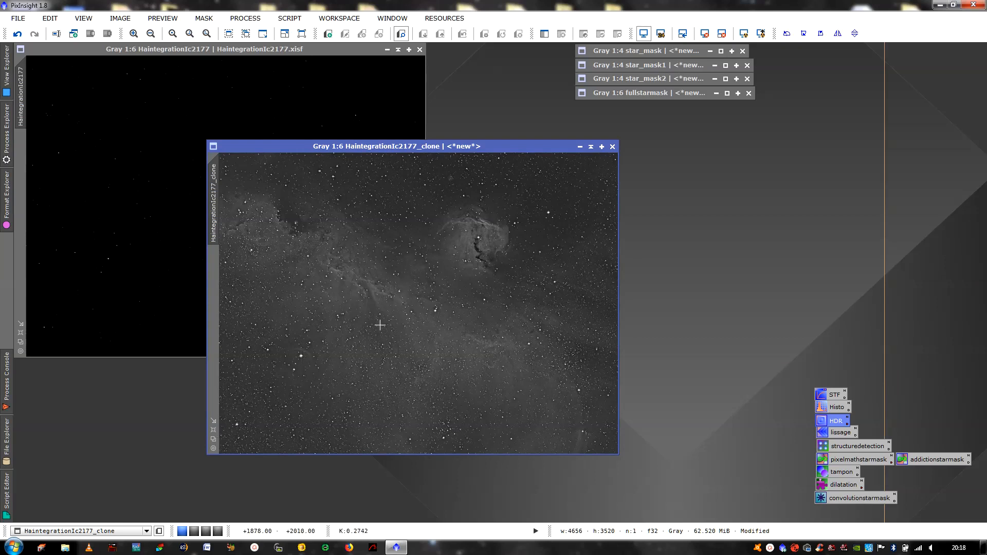
{"action": "double_click", "coordinate": [827, 432]}
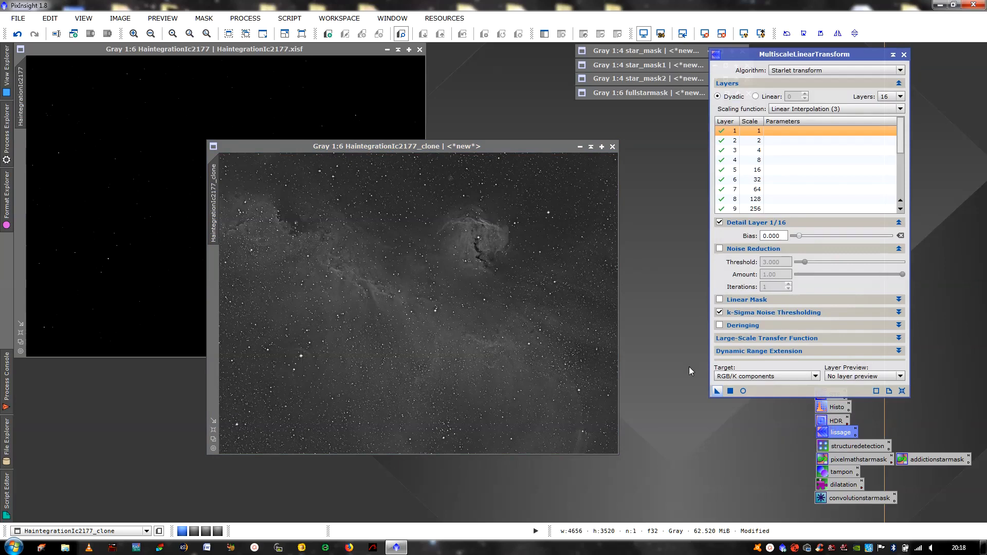
Apply multiscale linear smoothing to the clone, close it, then zoom the clone to 1:1 and back to 1:6
{"action": "left_click_drag", "start_coordinate": [717, 392], "coordinate": [491, 316]}
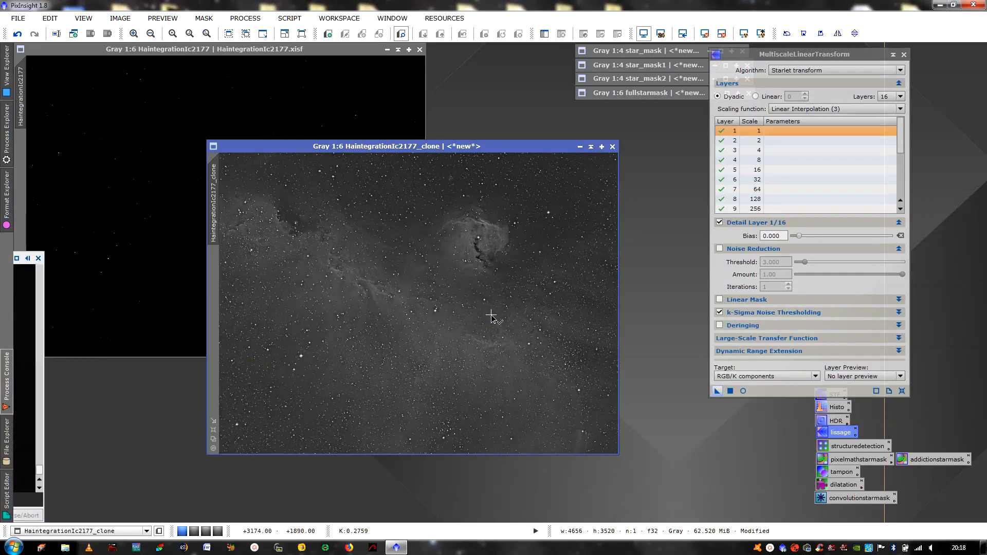
{"action": "left_click", "coordinate": [904, 54]}
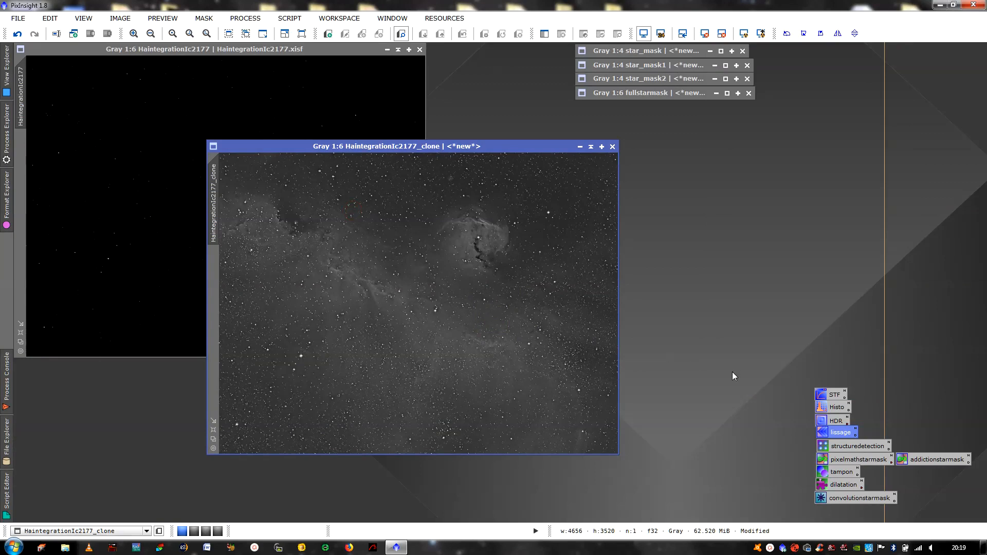
{"action": "left_click", "coordinate": [135, 36]}
{"action": "left_click", "coordinate": [136, 36]}
{"action": "left_click", "coordinate": [136, 36]}
{"action": "left_click", "coordinate": [136, 36]}
{"action": "left_click", "coordinate": [136, 36]}
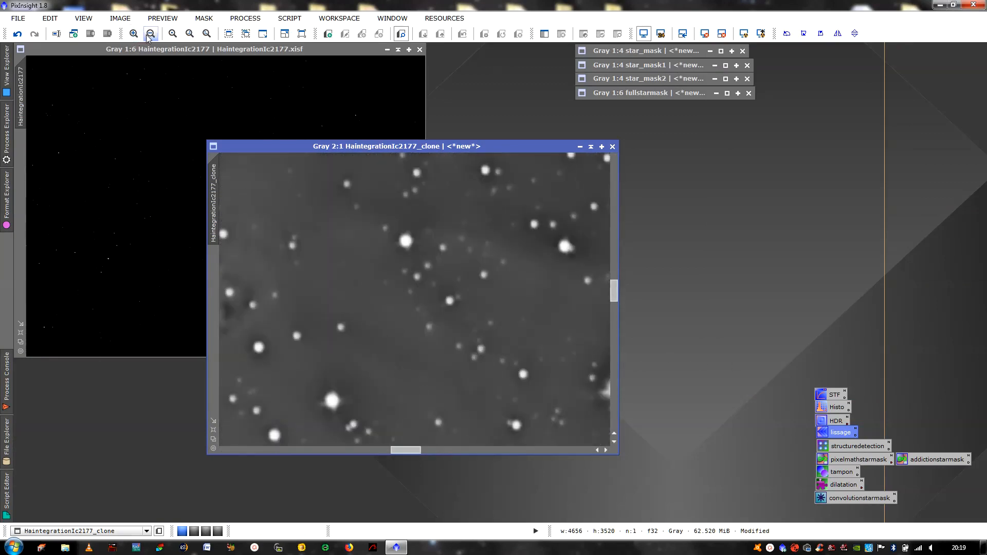
{"action": "left_click", "coordinate": [150, 35]}
{"action": "left_click", "coordinate": [149, 35]}
{"action": "left_click", "coordinate": [150, 35]}
{"action": "left_click", "coordinate": [150, 35]}
{"action": "left_click", "coordinate": [150, 35]}
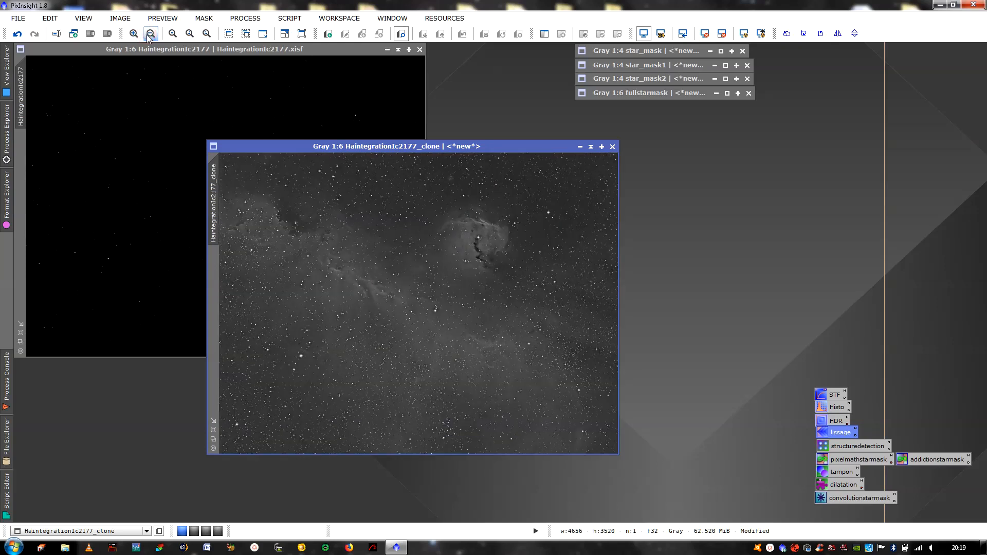
{"action": "left_click", "coordinate": [423, 239]}
Run the saved structuredetection StarMask on the clone to make structure_map, then iconize it beside fullstarmask
{"action": "double_click", "coordinate": [841, 446]}
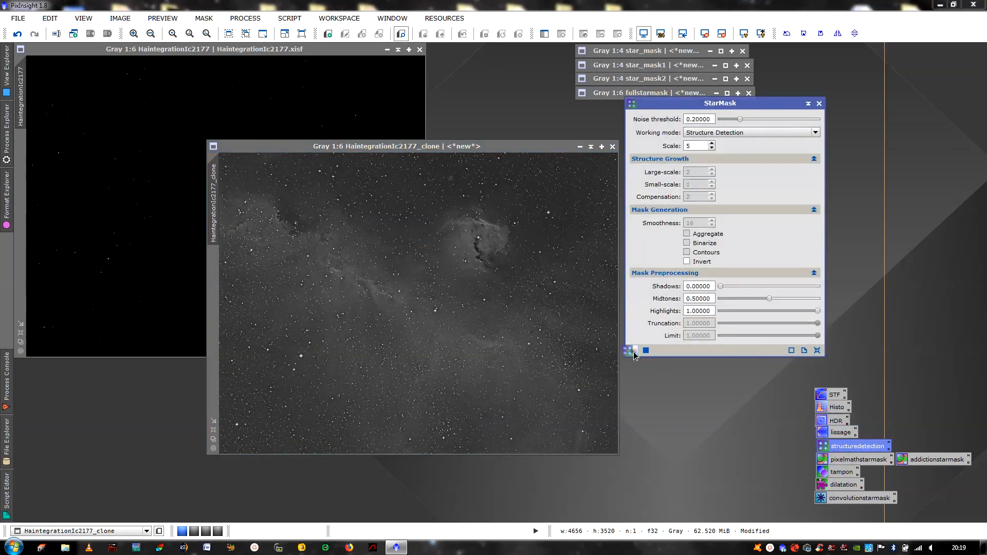
{"action": "left_click_drag", "start_coordinate": [634, 353], "coordinate": [552, 343]}
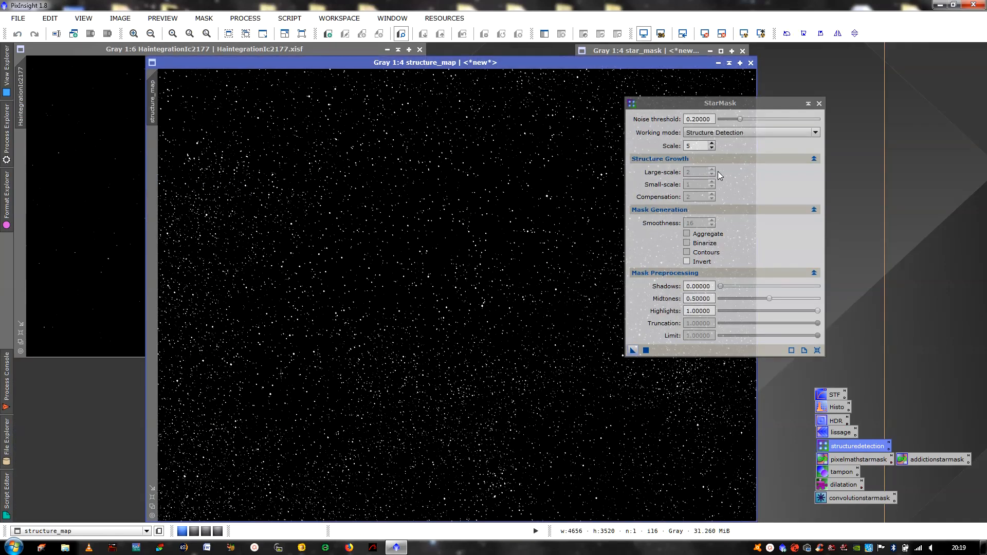
{"action": "left_click", "coordinate": [819, 104]}
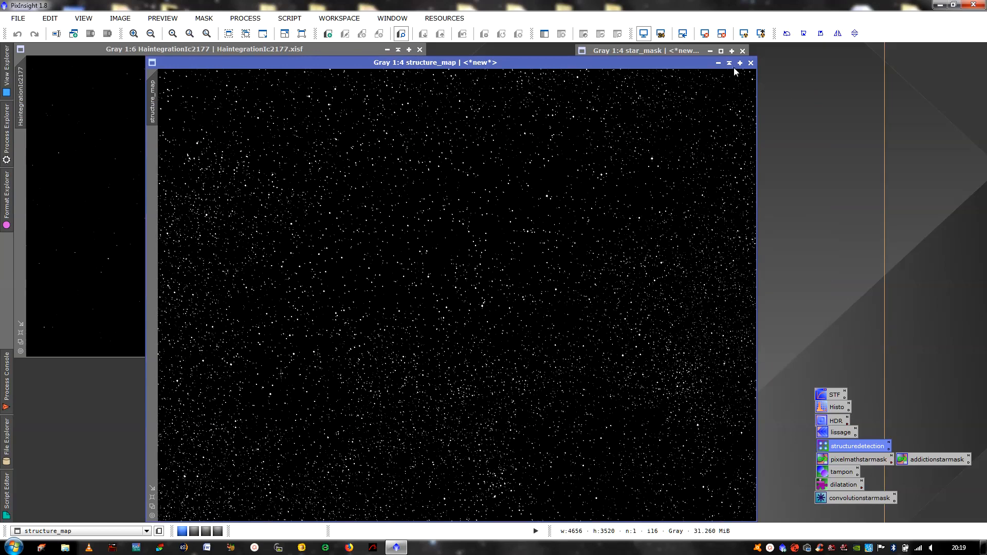
{"action": "left_click", "coordinate": [730, 64]}
{"action": "left_click_drag", "start_coordinate": [443, 287], "coordinate": [852, 57]}
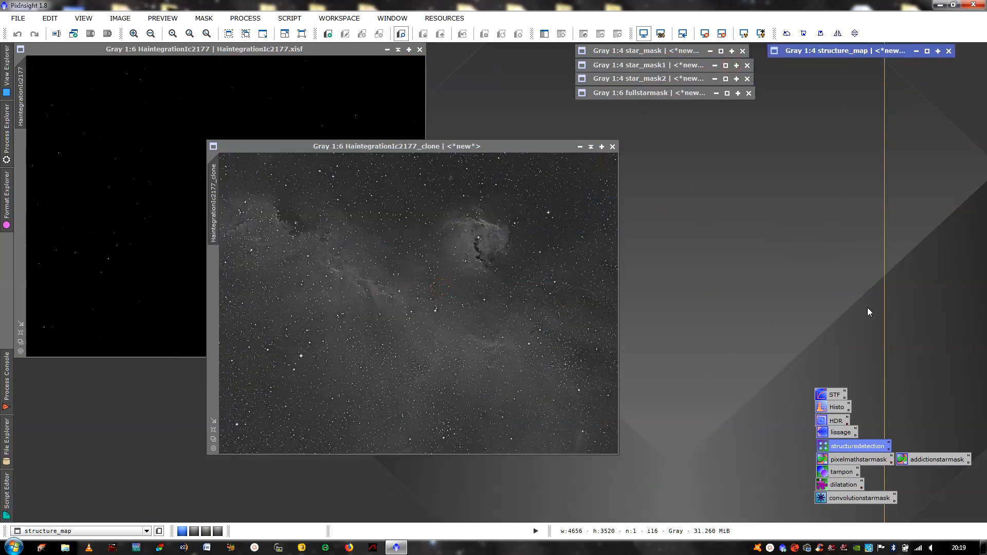
Apply the pixelmathstarmask threshold iif($T>=a,1,0) with a=0.5 to the clone, creating the integration image
{"action": "double_click", "coordinate": [867, 460]}
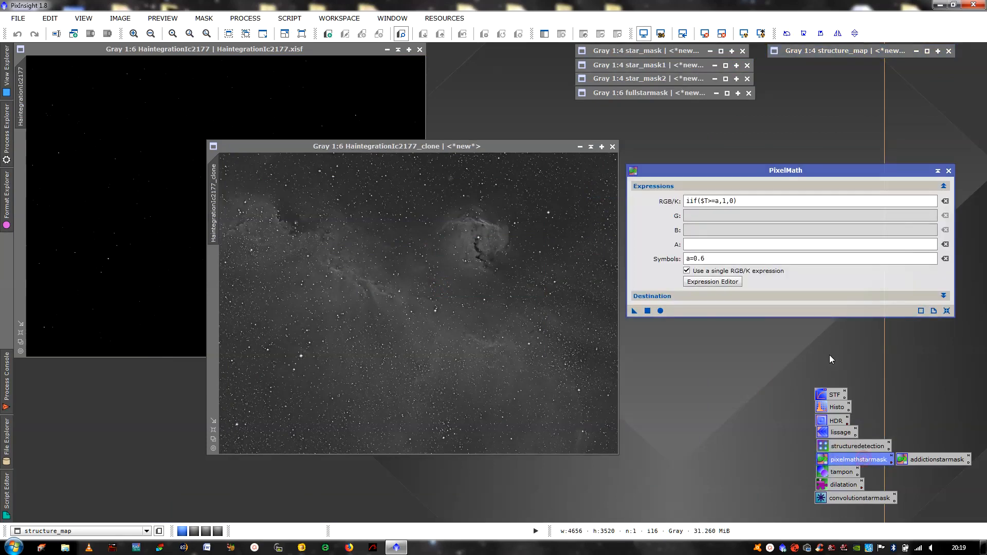
{"action": "left_click", "coordinate": [214, 439]}
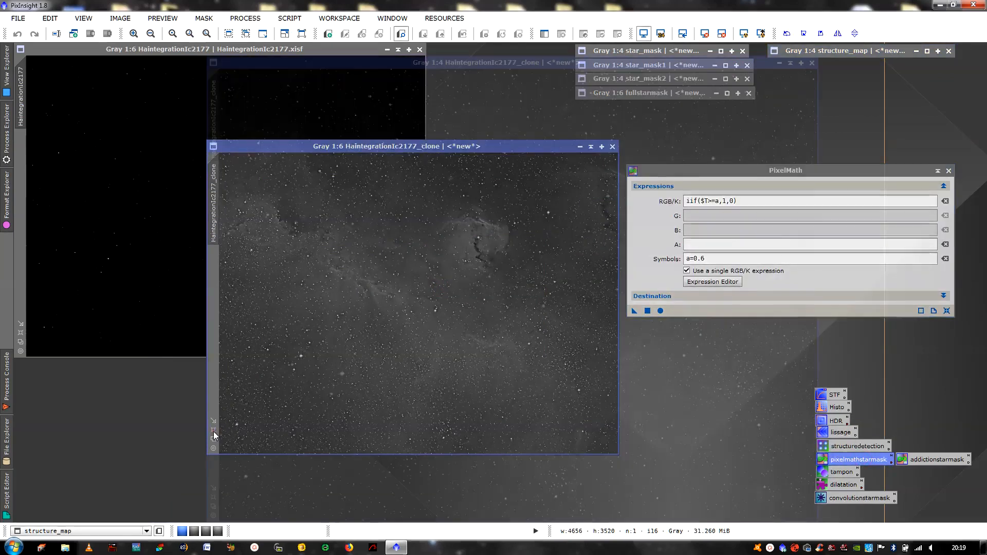
{"action": "left_click_drag", "start_coordinate": [502, 67], "coordinate": [378, 75]}
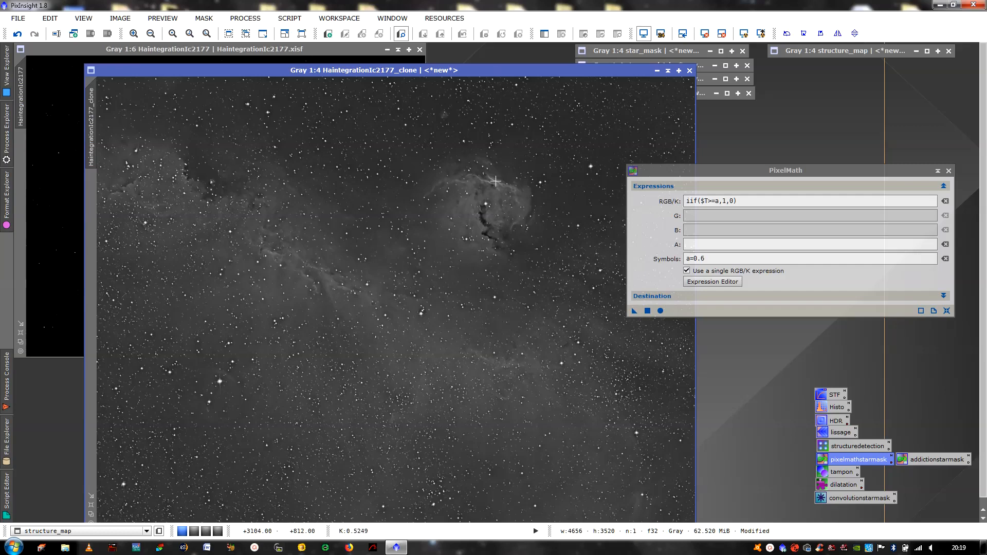
{"action": "left_click", "coordinate": [709, 258]}
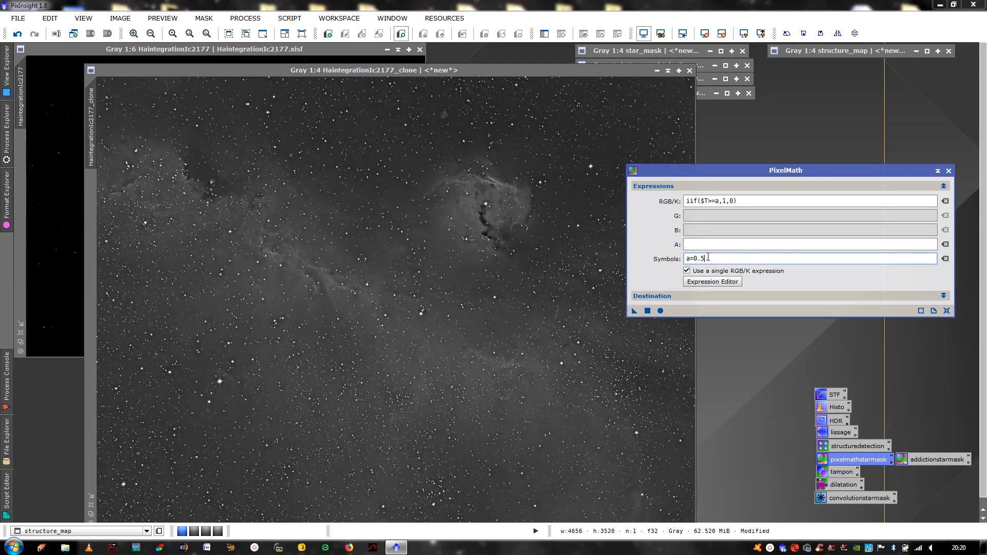
{"action": "left_click", "coordinate": [582, 278]}
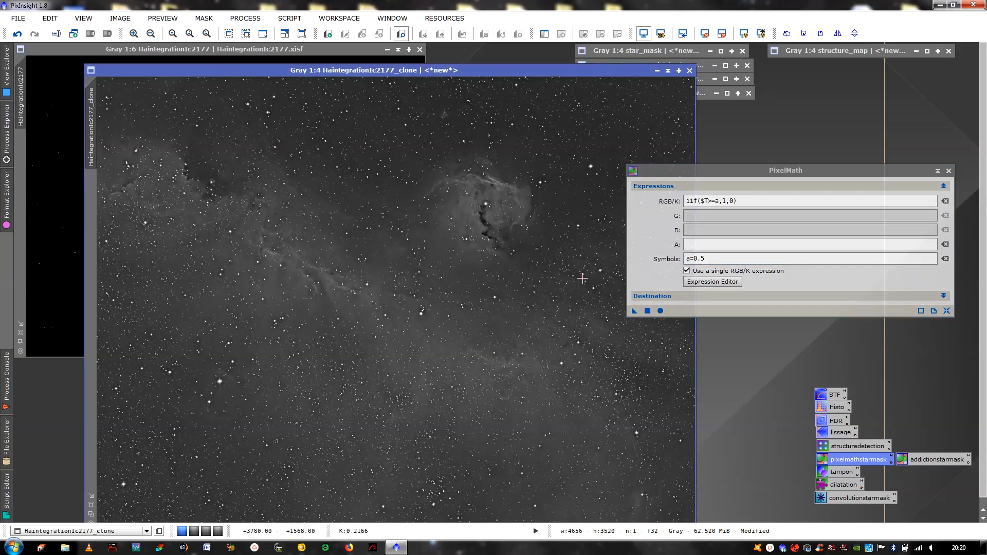
{"action": "left_click", "coordinate": [647, 311]}
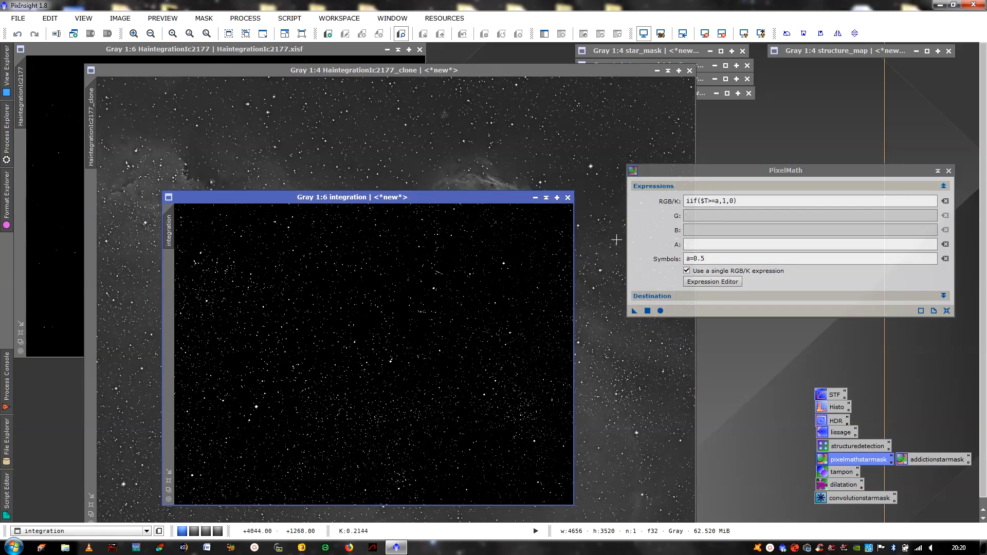
{"action": "left_click", "coordinate": [948, 171]}
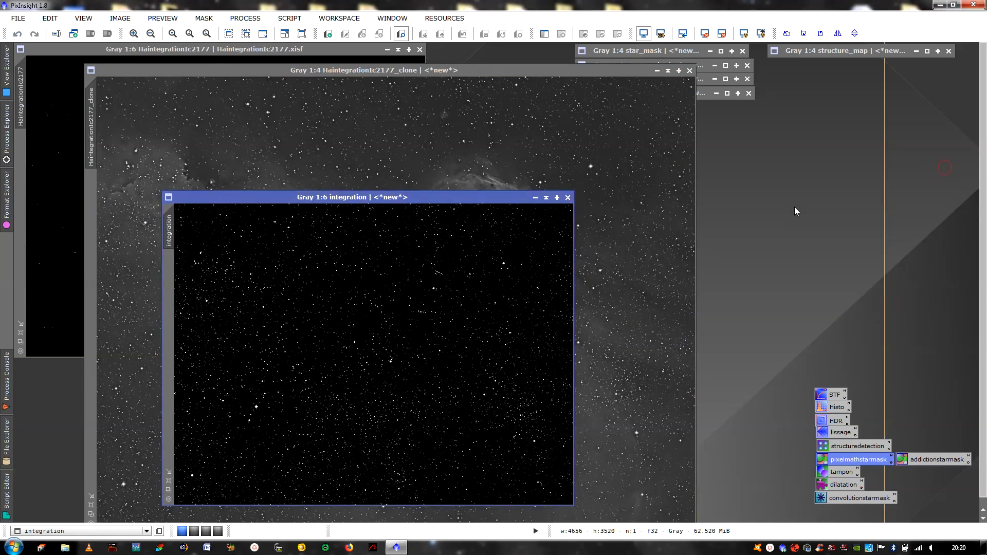
Fit the integration mask, move it left, and zoom it to 1:1
{"action": "left_click", "coordinate": [168, 481]}
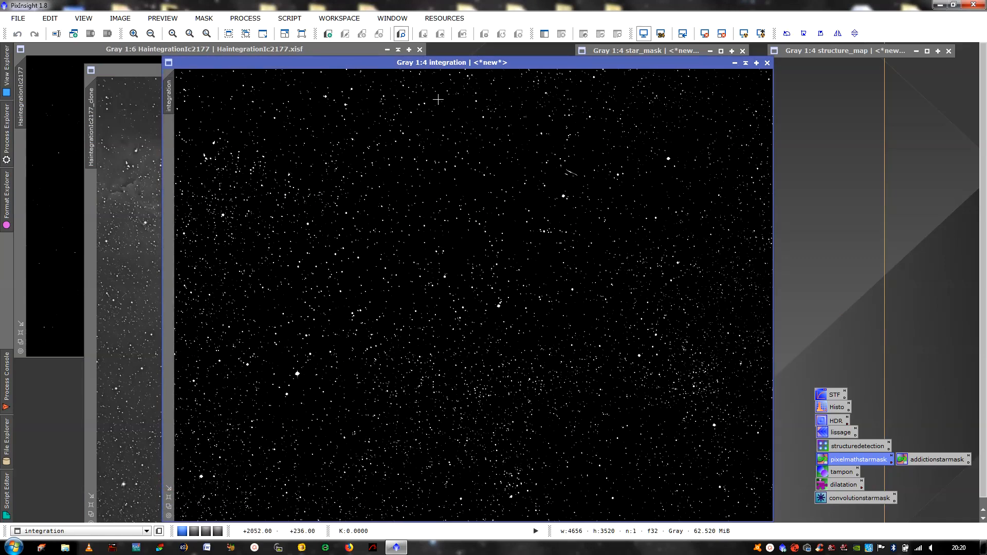
{"action": "left_click_drag", "start_coordinate": [472, 63], "coordinate": [347, 98]}
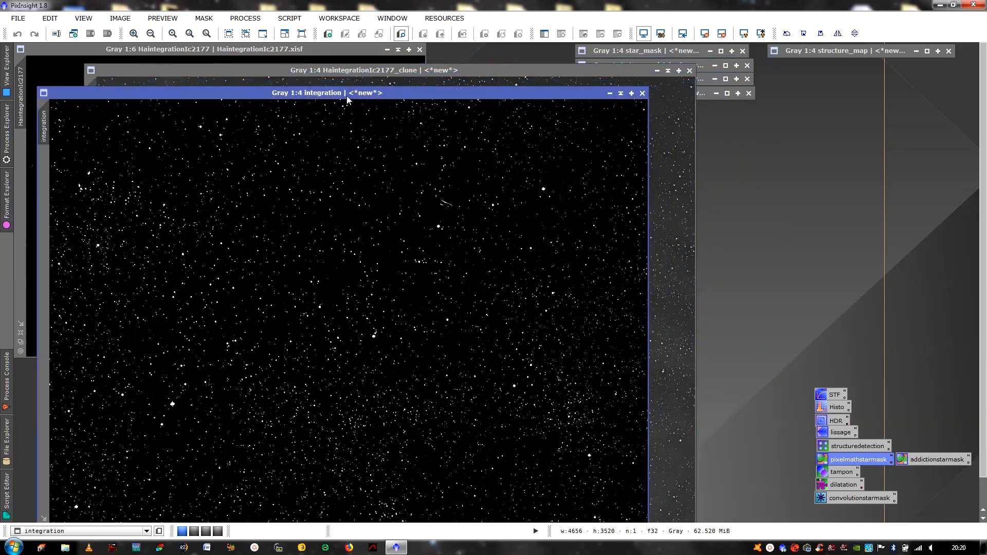
{"action": "left_click", "coordinate": [134, 33]}
{"action": "left_click", "coordinate": [133, 33]}
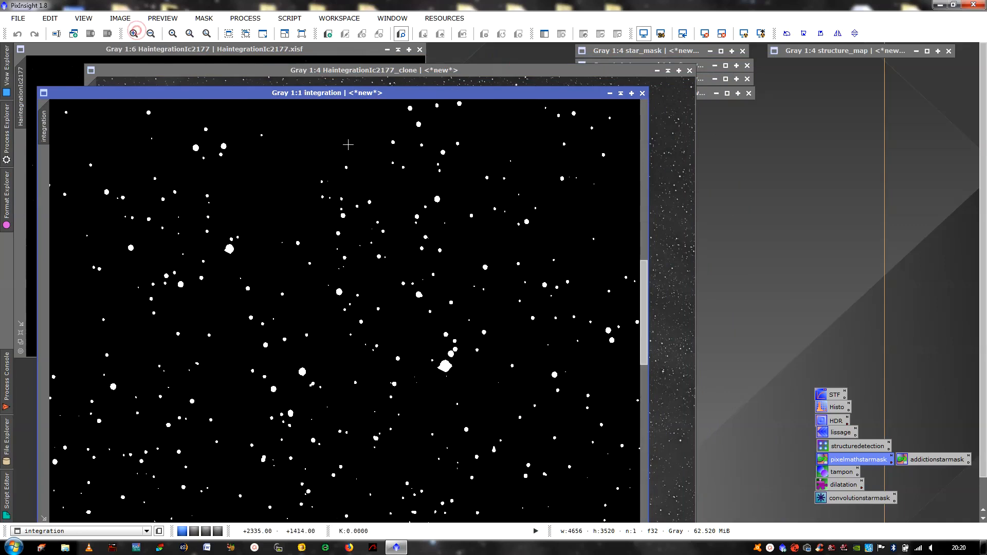
{"action": "left_click", "coordinate": [134, 33]}
Pan to the satellite streak and open the saved tampon CloneStamp tool
{"action": "scroll", "coordinate": [635, 252], "scroll_direction": "up", "scroll_amount": 10}
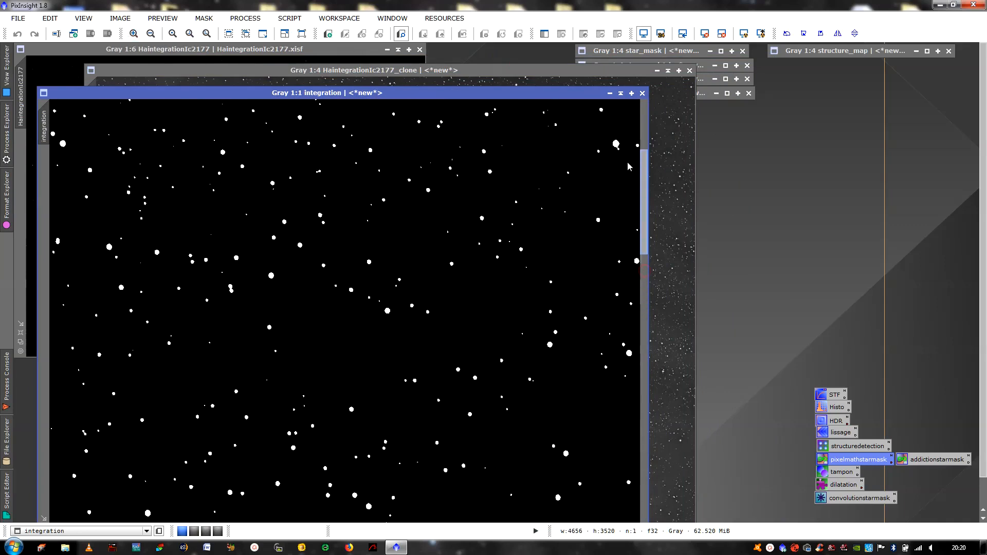
{"action": "scroll", "coordinate": [632, 148], "scroll_direction": "up", "scroll_amount": 1}
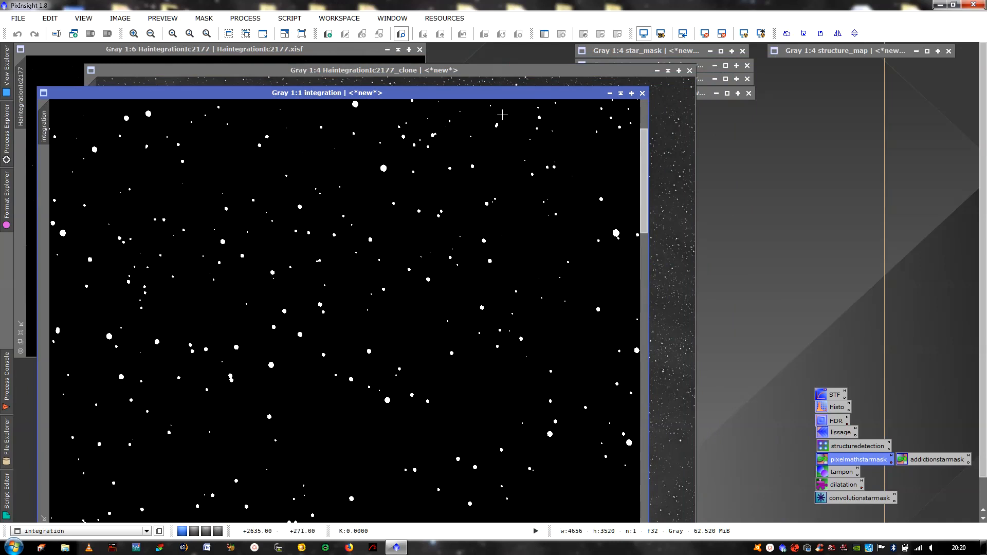
{"action": "left_click_drag", "start_coordinate": [502, 92], "coordinate": [524, 49]}
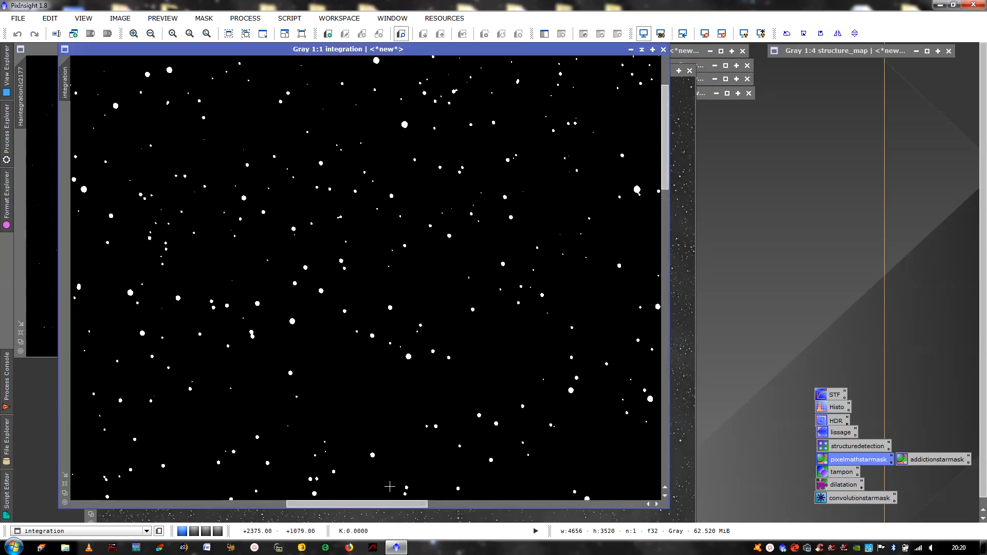
{"action": "left_click_drag", "start_coordinate": [389, 504], "coordinate": [491, 504]}
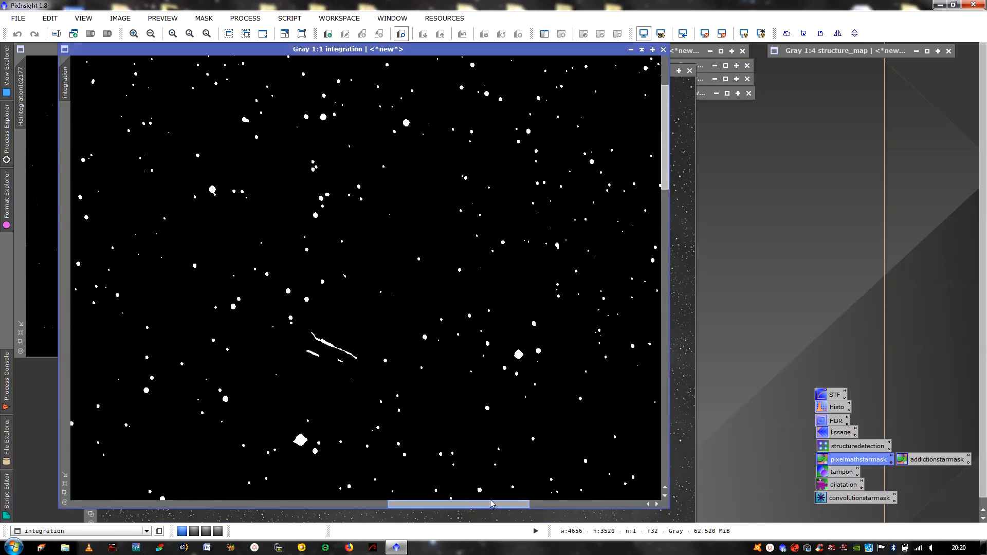
{"action": "double_click", "coordinate": [848, 470]}
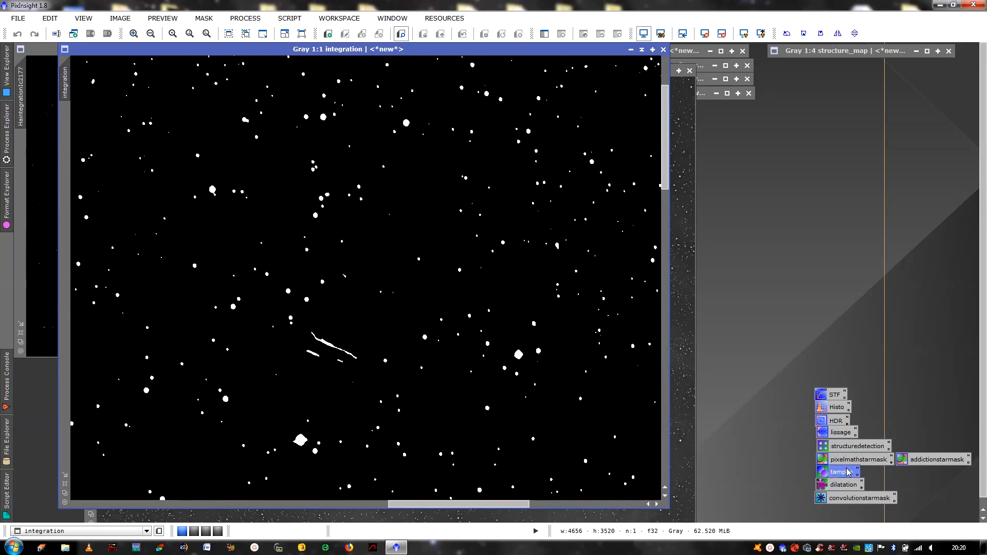
Clone dark sky over the satellite streak with a radius-5 brush and apply the edit
{"action": "left_click", "coordinate": [362, 329], "text": "ctrl"}
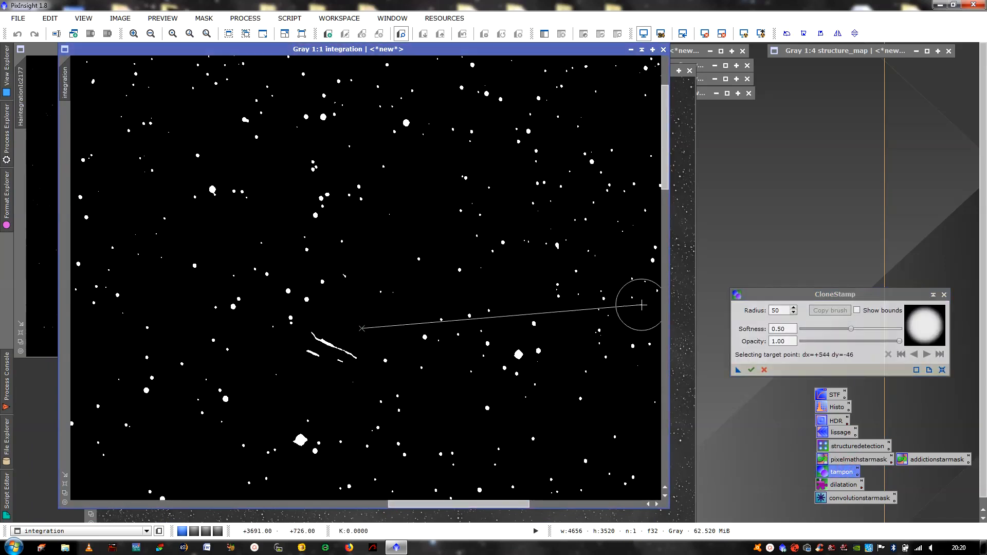
{"action": "left_click_drag", "start_coordinate": [783, 311], "coordinate": [765, 313]}
{"action": "type", "text": "5"}
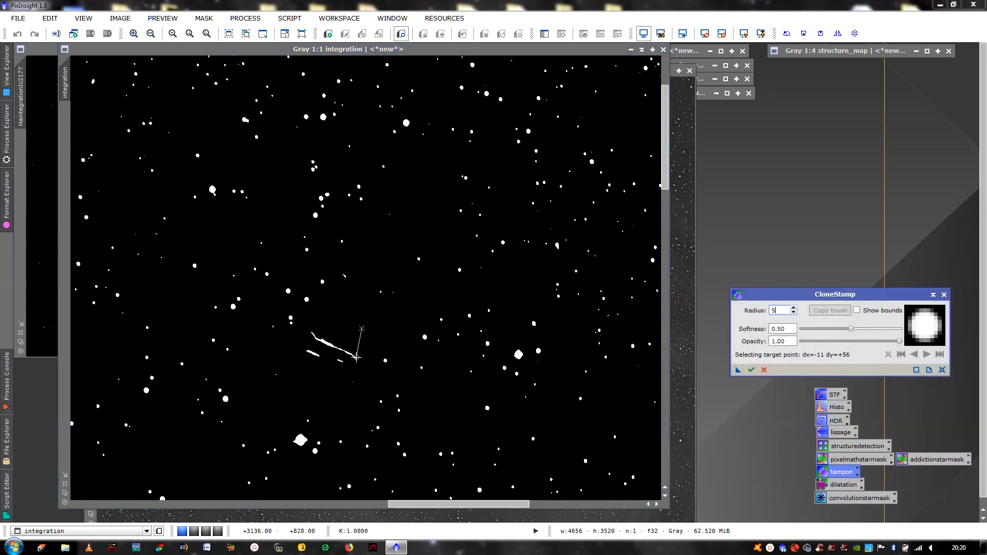
{"action": "left_click", "coordinate": [356, 357]}
{"action": "mouse_move", "coordinate": [350, 355]}
{"action": "left_mouse_down"}
{"action": "mouse_move", "coordinate": [320, 339]}
{"action": "mouse_move", "coordinate": [343, 362]}
{"action": "mouse_move", "coordinate": [322, 357]}
{"action": "mouse_move", "coordinate": [312, 333]}
{"action": "mouse_move", "coordinate": [318, 345]}
{"action": "mouse_move", "coordinate": [308, 352]}
{"action": "mouse_move", "coordinate": [322, 354]}
{"action": "mouse_move", "coordinate": [306, 346]}
{"action": "mouse_move", "coordinate": [329, 362]}
{"action": "left_mouse_up"}
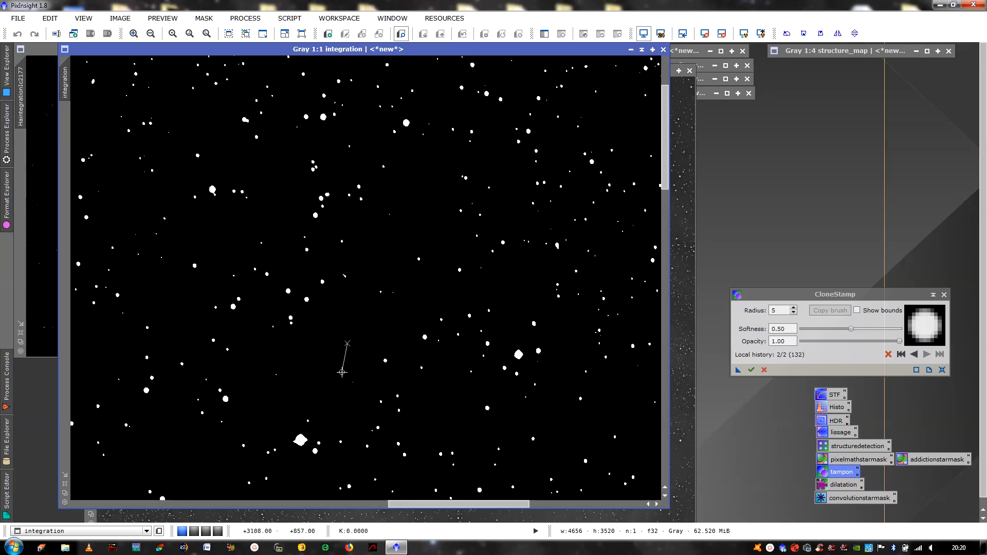
{"action": "left_click", "coordinate": [752, 370]}
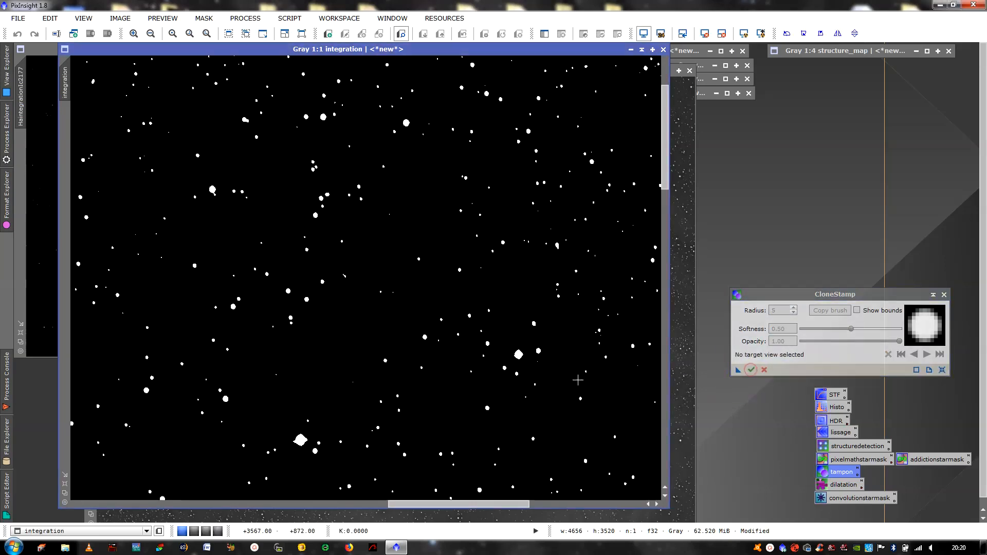
Pan the integration mask, fit it into a smaller window, and move it right
{"action": "left_click_drag", "start_coordinate": [427, 504], "coordinate": [222, 503]}
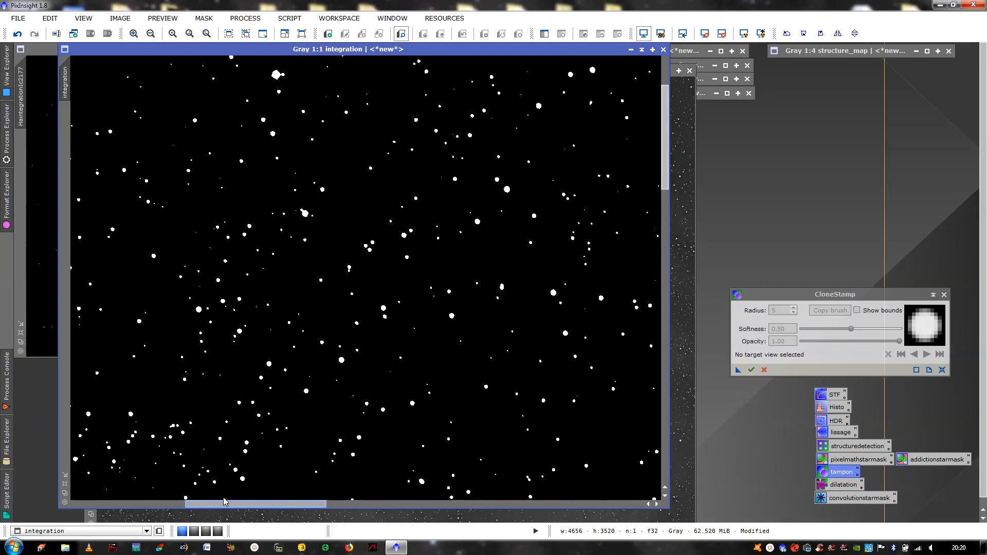
{"action": "left_click_drag", "start_coordinate": [664, 186], "coordinate": [664, 282]}
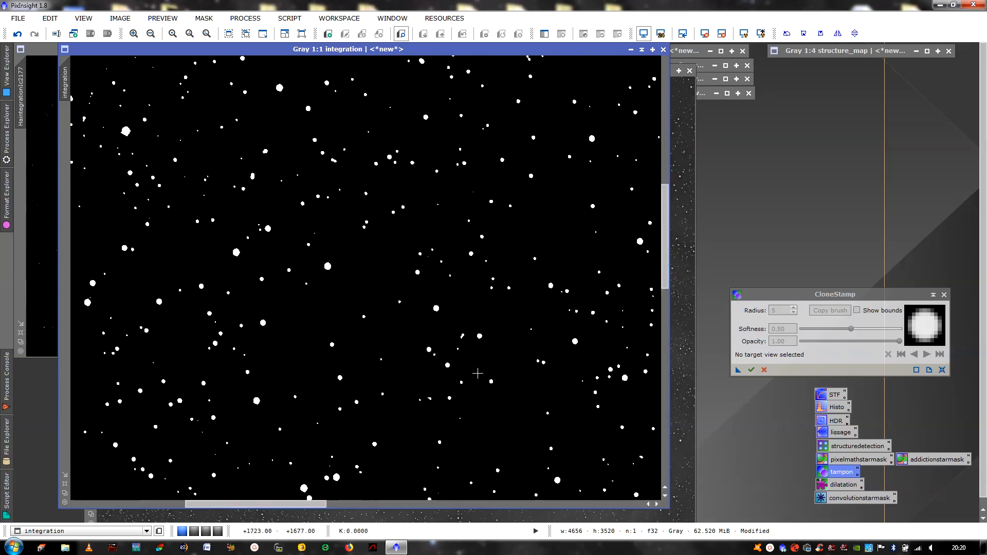
{"action": "left_click_drag", "start_coordinate": [309, 504], "coordinate": [452, 514]}
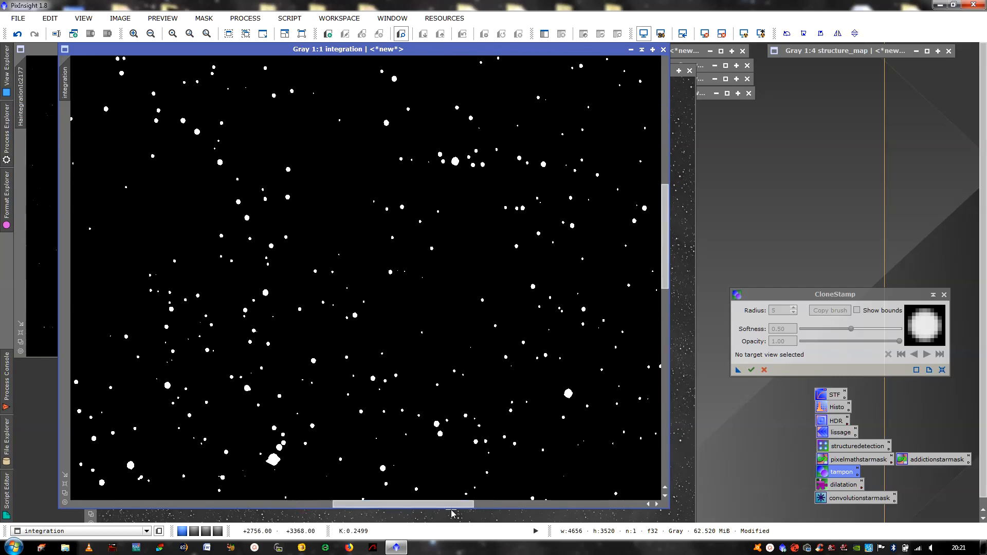
{"action": "left_click", "coordinate": [65, 497]}
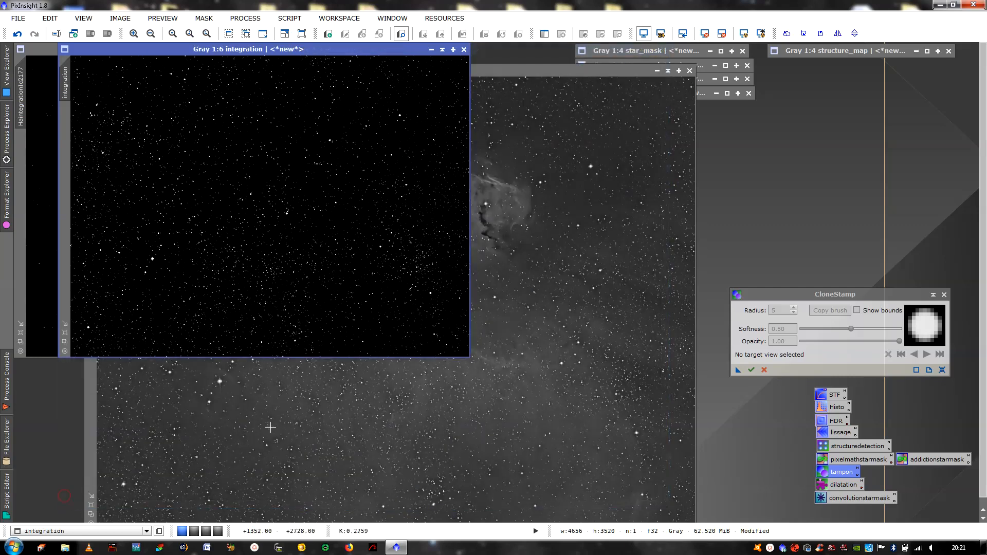
{"action": "left_click_drag", "start_coordinate": [392, 52], "coordinate": [543, 84]}
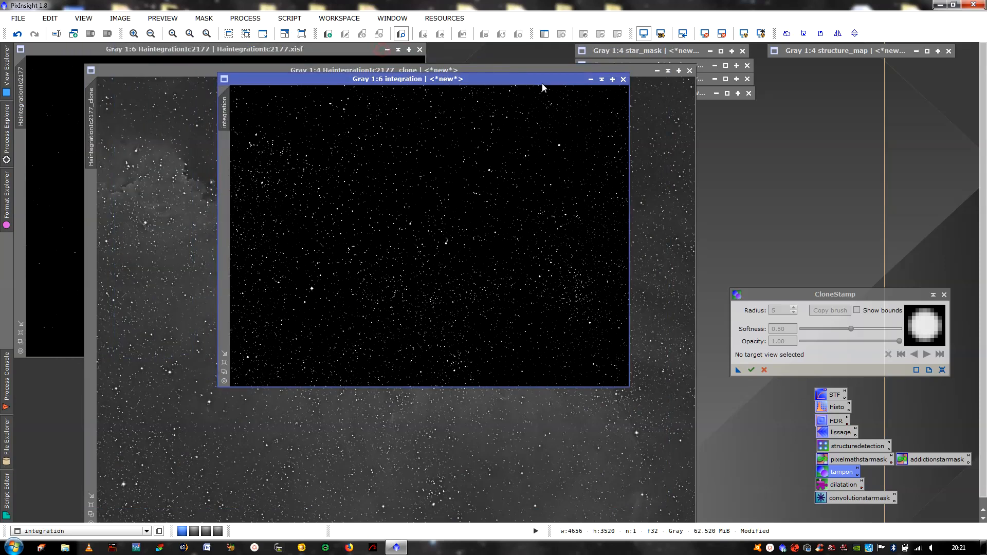
Shade integration to the top right, close CloneStamp, and bring HaintegrationIc2177 forward
{"action": "left_click", "coordinate": [602, 80]}
{"action": "mouse_move", "coordinate": [423, 232]}
{"action": "left_mouse_down"}
{"action": "mouse_move", "coordinate": [813, 96]}
{"action": "mouse_move", "coordinate": [860, 69]}
{"action": "left_mouse_up"}
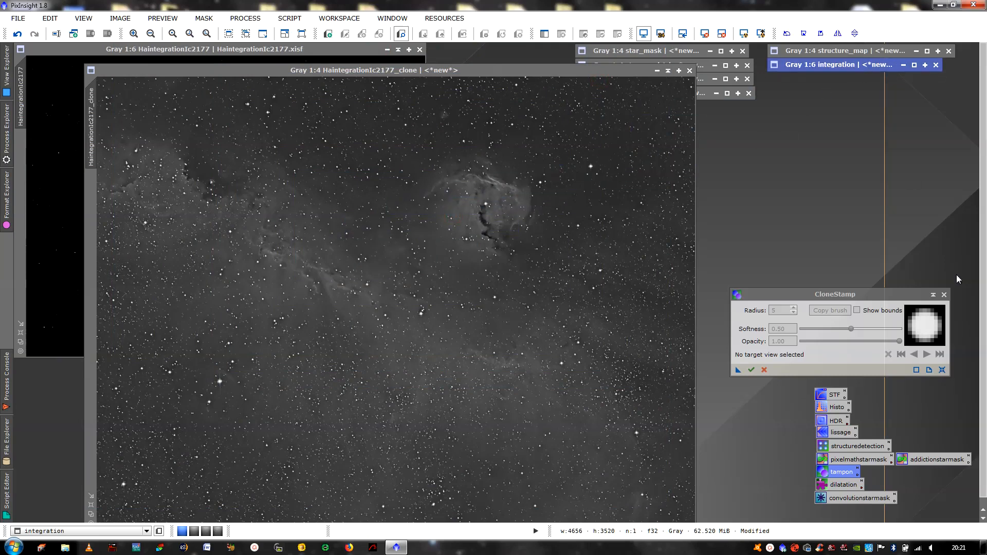
{"action": "left_click", "coordinate": [944, 294]}
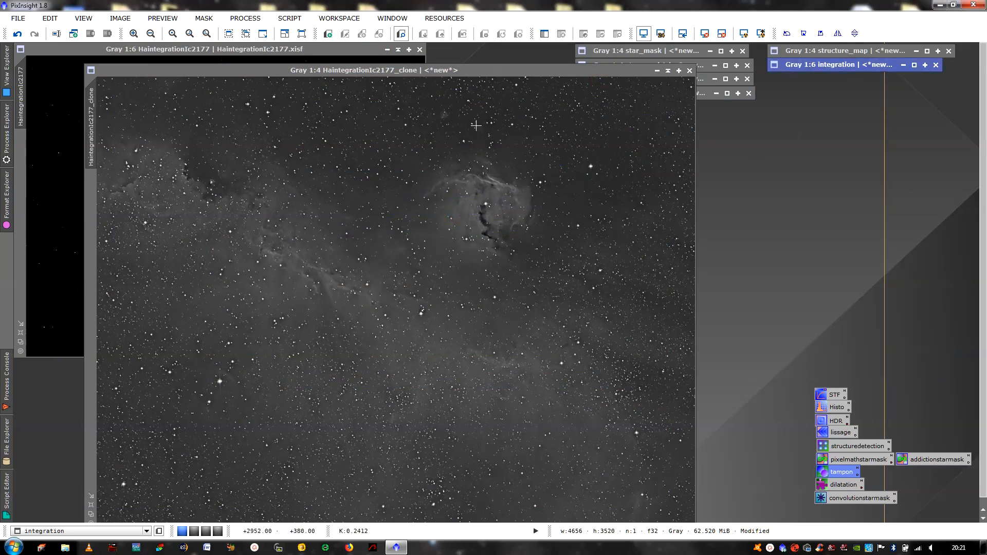
{"action": "left_click", "coordinate": [337, 61]}
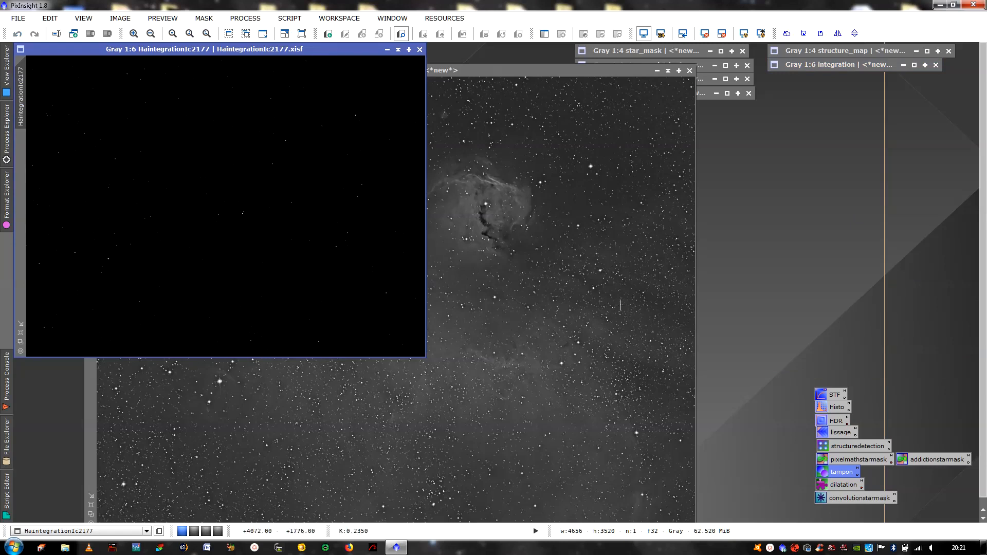
Set StarMask to Star Mask mode, scale 8, smoothness 18, and run it on HaintegrationIc2177
{"action": "double_click", "coordinate": [834, 446]}
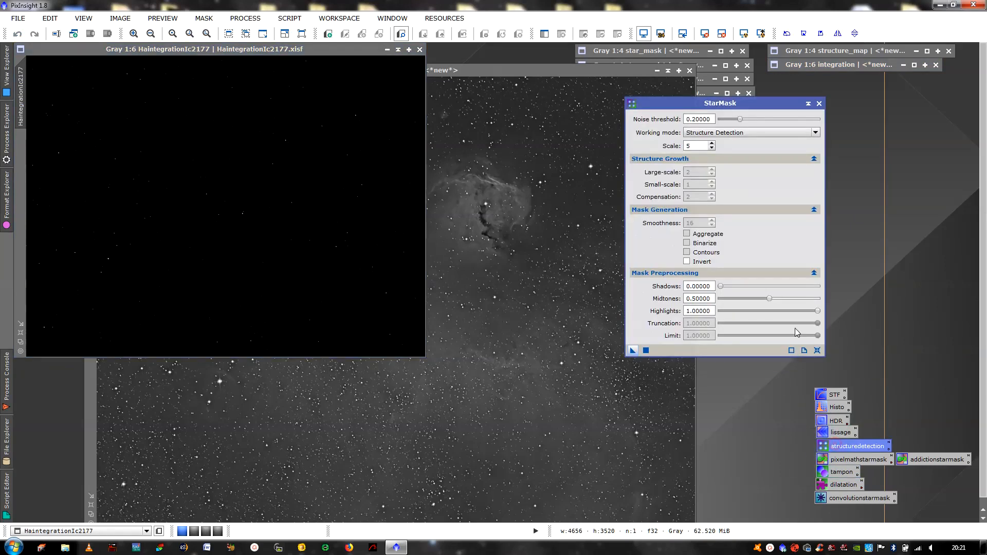
{"action": "left_click", "coordinate": [691, 134]}
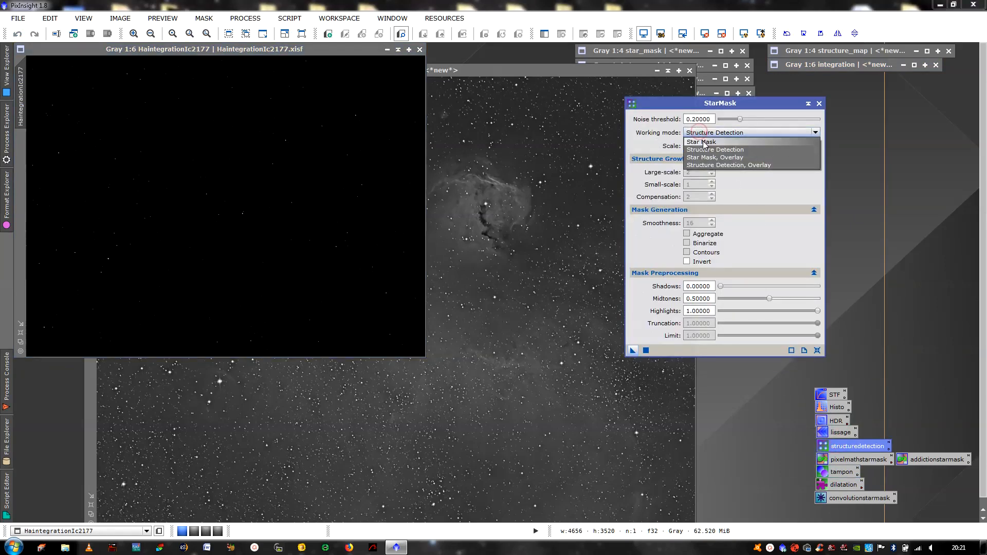
{"action": "left_click", "coordinate": [703, 142]}
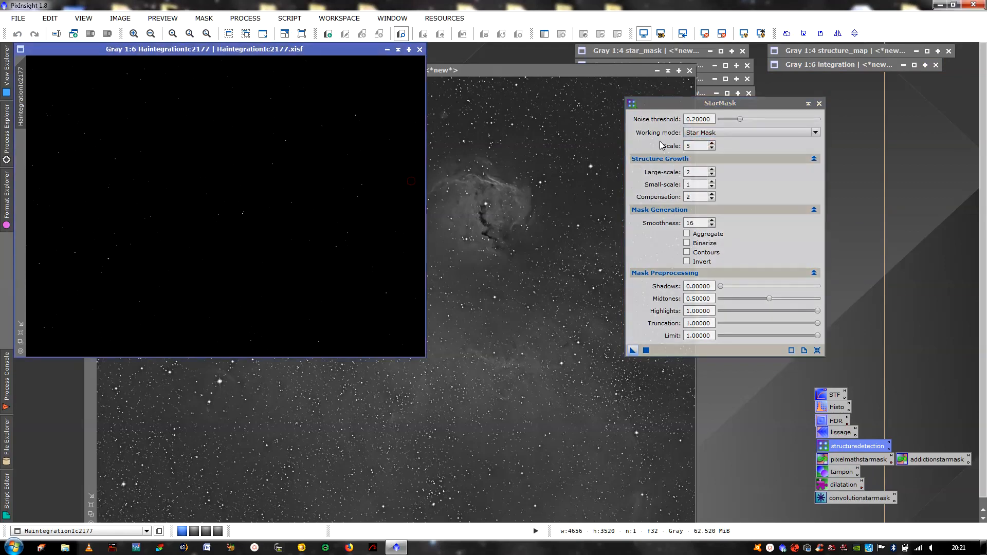
{"action": "left_click", "coordinate": [712, 144]}
{"action": "left_click", "coordinate": [712, 143]}
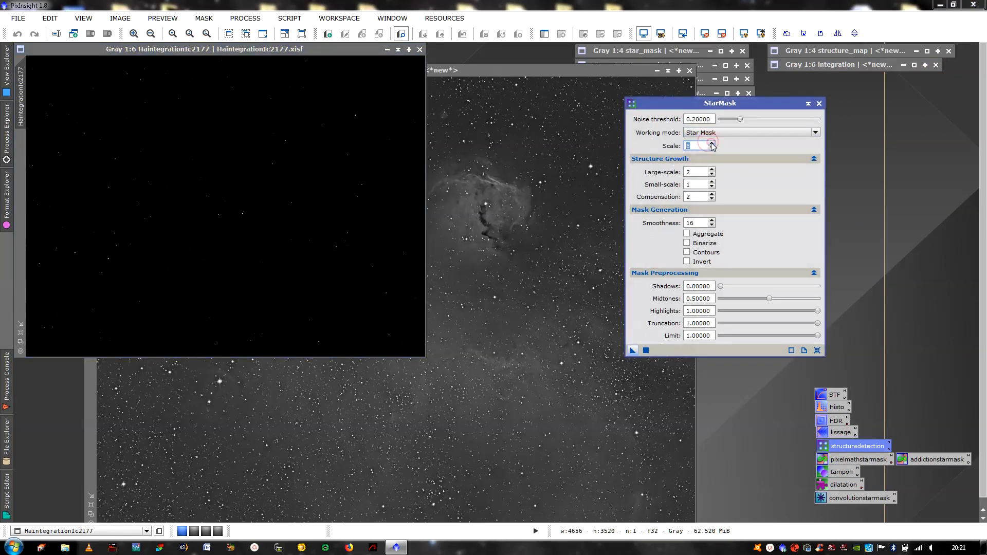
{"action": "left_click", "coordinate": [712, 143]}
{"action": "left_click", "coordinate": [712, 221]}
{"action": "left_click", "coordinate": [712, 221]}
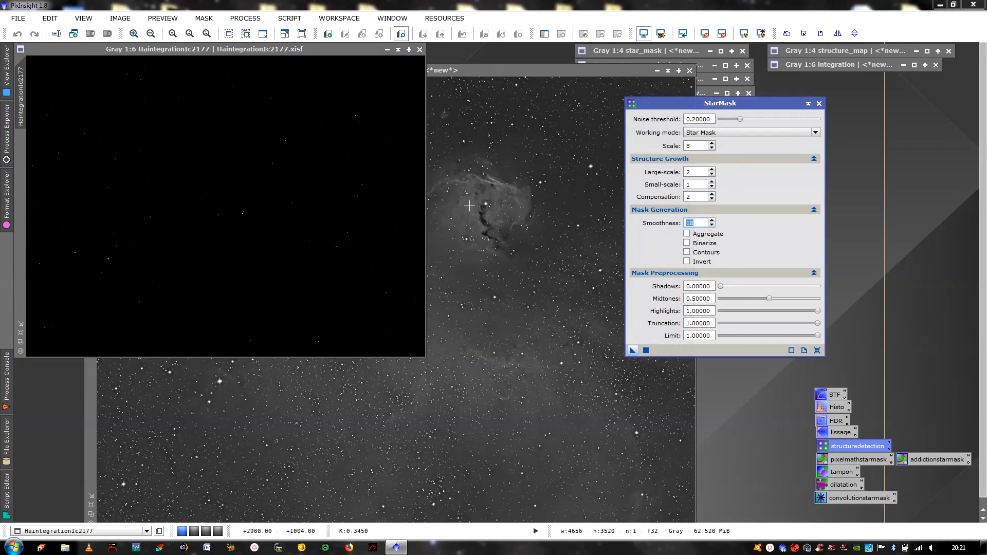
{"action": "left_click", "coordinate": [385, 207]}
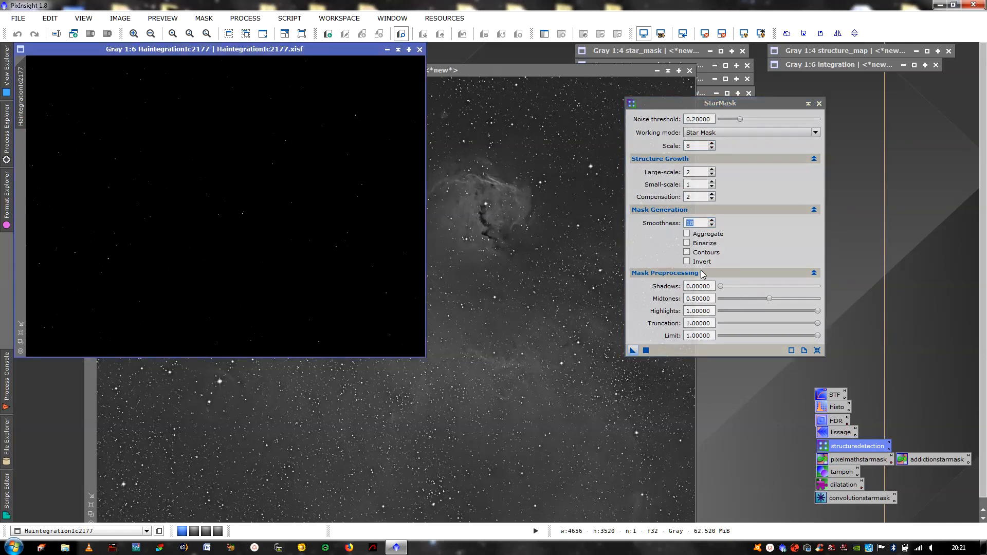
{"action": "left_click", "coordinate": [646, 350]}
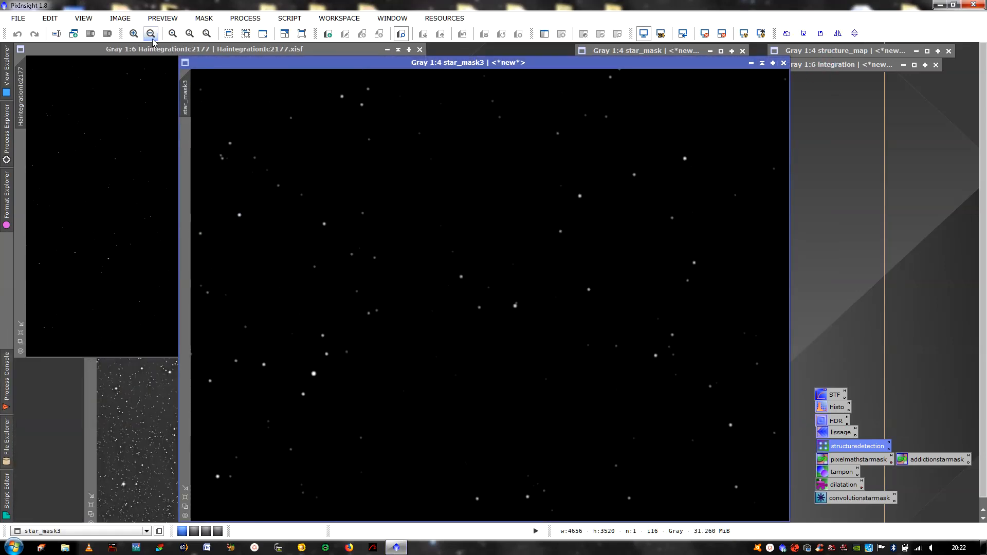
Zoom star_mask3 to 2:1 to inspect its soft stars, then close StarMask
{"action": "left_click", "coordinate": [134, 33]}
{"action": "left_click", "coordinate": [134, 33]}
{"action": "left_click", "coordinate": [133, 33]}
{"action": "left_click", "coordinate": [134, 33]}
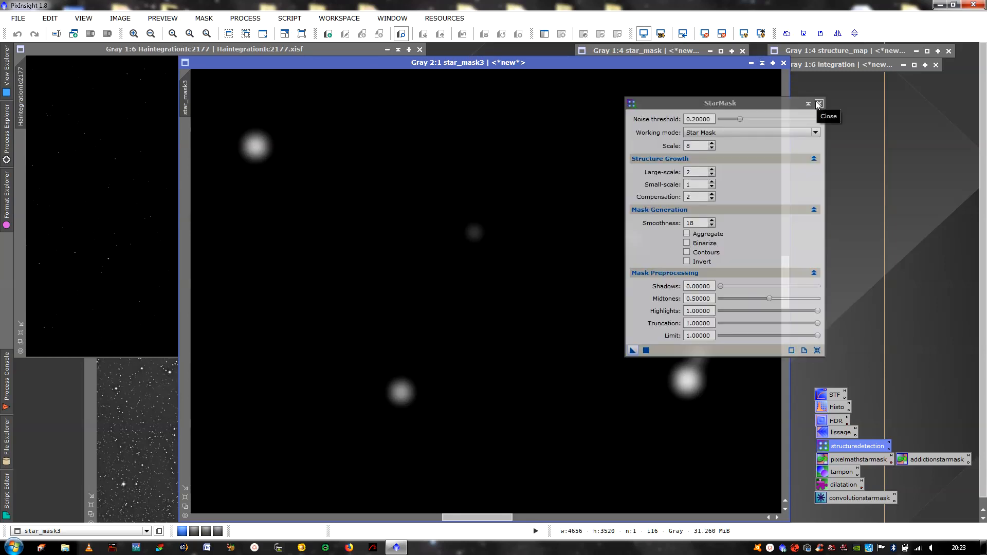
{"action": "left_click", "coordinate": [818, 103]}
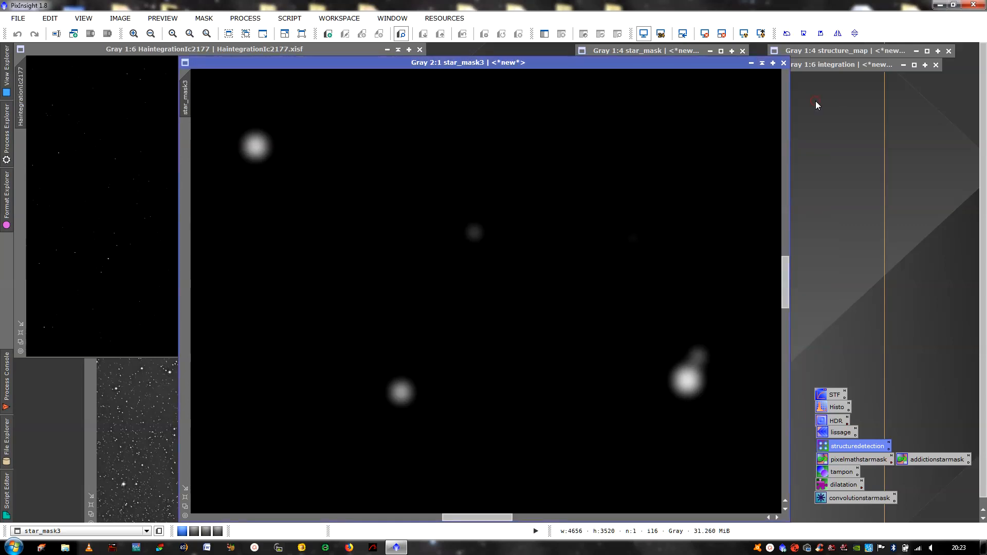
Threshold star_mask3 with pixelmathstarmask at a=0.01 into integration1, then close star_mask3
{"action": "double_click", "coordinate": [856, 460]}
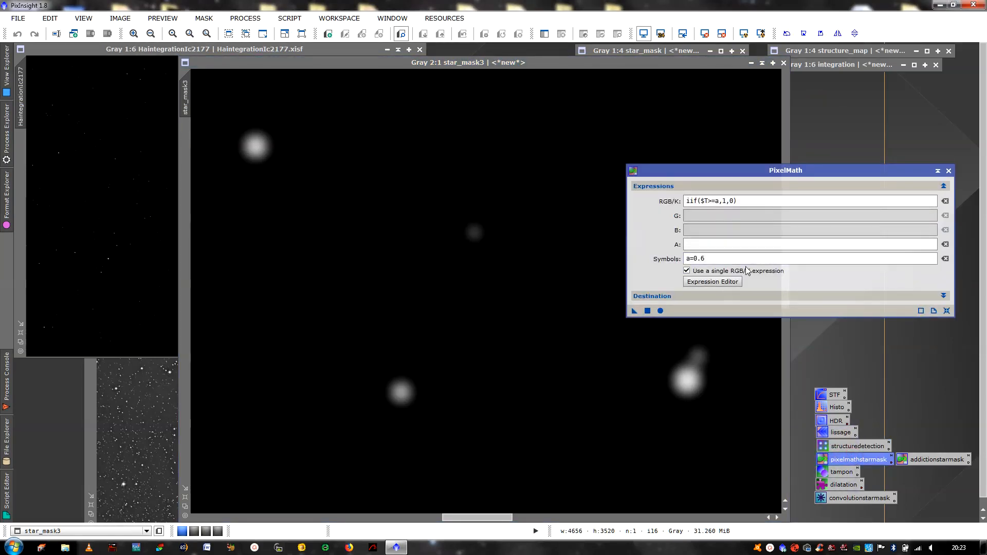
{"action": "left_click", "coordinate": [739, 258]}
{"action": "key", "text": "BackSpace"}
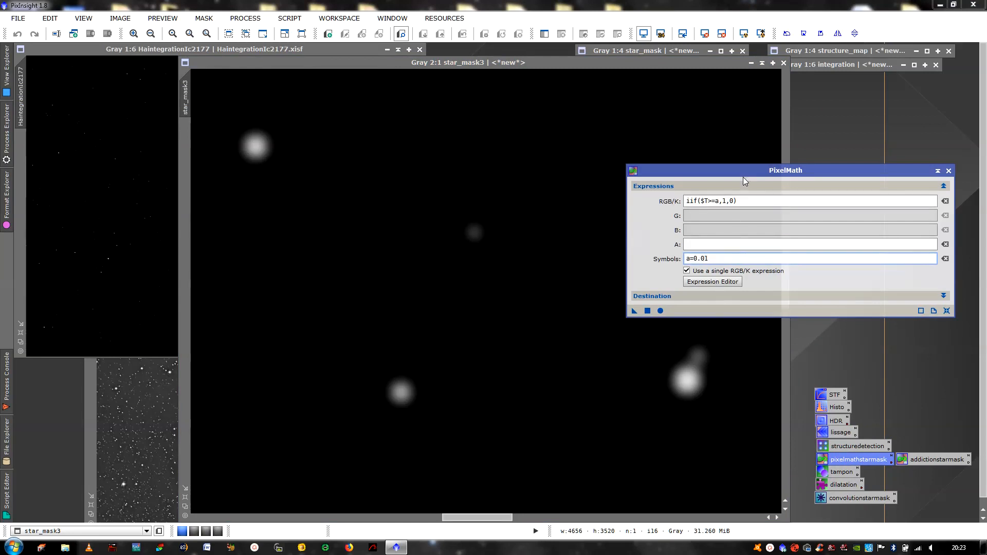
{"action": "left_click_drag", "start_coordinate": [746, 170], "coordinate": [812, 152]}
{"action": "left_click", "coordinate": [646, 209]}
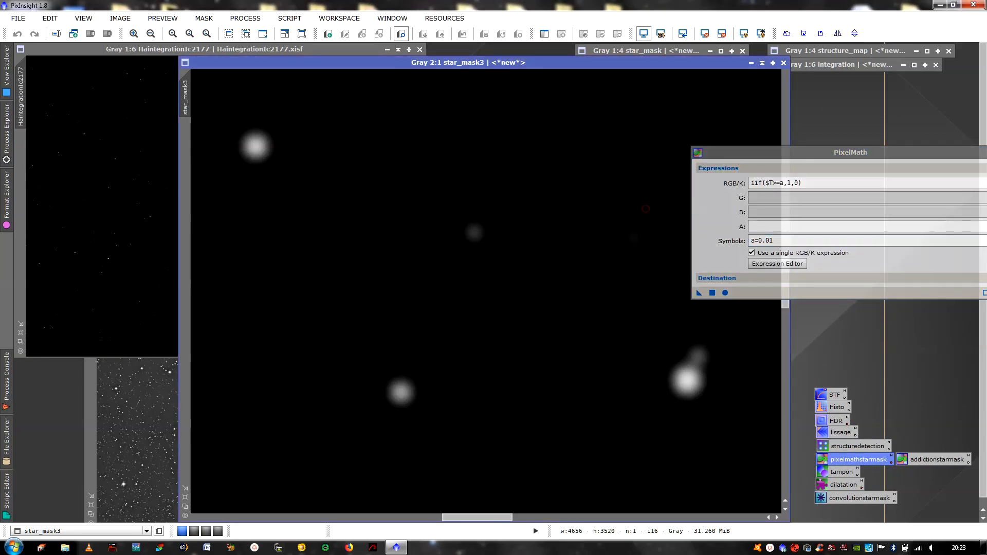
{"action": "left_click", "coordinate": [712, 292]}
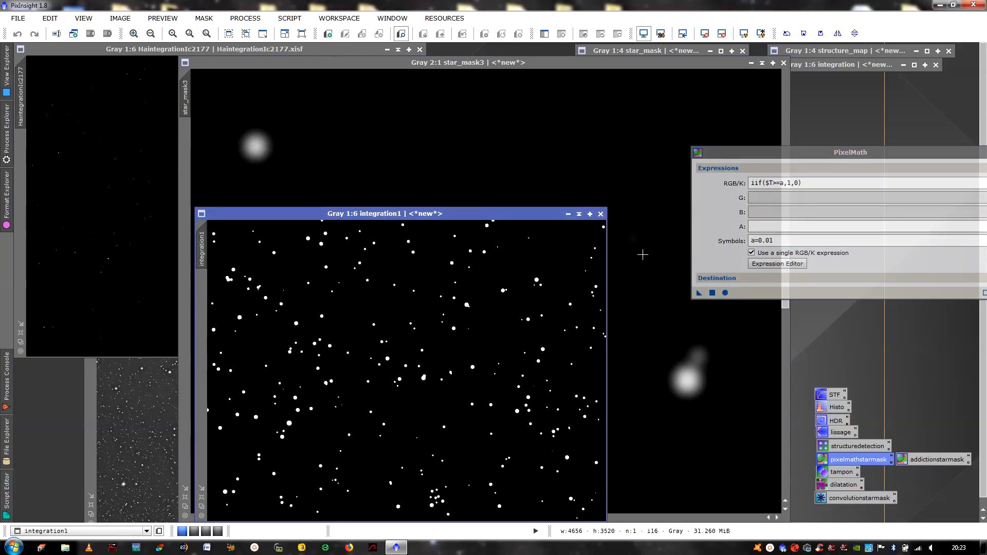
{"action": "left_click", "coordinate": [784, 63]}
{"action": "left_click_drag", "start_coordinate": [811, 157], "coordinate": [754, 177]}
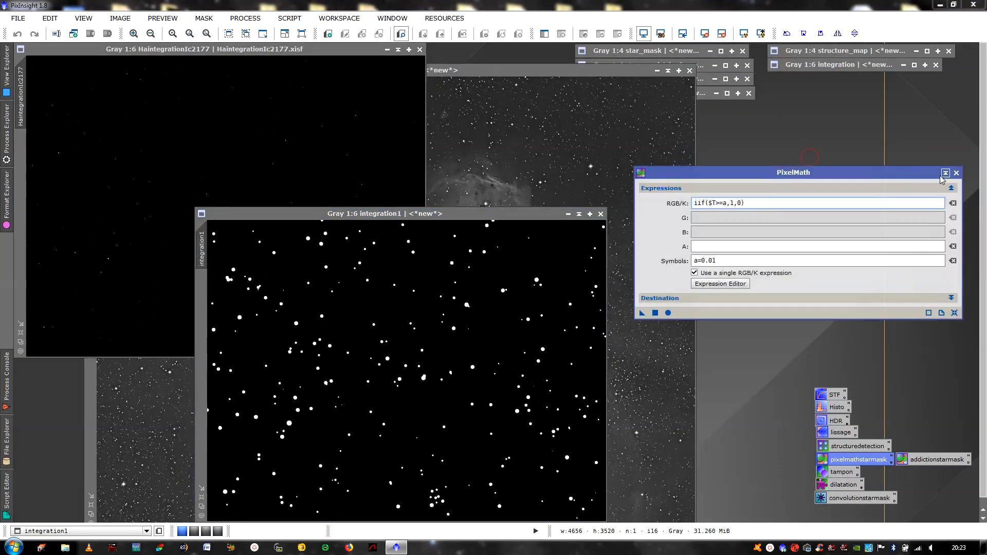
Close PixelMath and shade integration1 under the integration bar at the top right
{"action": "left_click", "coordinate": [957, 172]}
{"action": "left_click_drag", "start_coordinate": [545, 219], "coordinate": [664, 132]}
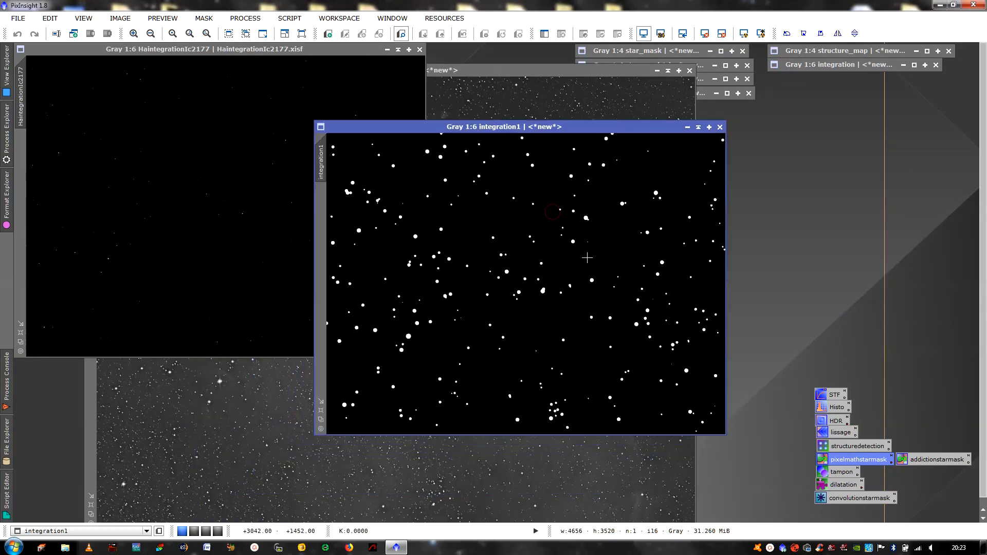
{"action": "left_click", "coordinate": [320, 410]}
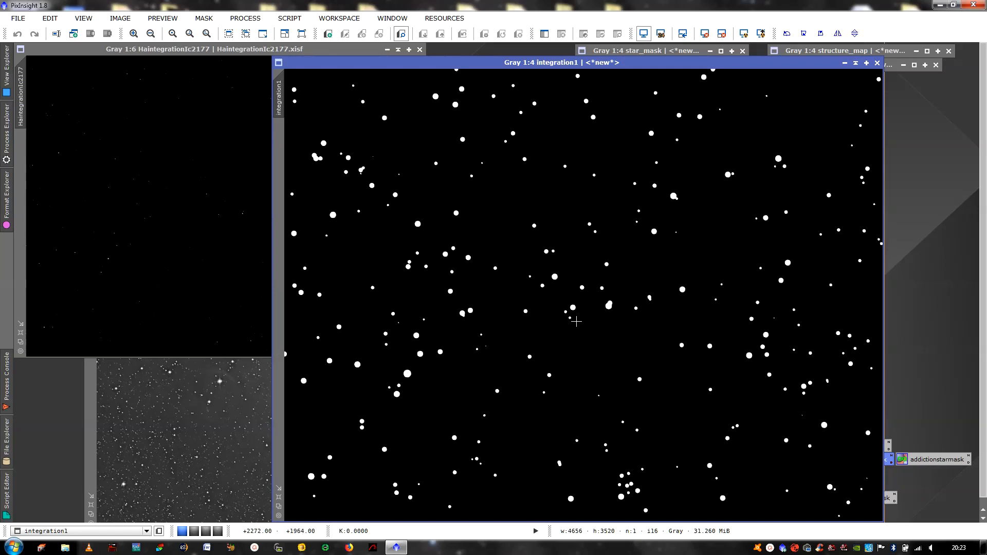
{"action": "left_click", "coordinate": [856, 64]}
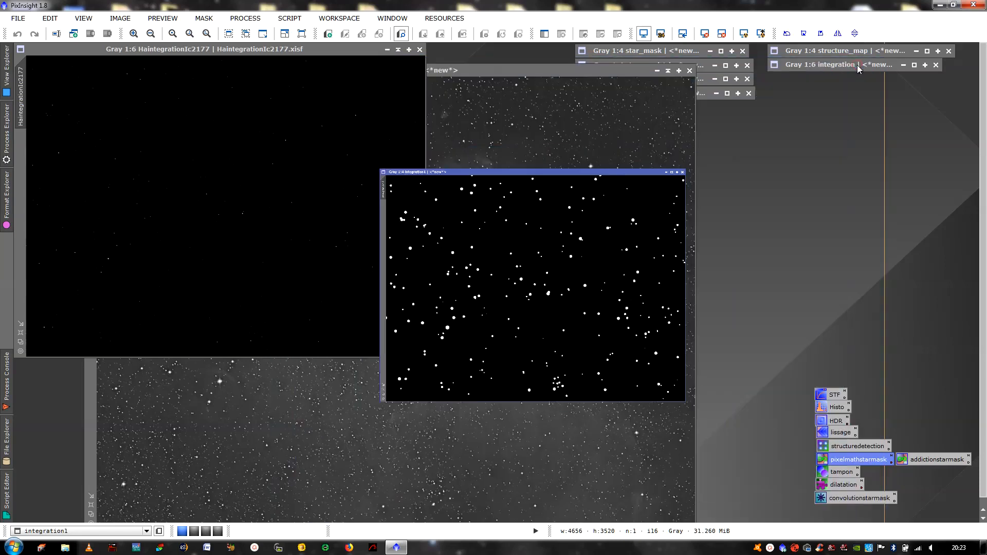
{"action": "left_click_drag", "start_coordinate": [850, 101], "coordinate": [869, 83]}
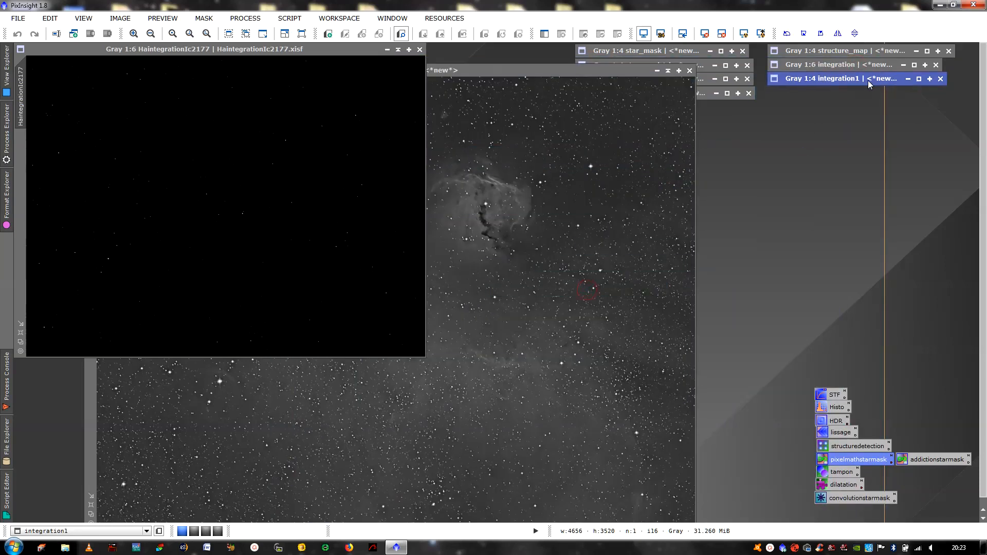
Briefly reopen integration, structure_map and integration1, collapsing each again
{"action": "left_click", "coordinate": [914, 65]}
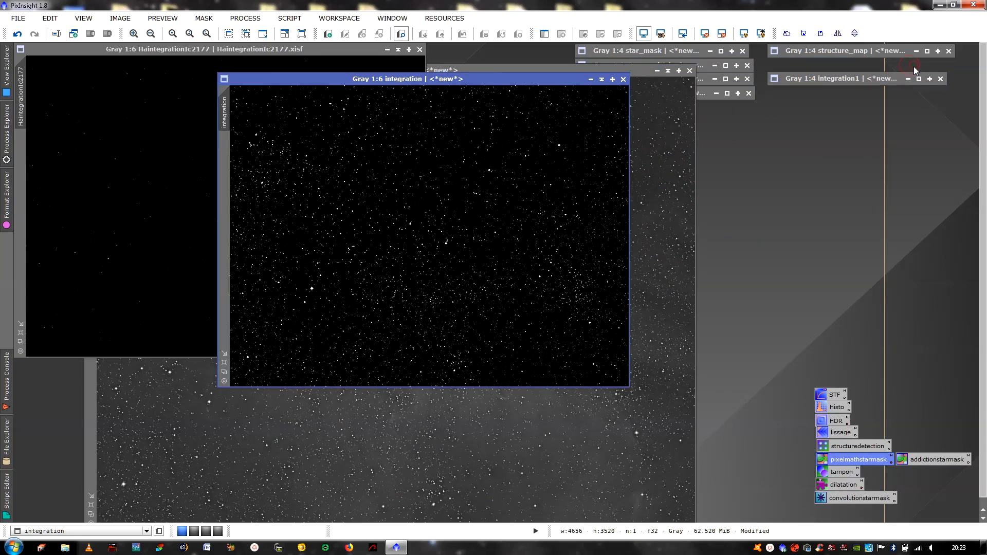
{"action": "left_click", "coordinate": [602, 80]}
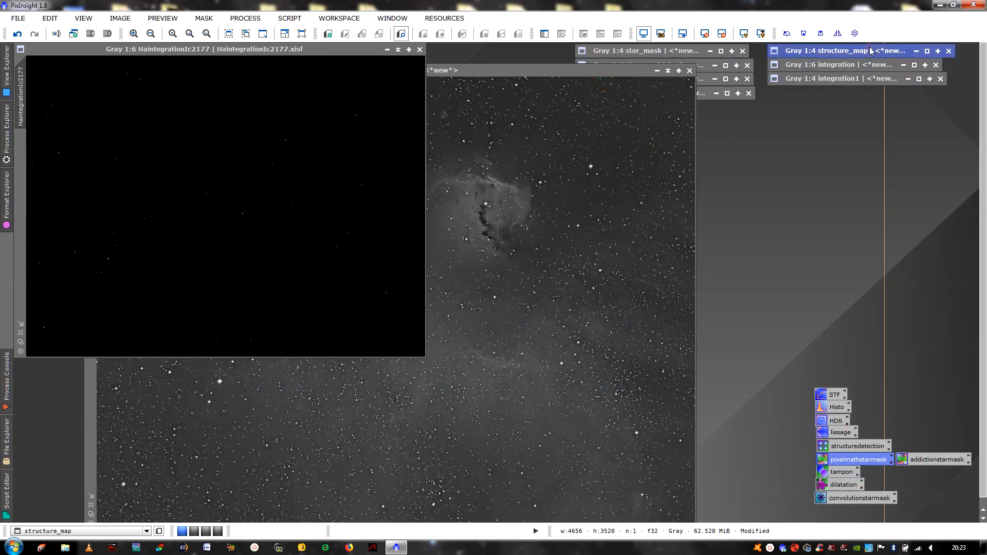
{"action": "left_click", "coordinate": [925, 50]}
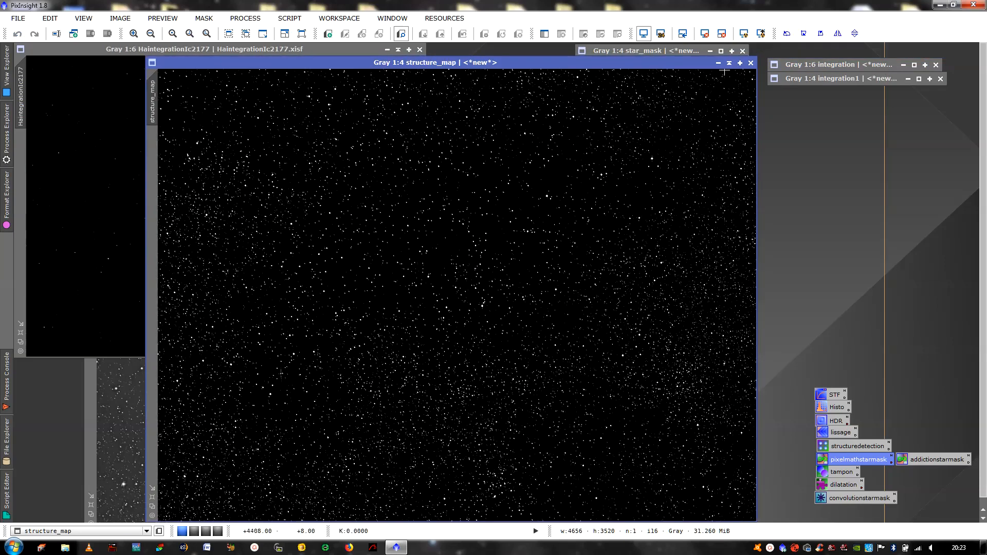
{"action": "left_click", "coordinate": [719, 63]}
{"action": "left_click", "coordinate": [871, 79]}
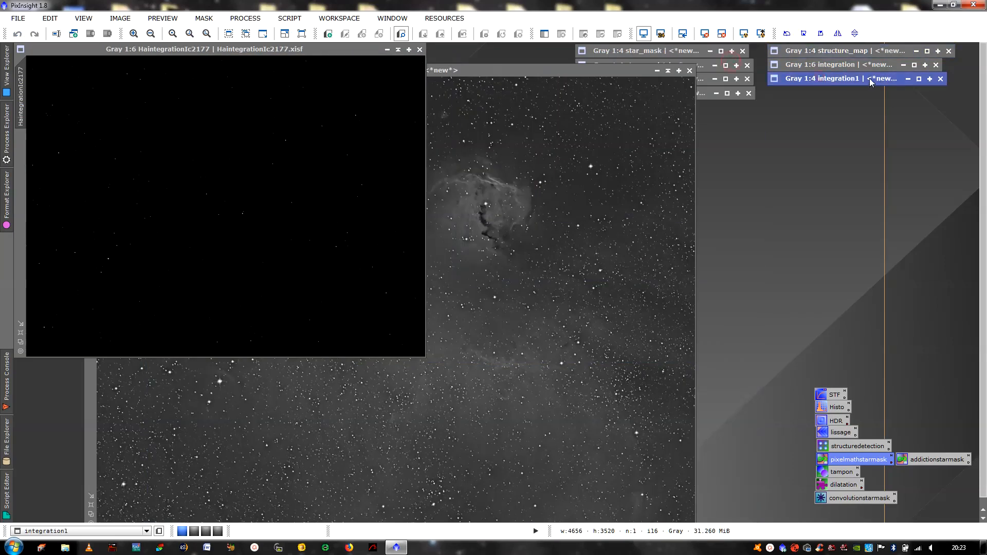
{"action": "left_click", "coordinate": [919, 80]}
{"action": "left_click", "coordinate": [845, 63]}
Close HaintegrationIc2177_clone without saving and minimize integration1
{"action": "left_click", "coordinate": [617, 135]}
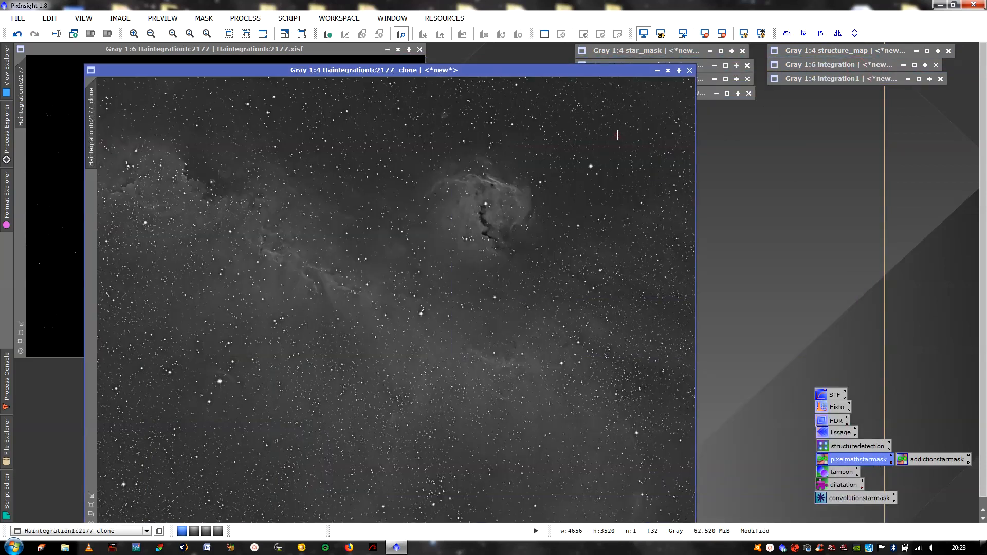
{"action": "left_click", "coordinate": [689, 71]}
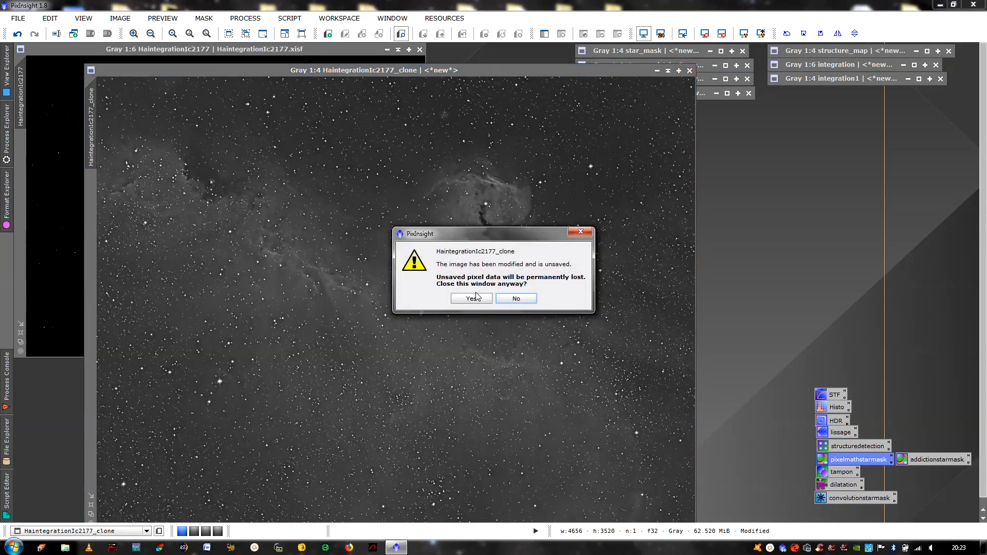
{"action": "left_click", "coordinate": [472, 298]}
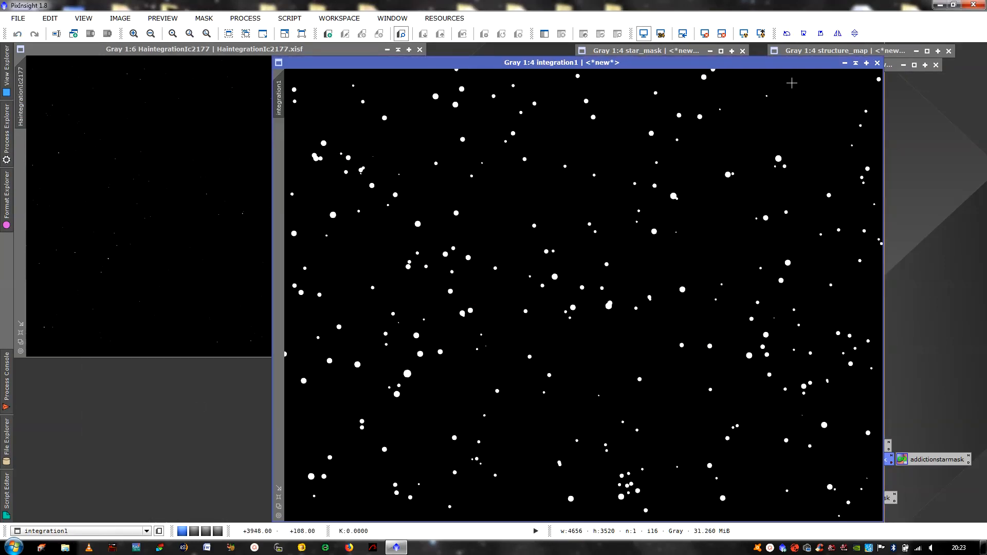
{"action": "left_click", "coordinate": [845, 62]}
{"action": "left_click", "coordinate": [371, 173]}
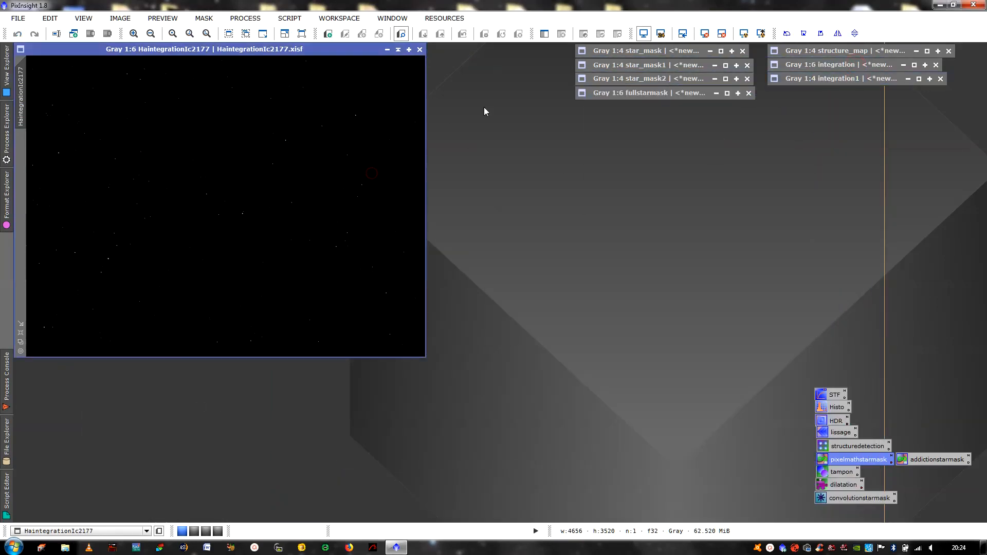
Auto-stretch HaintegrationIc2177's display and restore the integration and structure_map star images
{"action": "left_click", "coordinate": [744, 34]}
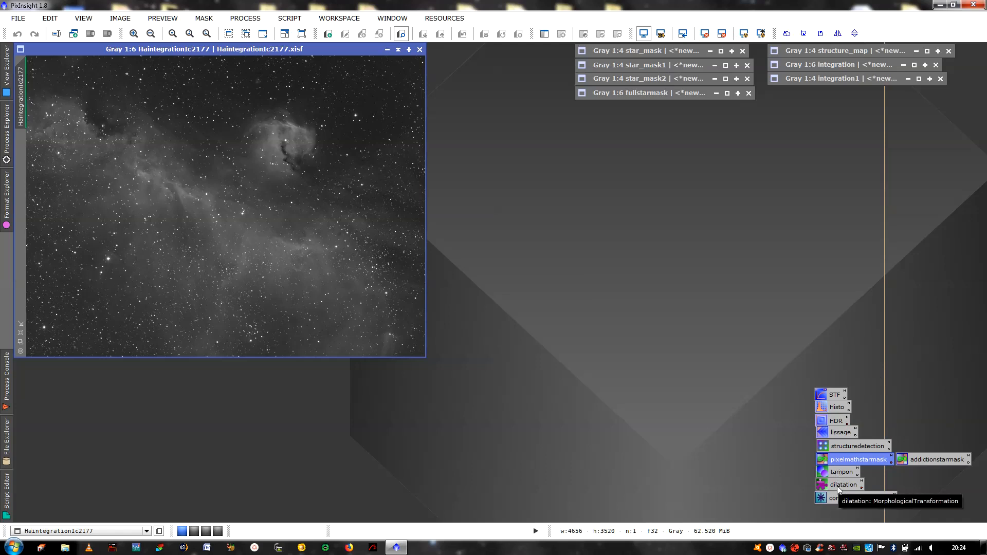
{"action": "double_click", "coordinate": [857, 67]}
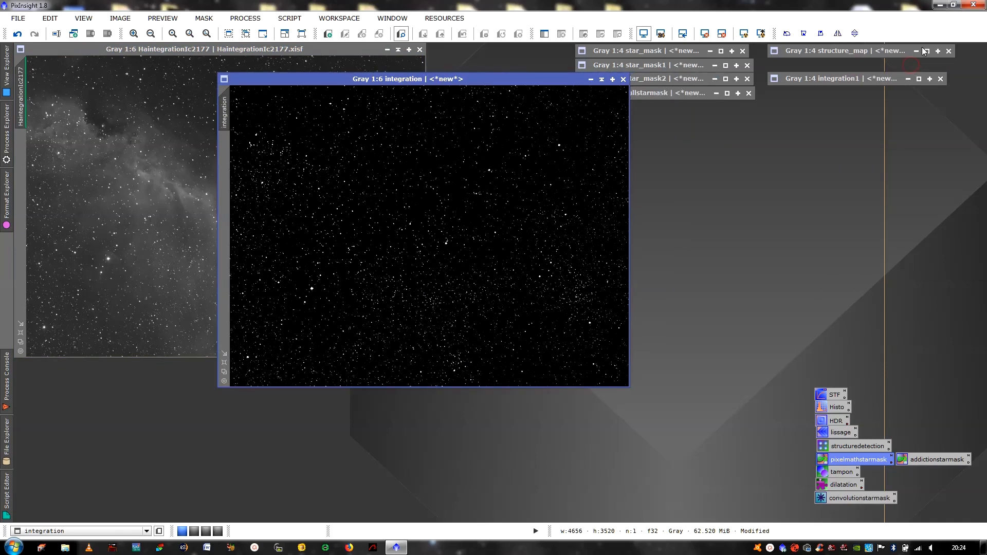
{"action": "left_click", "coordinate": [928, 52]}
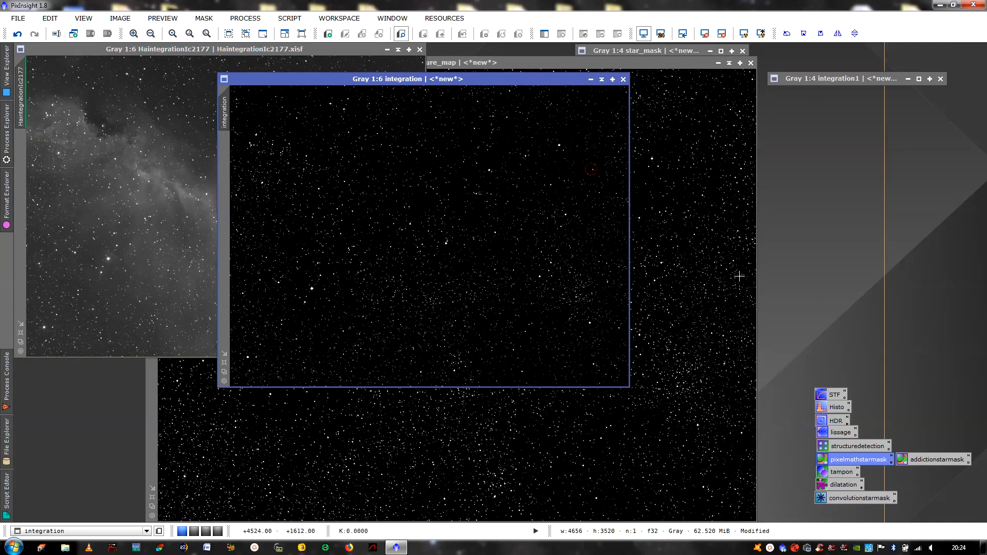
Dilate the integration and structure_map stars with the dilatation transform at amount 1.00, then iconize structure_map
{"action": "double_click", "coordinate": [834, 486]}
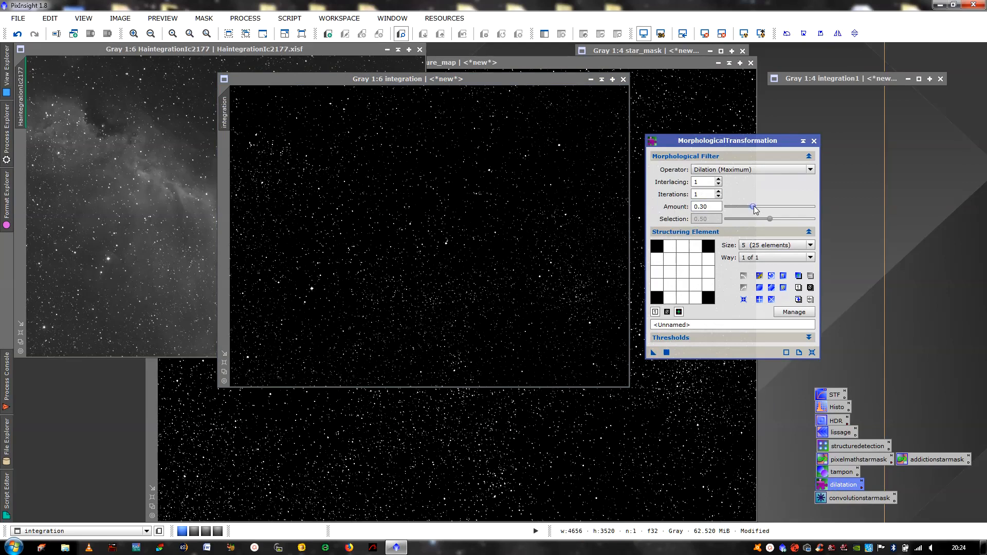
{"action": "left_click_drag", "start_coordinate": [754, 210], "coordinate": [817, 207]}
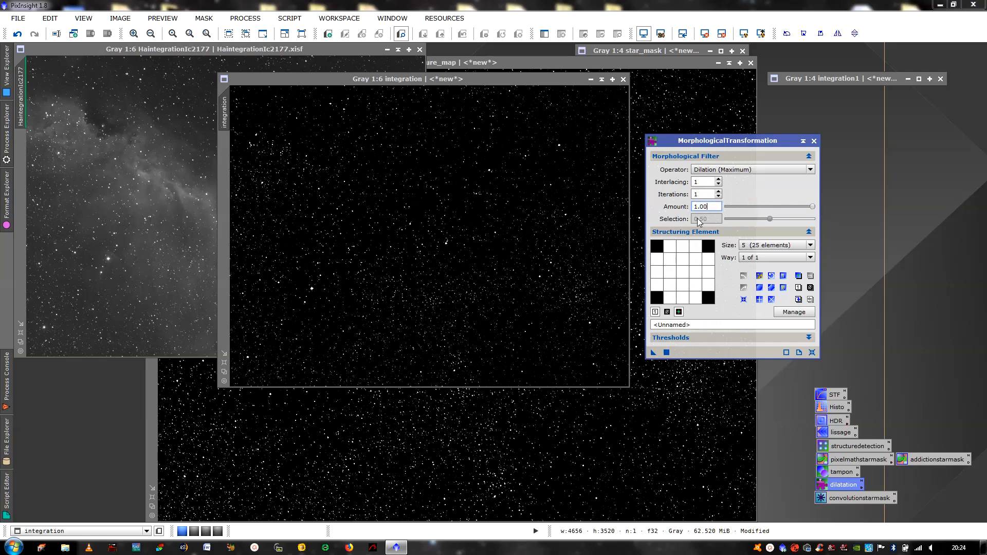
{"action": "left_click_drag", "start_coordinate": [654, 353], "coordinate": [567, 288]}
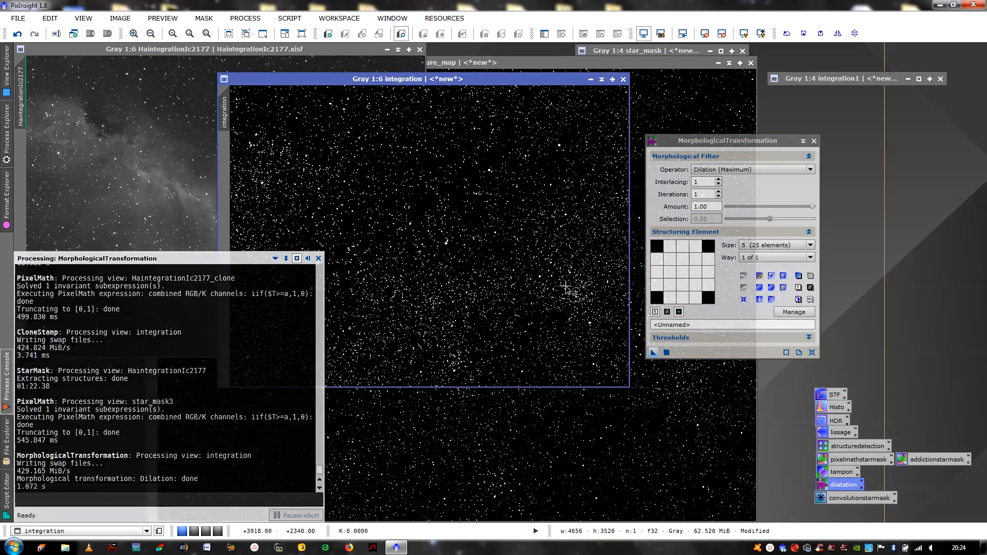
{"action": "left_click", "coordinate": [690, 114]}
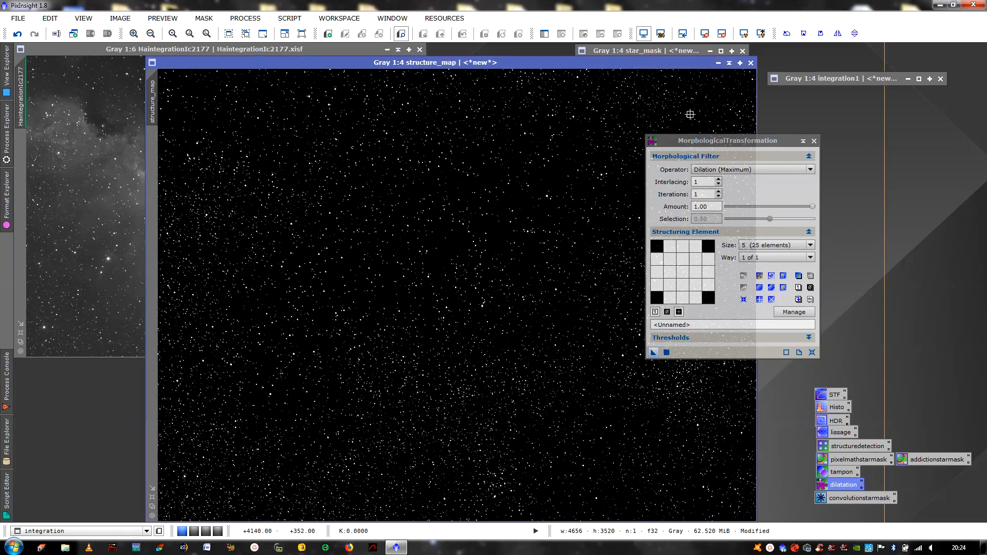
{"action": "left_click_drag", "start_coordinate": [653, 353], "coordinate": [557, 296]}
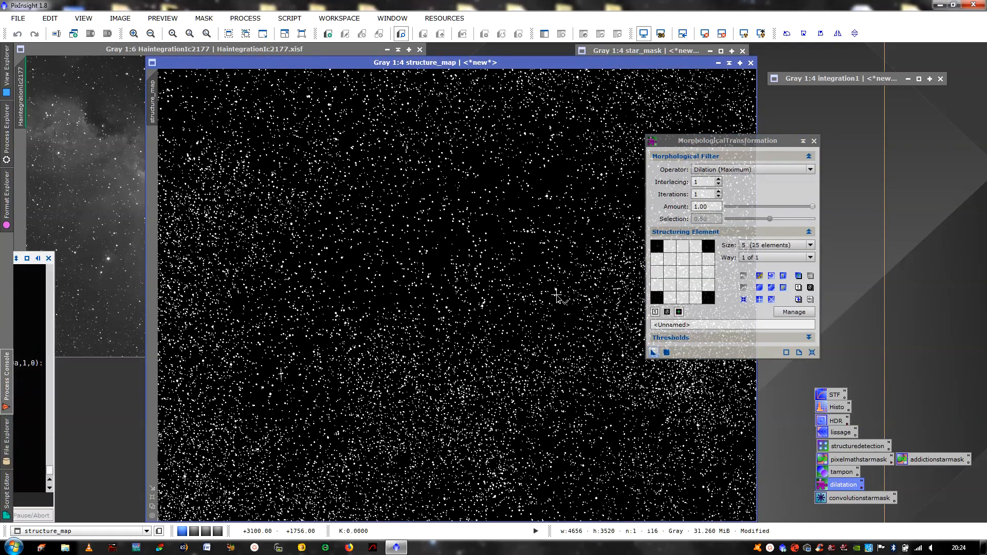
{"action": "left_click", "coordinate": [813, 141]}
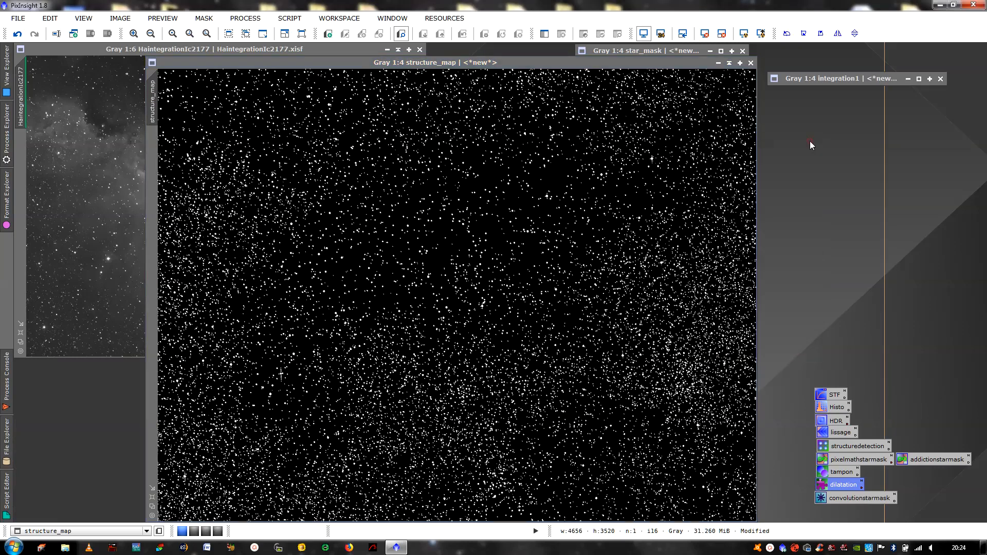
{"action": "left_click", "coordinate": [729, 62]}
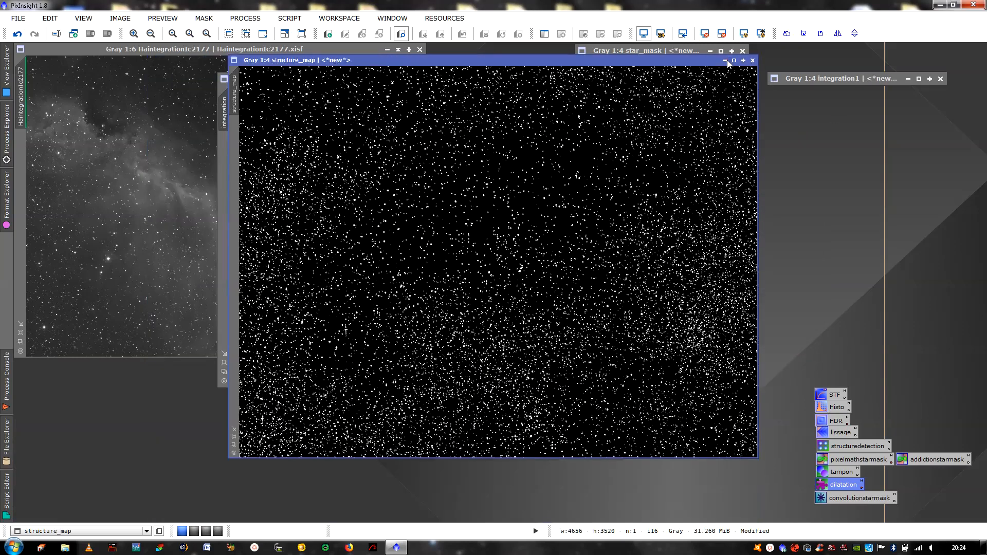
Build the PixelMath expression structure_map+integration+integration1 and apply it globally to create fullstarmask1
{"action": "left_click", "coordinate": [602, 79]}
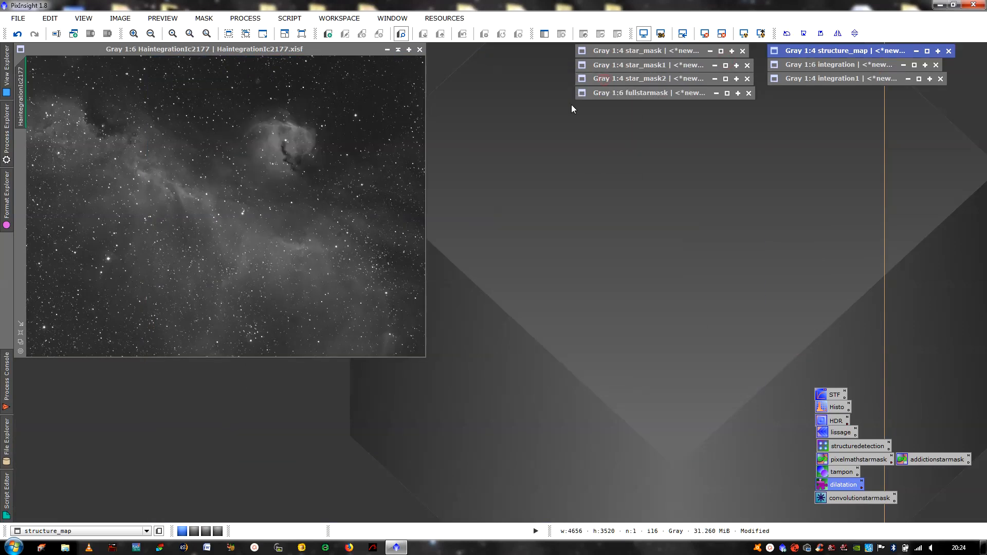
{"action": "left_click", "coordinate": [20, 332]}
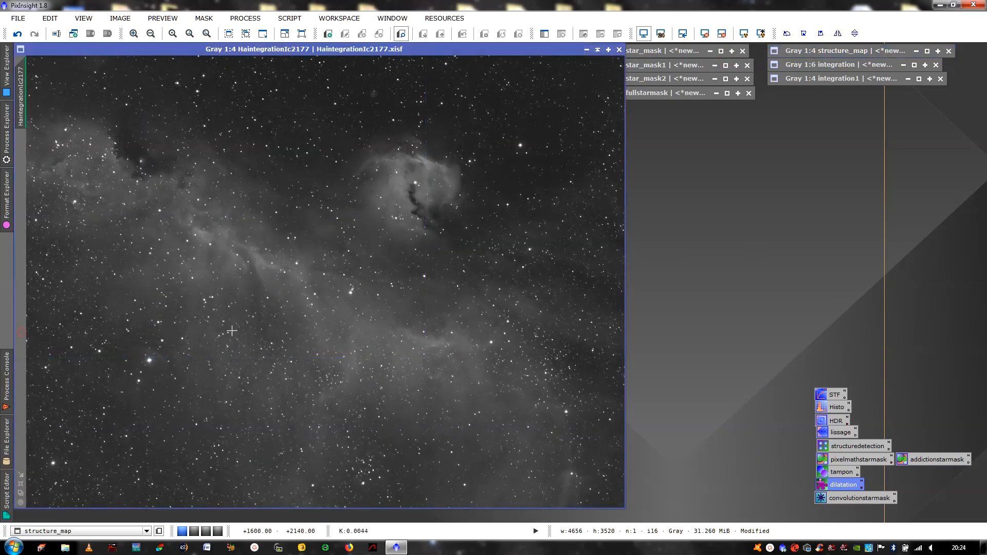
{"action": "double_click", "coordinate": [917, 460]}
{"action": "left_click", "coordinate": [802, 205]}
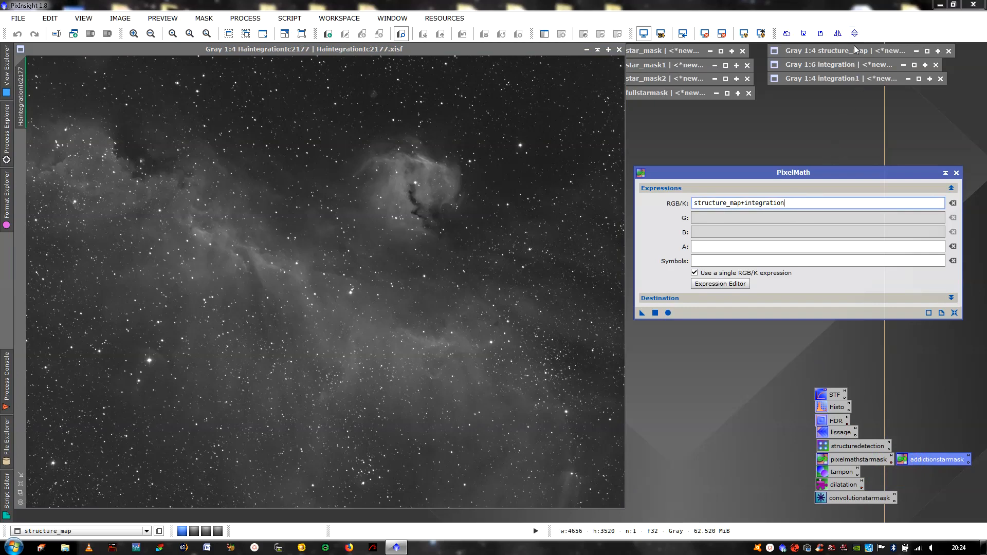
{"action": "left_click", "coordinate": [733, 285]}
{"action": "left_click", "coordinate": [469, 153]}
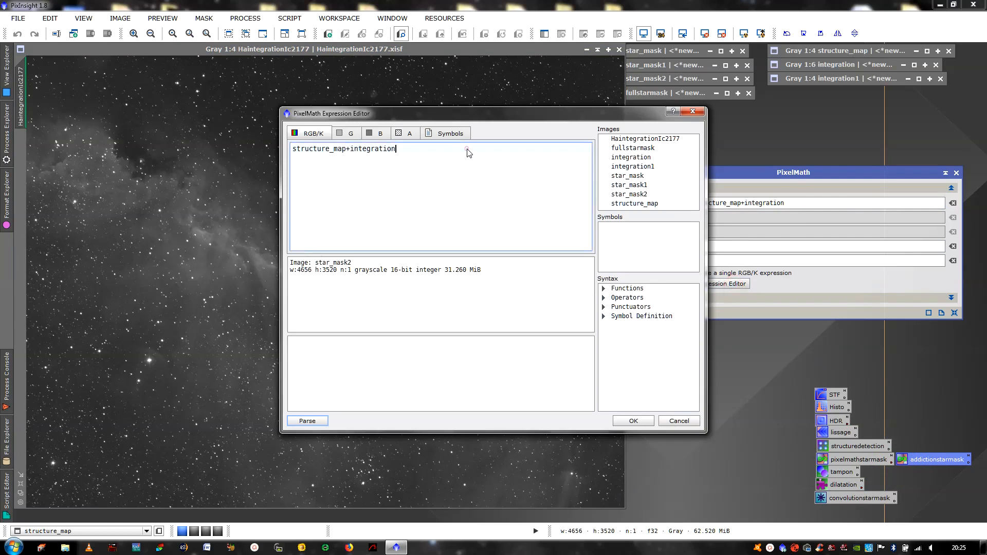
{"action": "type", "text": "+"}
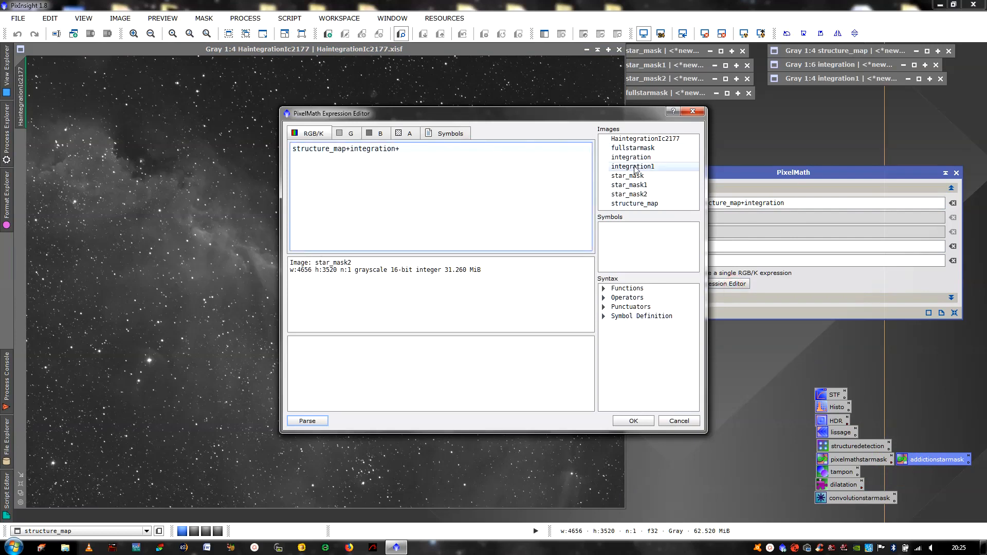
{"action": "double_click", "coordinate": [677, 167]}
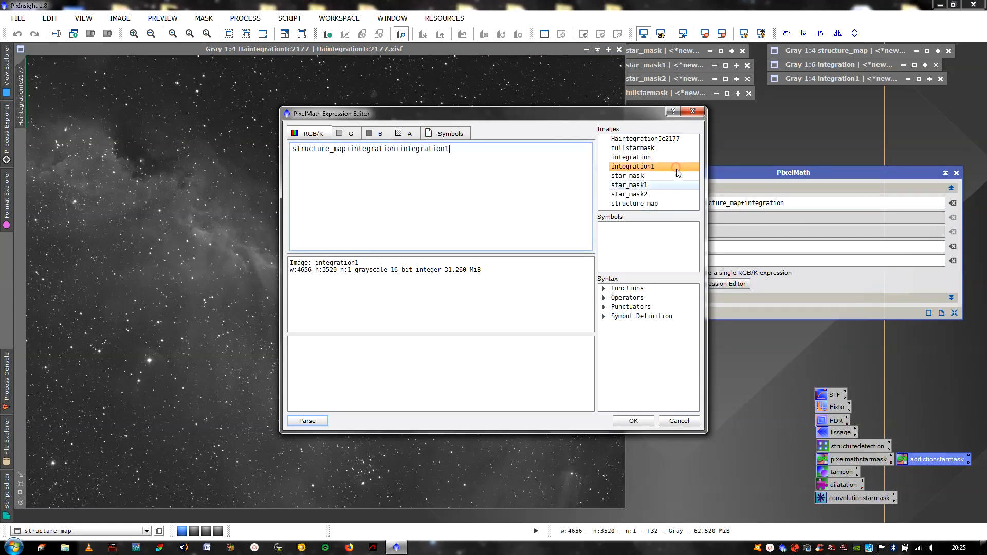
{"action": "left_click", "coordinate": [633, 421]}
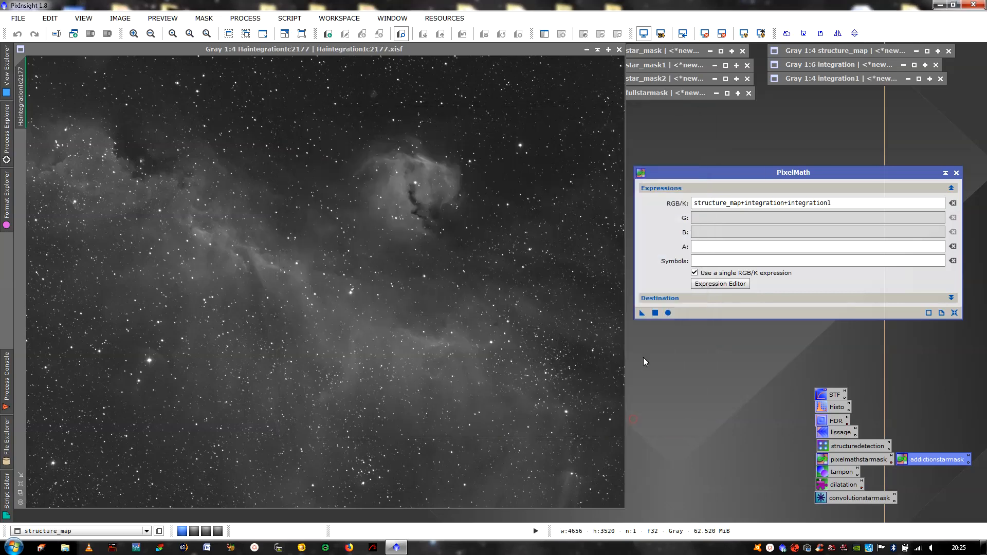
{"action": "left_click", "coordinate": [653, 317]}
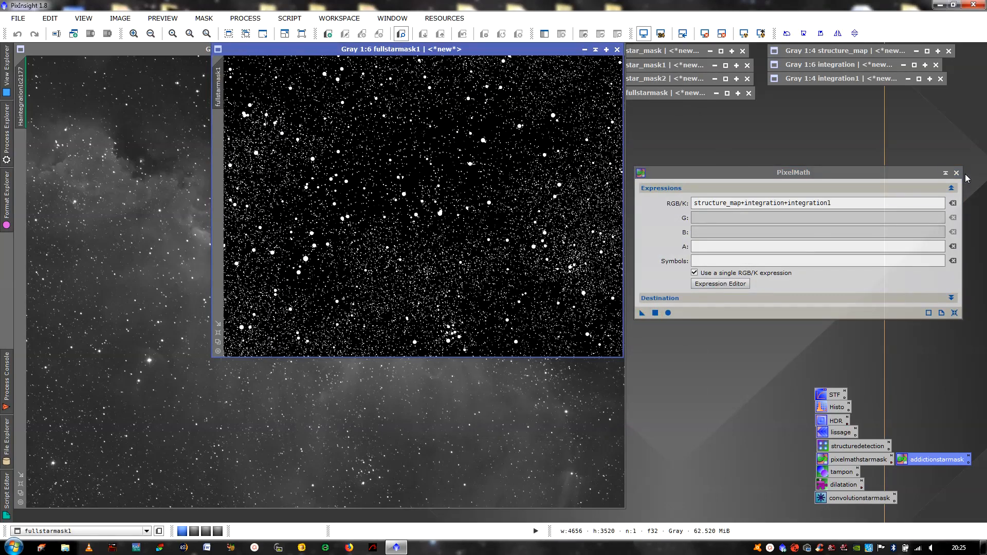
Set fullstarmask1 as the mask on HaintegrationIc2177 and iconize fullstarmask1
{"action": "left_click", "coordinate": [957, 173]}
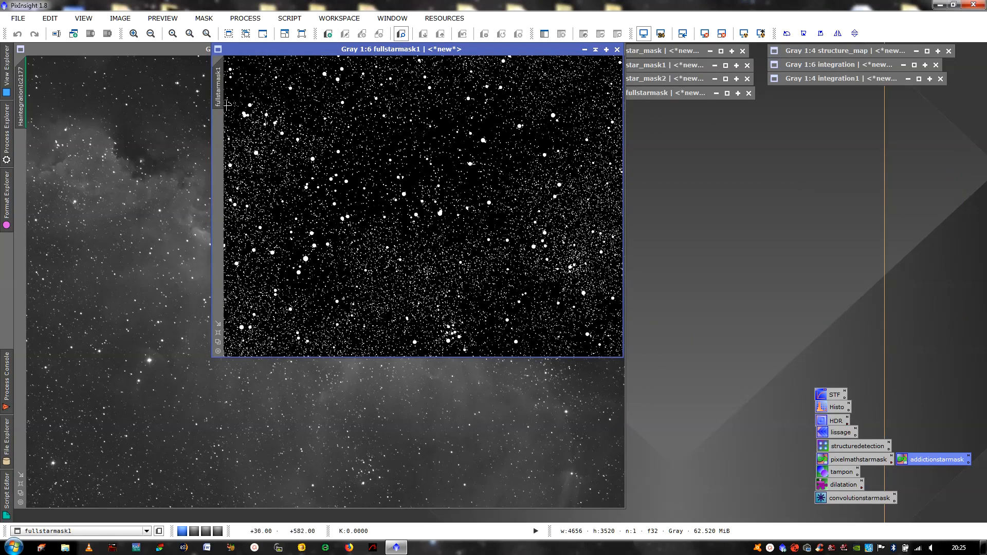
{"action": "left_click_drag", "start_coordinate": [220, 89], "coordinate": [22, 163]}
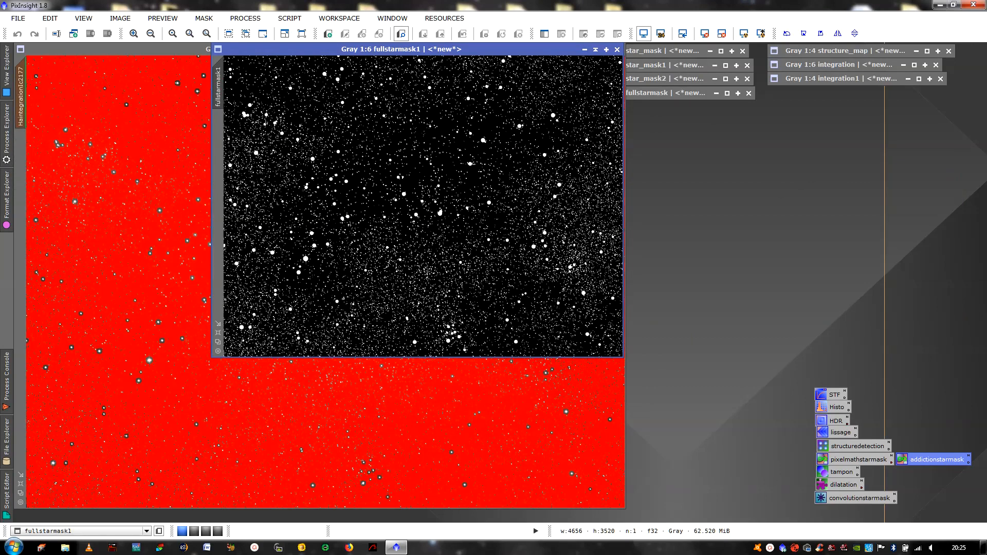
{"action": "left_click", "coordinate": [585, 50]}
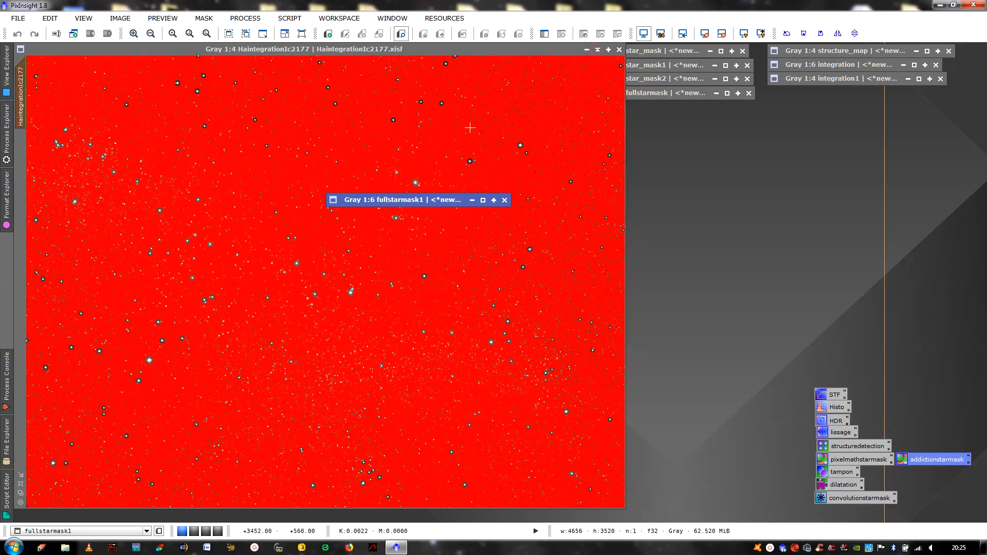
{"action": "left_click_drag", "start_coordinate": [410, 200], "coordinate": [850, 125]}
{"action": "left_click", "coordinate": [337, 164]}
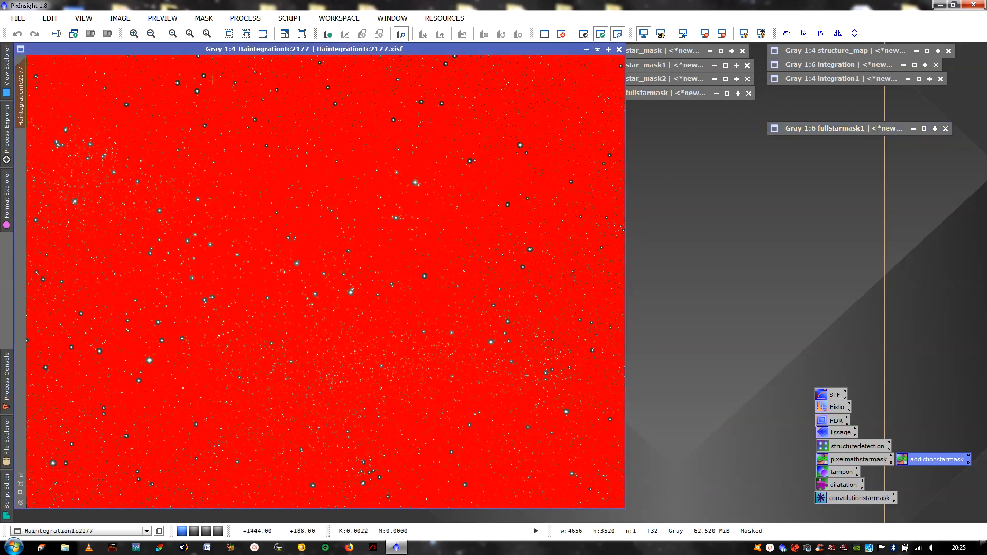
Inspect the masked stars at 2:1 zoom, toggling the red mask overlay with Ctrl+K
{"action": "left_click", "coordinate": [134, 35]}
{"action": "left_click", "coordinate": [134, 35]}
{"action": "left_click", "coordinate": [135, 35]}
{"action": "left_click", "coordinate": [135, 35]}
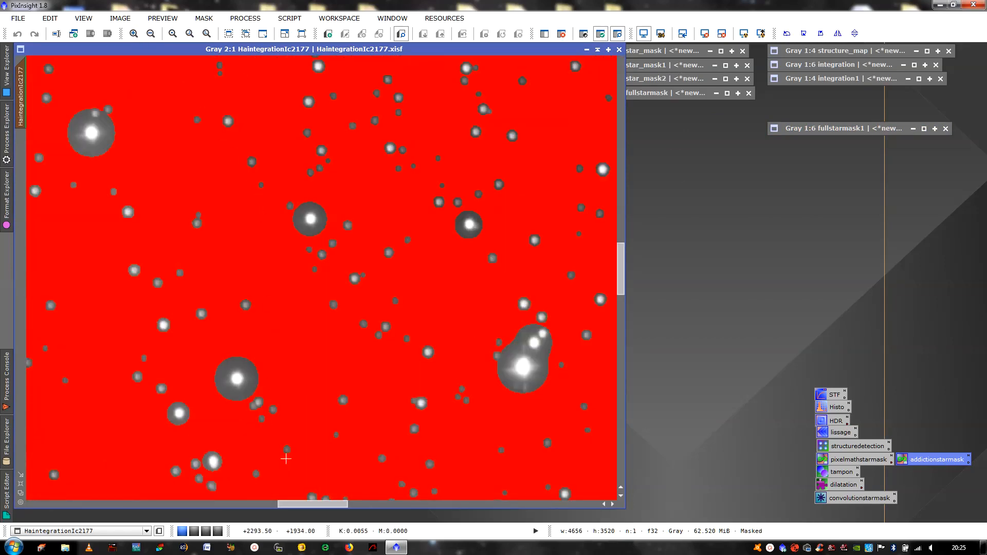
{"action": "left_click_drag", "start_coordinate": [316, 509], "coordinate": [478, 511]}
{"action": "key", "text": "ctrl+k"}
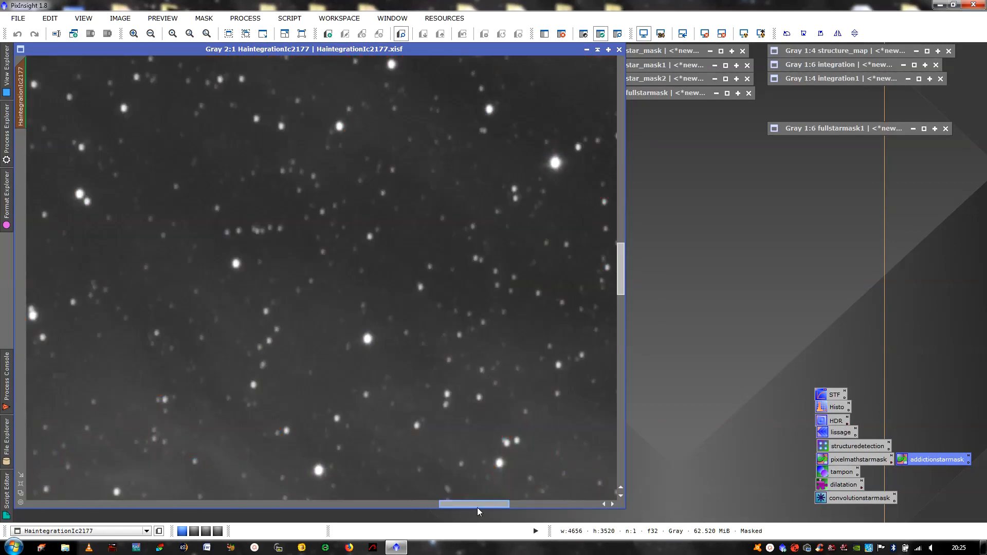
{"action": "key", "text": "ctrl+k"}
{"action": "key", "text": "ctrl+k"}
{"action": "key", "text": "ctrl+k"}
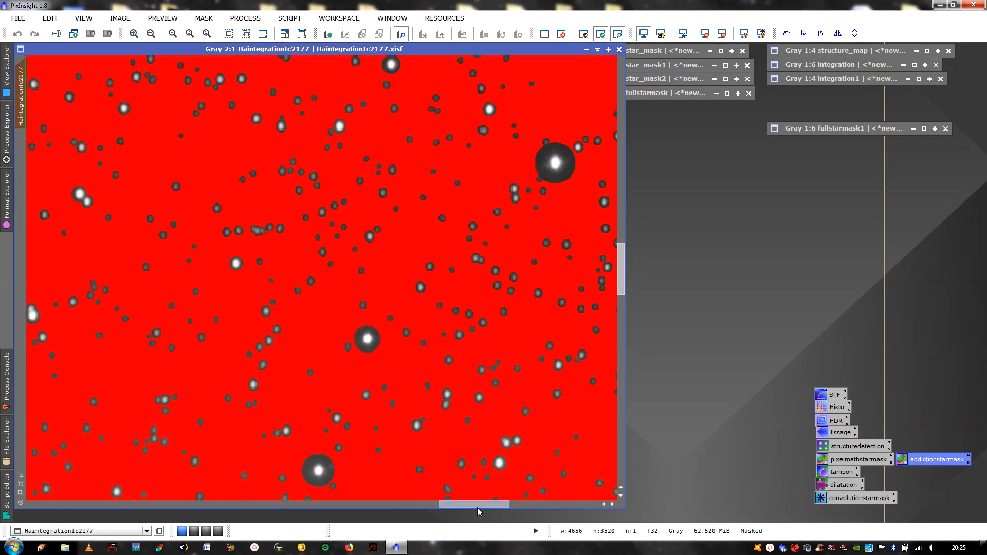
{"action": "left_click_drag", "start_coordinate": [478, 512], "coordinate": [369, 509]}
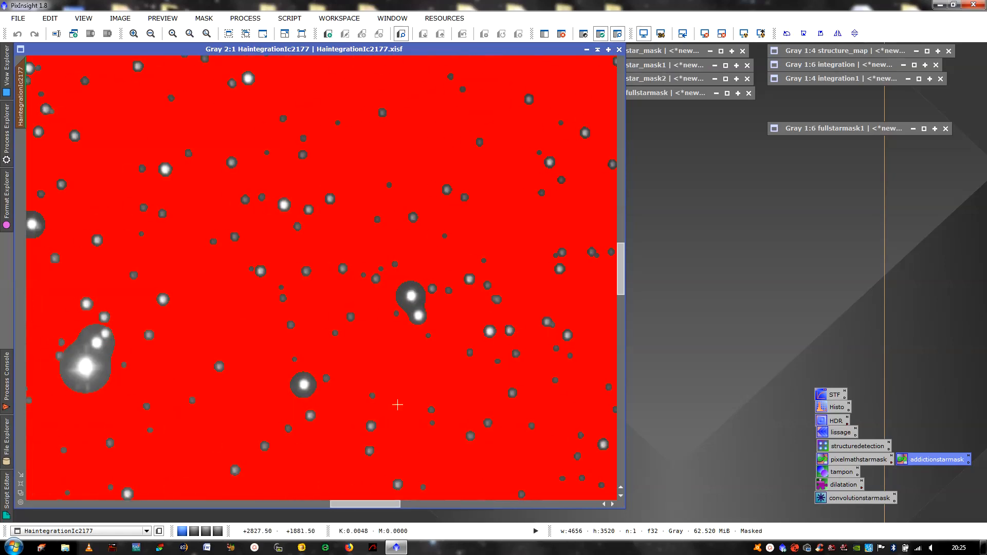
{"action": "left_click", "coordinate": [20, 484]}
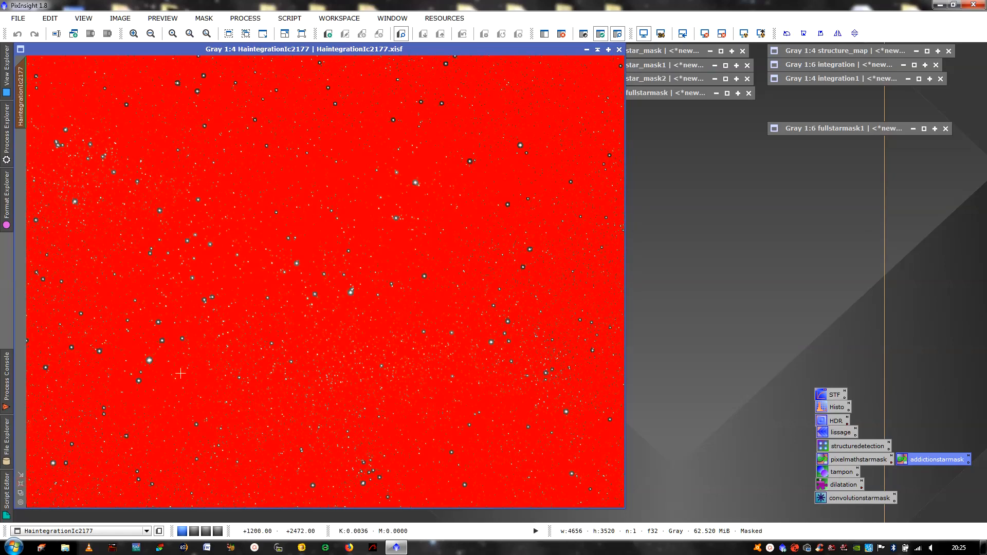
{"action": "key", "text": "ctrl+k"}
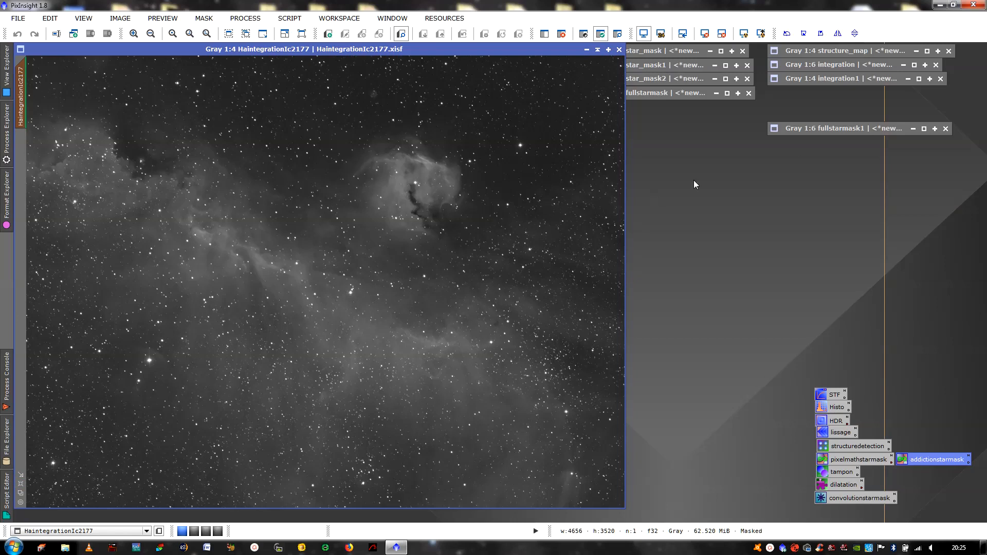
{"action": "left_click", "coordinate": [852, 129]}
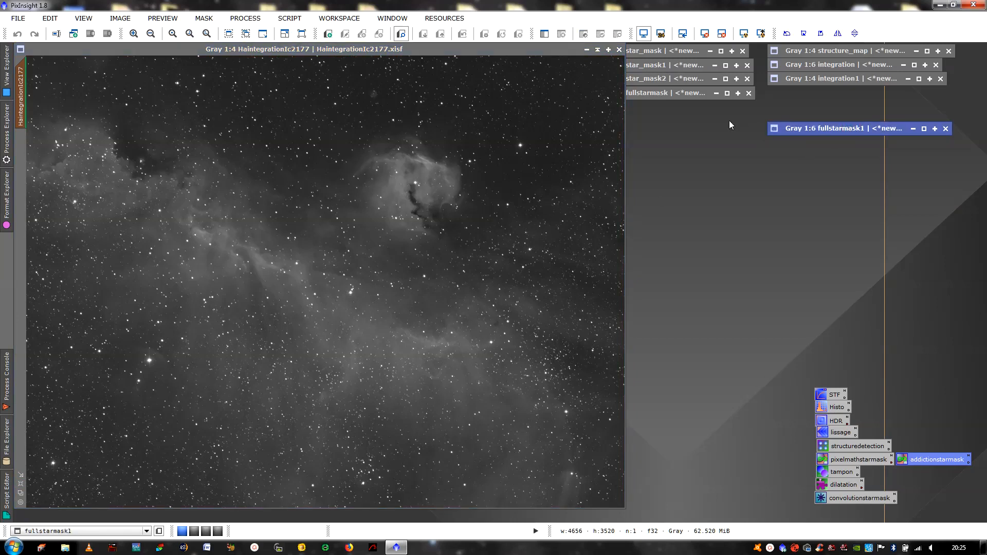
Close the leftover star_mask, star_mask1, star_mask2 and old fullstarmask images
{"action": "left_click", "coordinate": [742, 51]}
{"action": "left_click", "coordinate": [747, 65]}
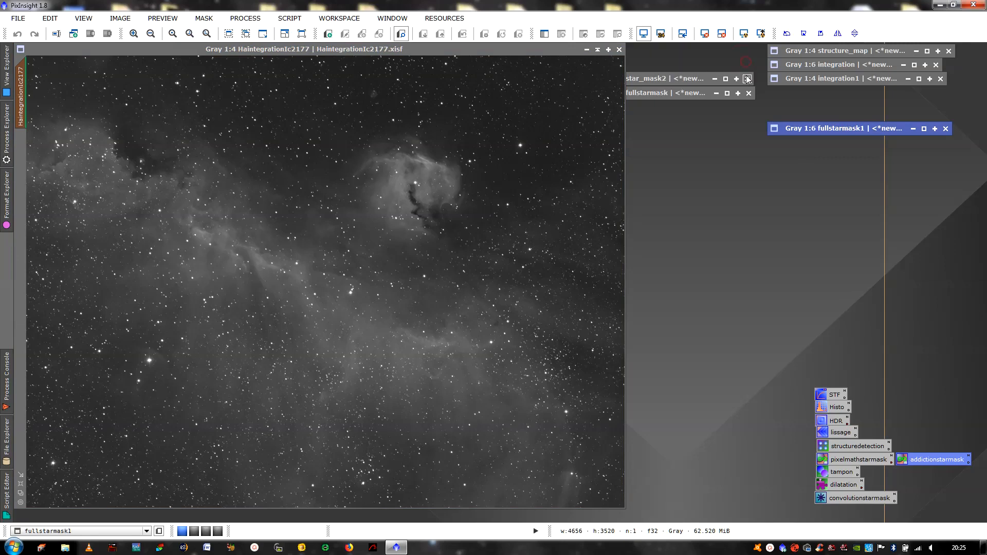
{"action": "left_click", "coordinate": [747, 79]}
{"action": "left_click", "coordinate": [749, 93]}
{"action": "left_click", "coordinate": [572, 308]}
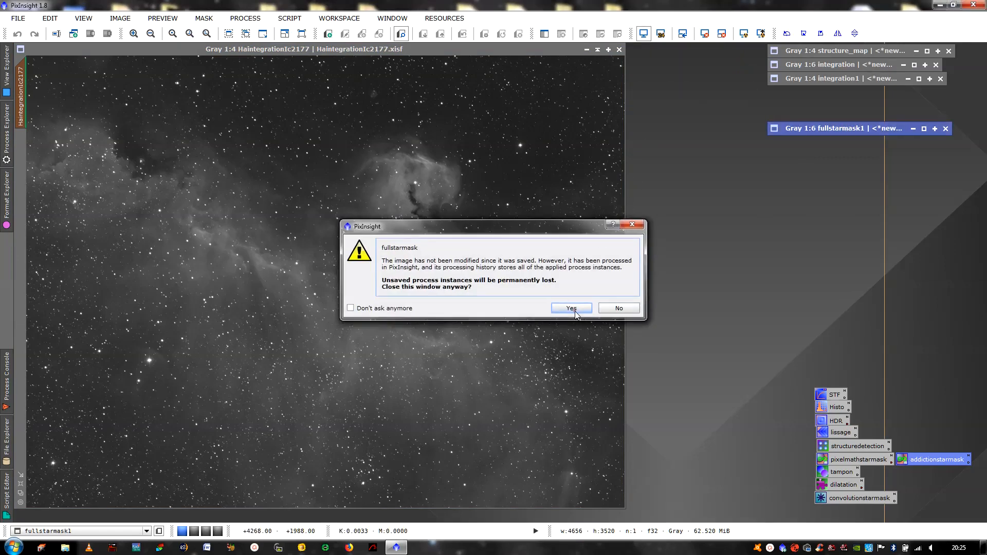
Remove the mask from HaintegrationIc2177 and invert fullstarmask1 to black stars on white
{"action": "right_click", "coordinate": [496, 169]}
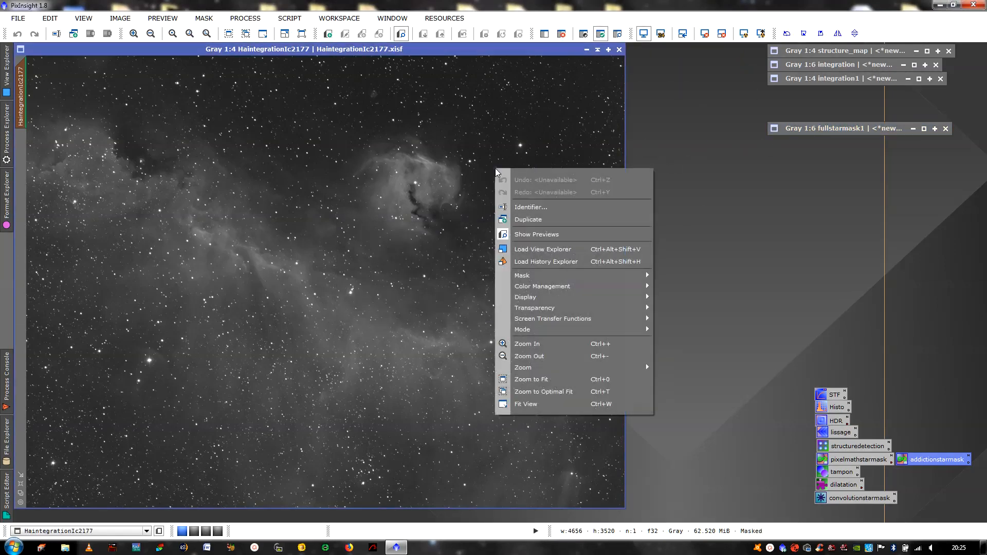
{"action": "mouse_move", "coordinate": [589, 277]}
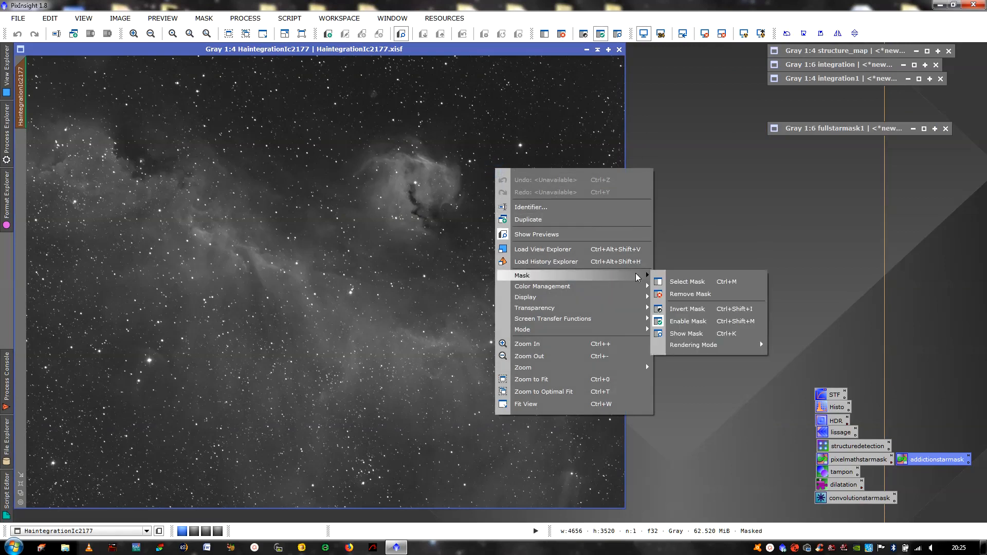
{"action": "left_click", "coordinate": [681, 294]}
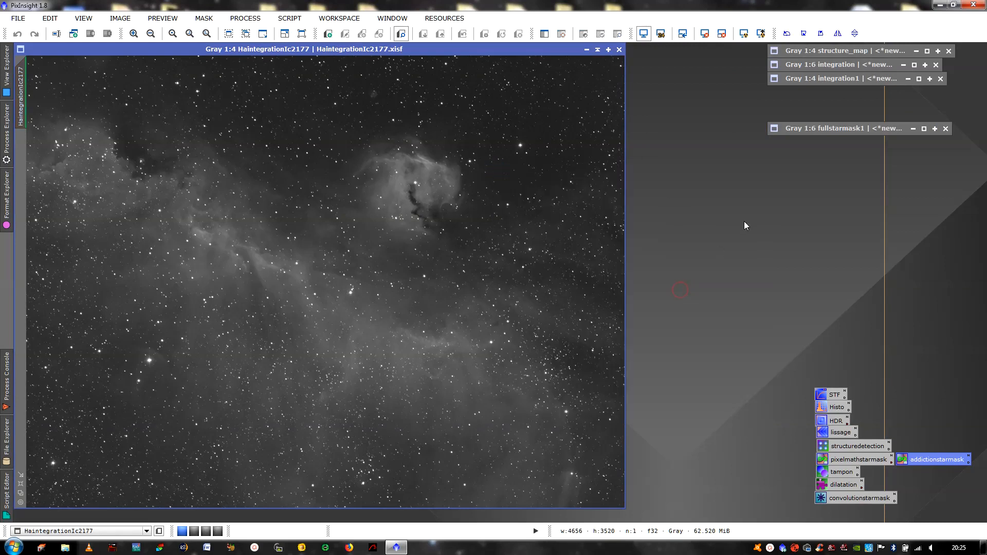
{"action": "left_click", "coordinate": [925, 128]}
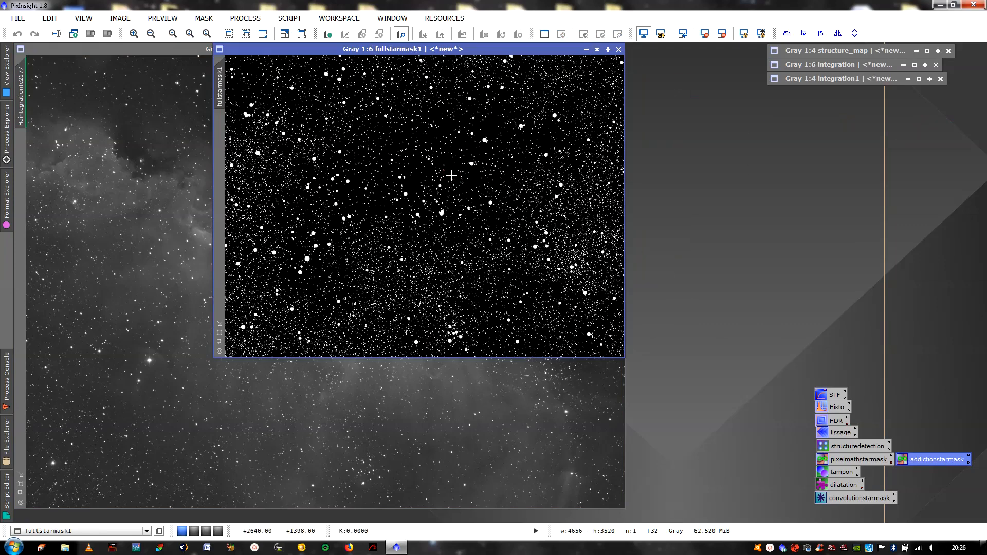
{"action": "key", "text": "ctrl+i"}
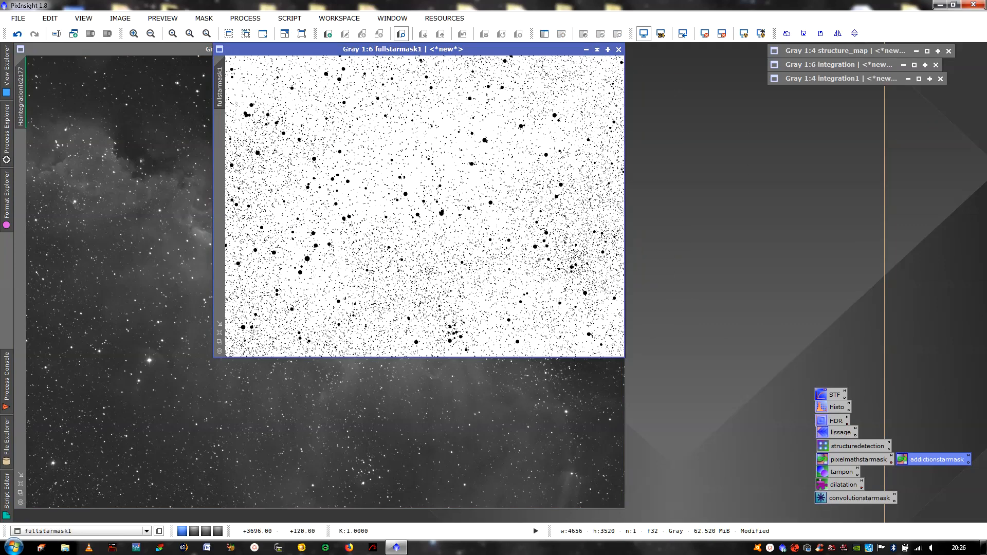
{"action": "left_click", "coordinate": [597, 49]}
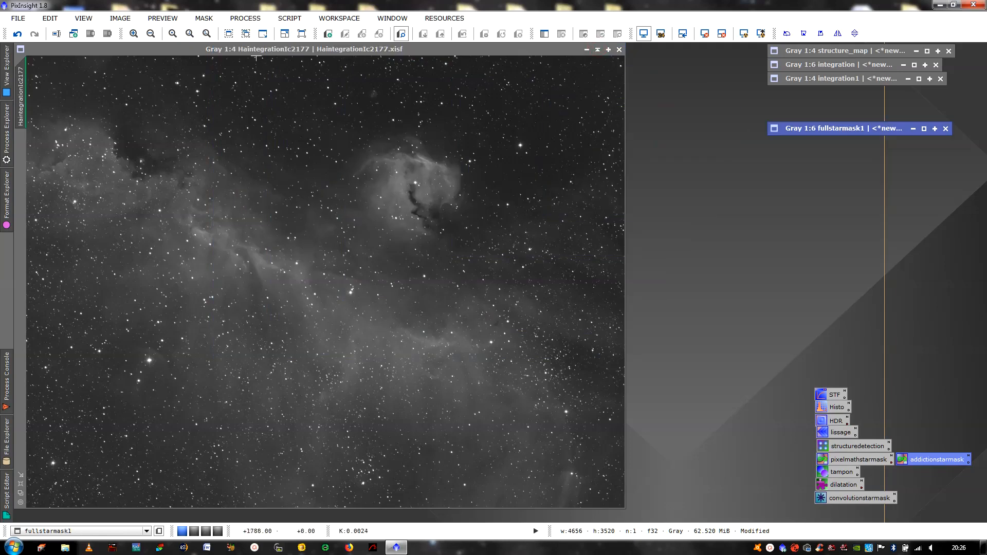
{"action": "left_click", "coordinate": [246, 18]}
Open DefectMap and choose fullstarmask1 as the defect map with Median and Square
{"action": "mouse_move", "coordinate": [304, 35]}
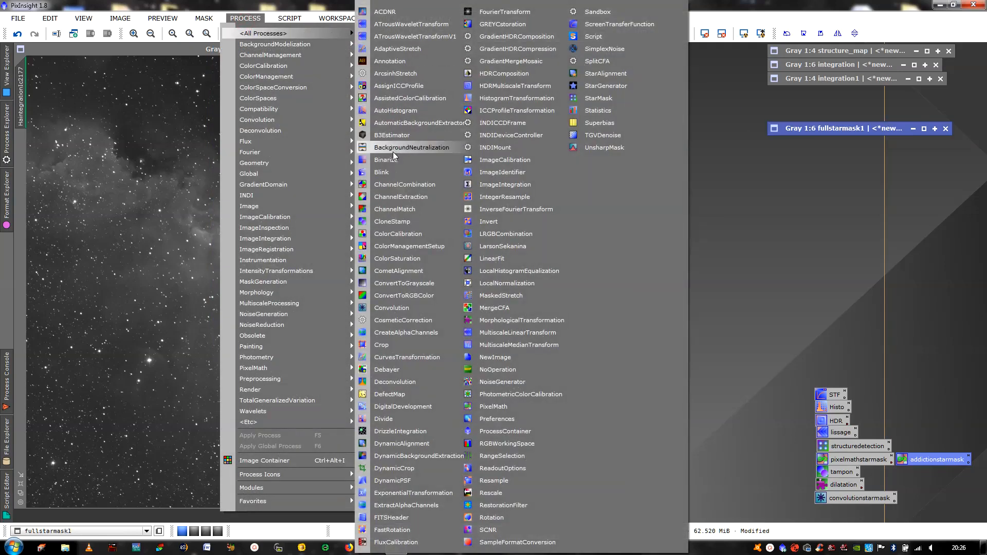
{"action": "left_click", "coordinate": [394, 393]}
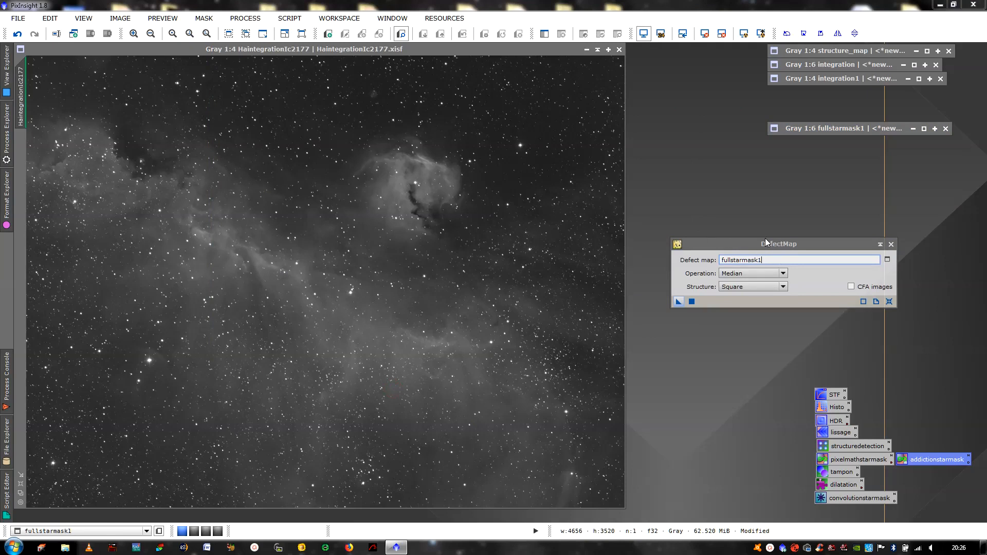
{"action": "left_click_drag", "start_coordinate": [758, 242], "coordinate": [775, 188]}
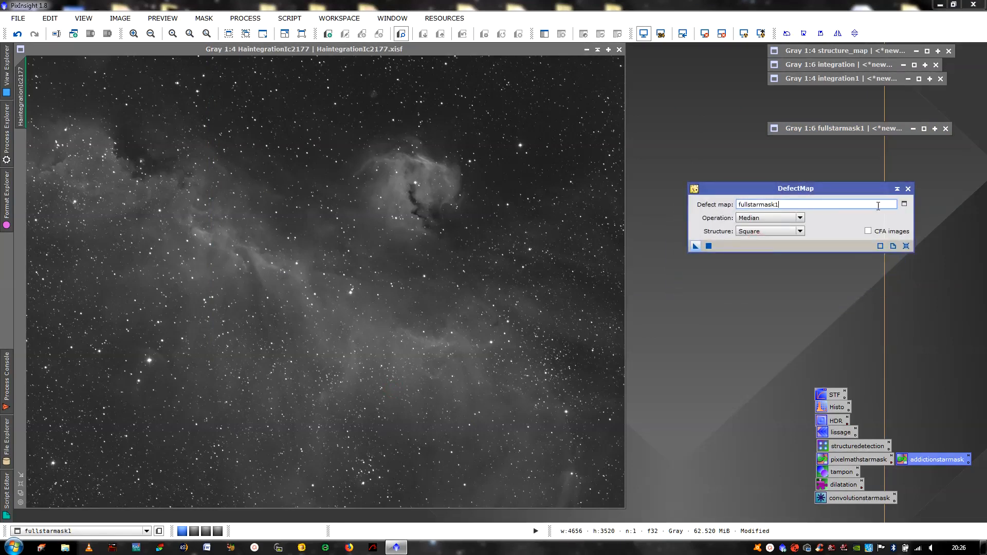
{"action": "left_click", "coordinate": [905, 204]}
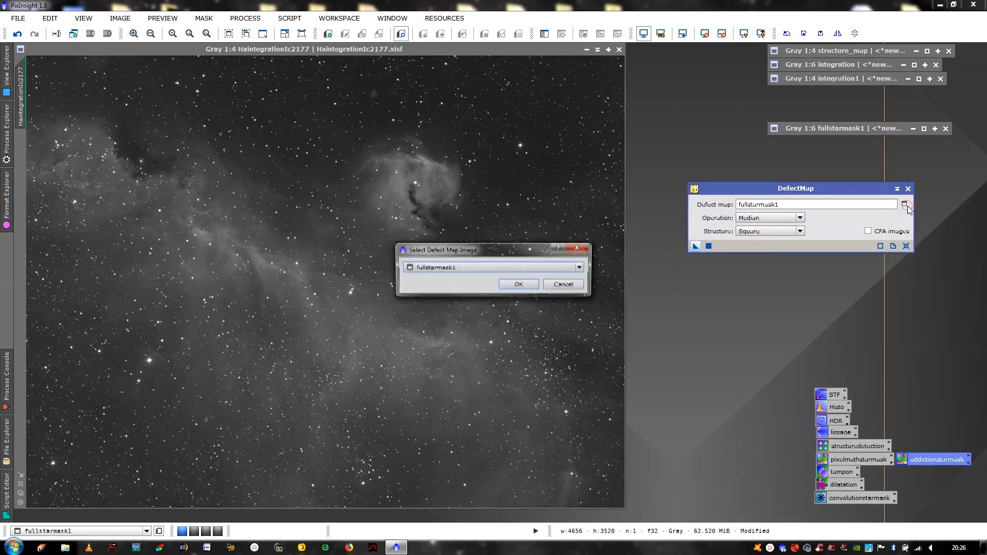
{"action": "left_click", "coordinate": [533, 282]}
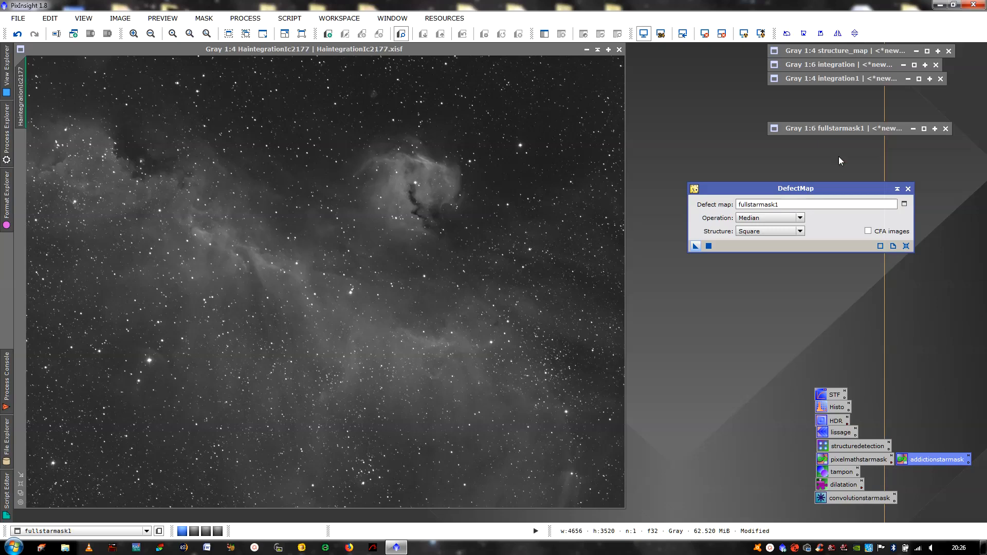
Check fullstarmask1, then apply DefectMap to HaintegrationIc2177 to erase the stars
{"action": "left_click", "coordinate": [875, 129]}
{"action": "left_click", "coordinate": [925, 128]}
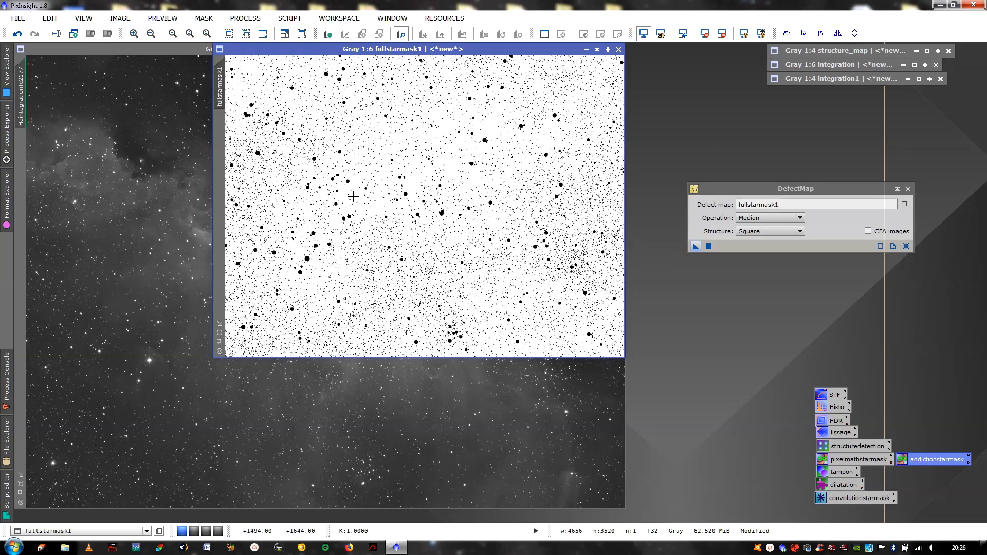
{"action": "left_click", "coordinate": [597, 50]}
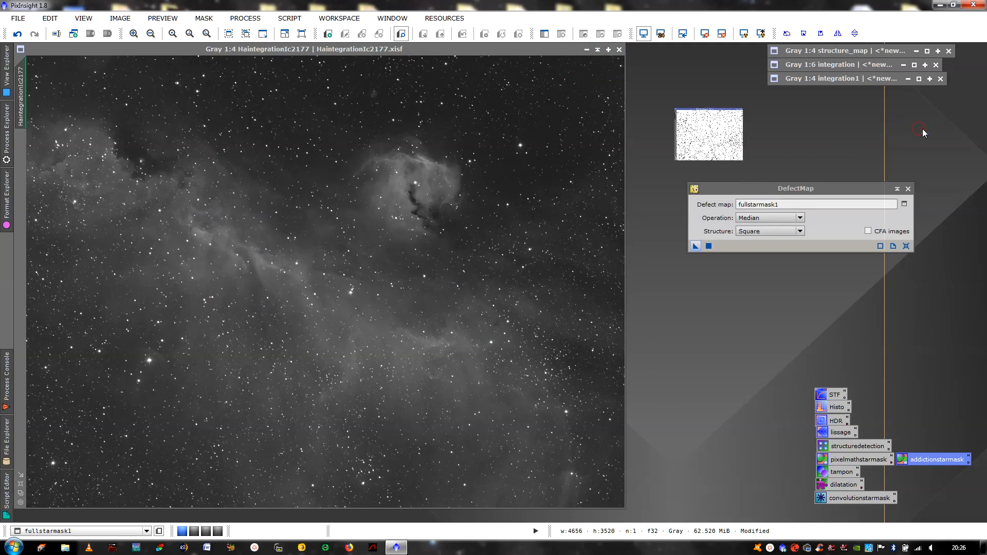
{"action": "left_click", "coordinate": [923, 129]}
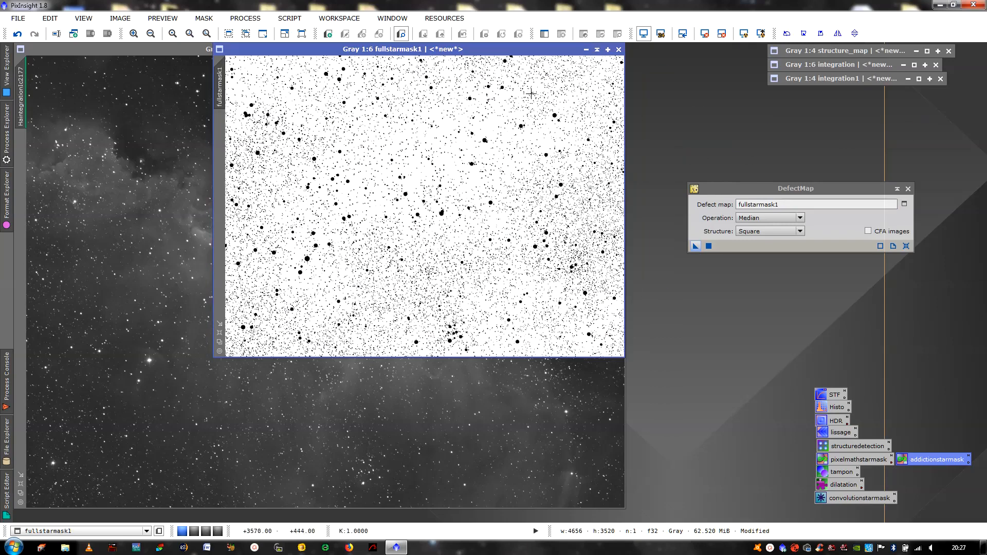
{"action": "left_click", "coordinate": [586, 49]}
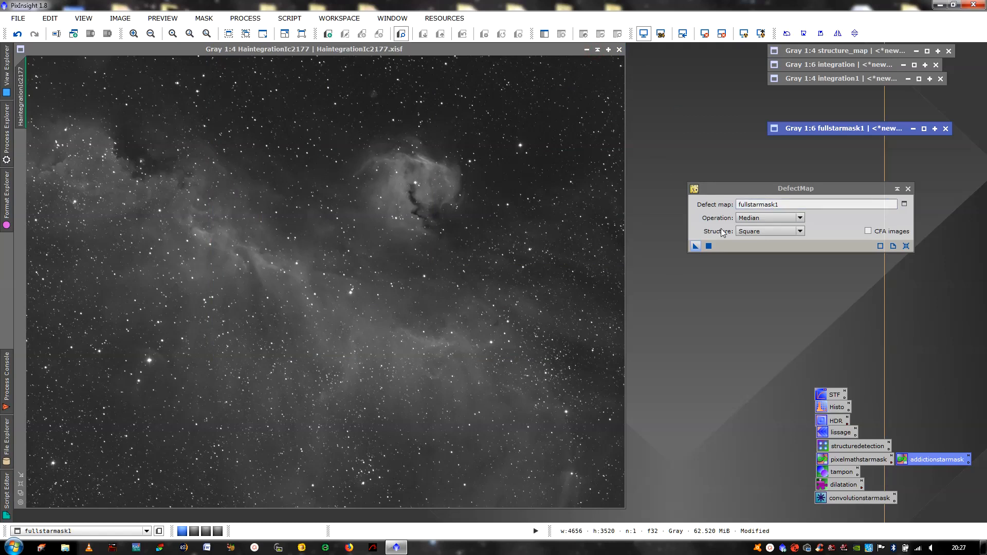
{"action": "left_click", "coordinate": [694, 247]}
{"action": "left_click_drag", "start_coordinate": [693, 248], "coordinate": [448, 217]}
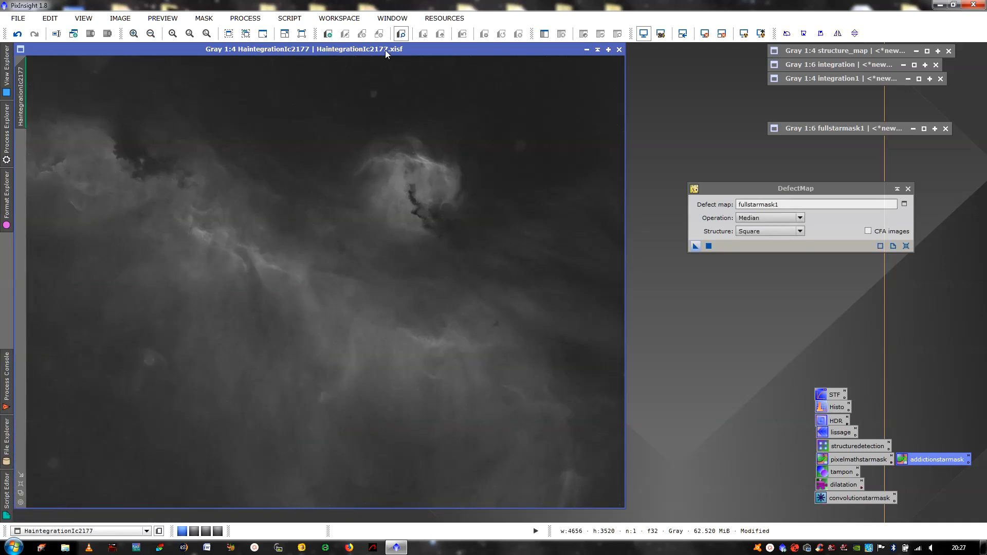
Inspect the starless result at 1:1 and compare it against the original via undo/redo
{"action": "left_click_drag", "start_coordinate": [385, 50], "coordinate": [415, 51]}
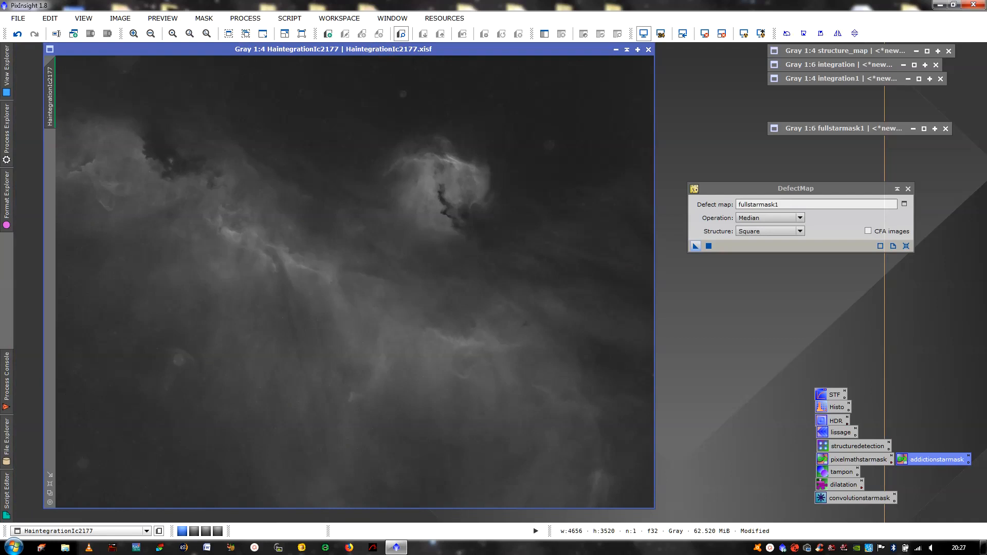
{"action": "left_click", "coordinate": [134, 33]}
{"action": "left_click", "coordinate": [134, 33]}
{"action": "left_click", "coordinate": [134, 33]}
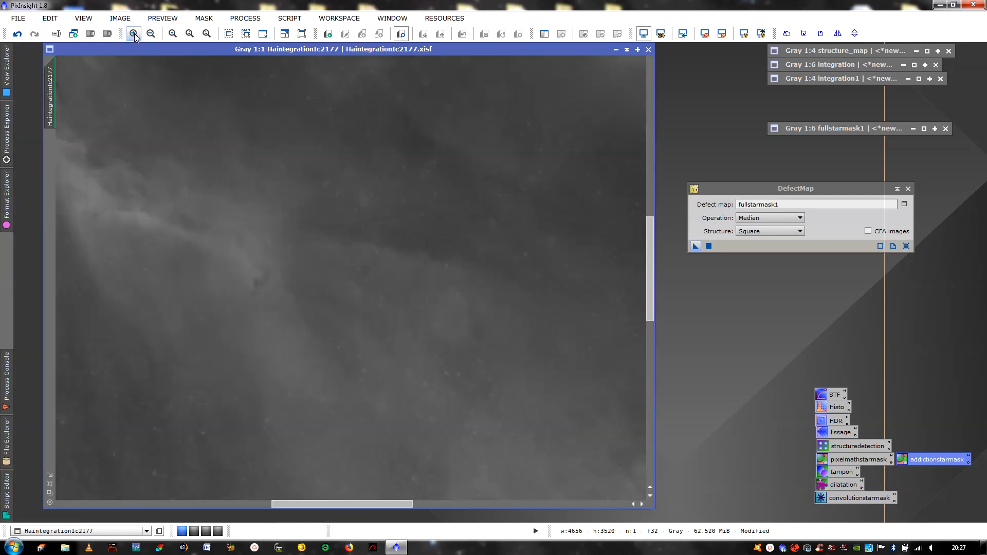
{"action": "left_click_drag", "start_coordinate": [312, 505], "coordinate": [171, 502]}
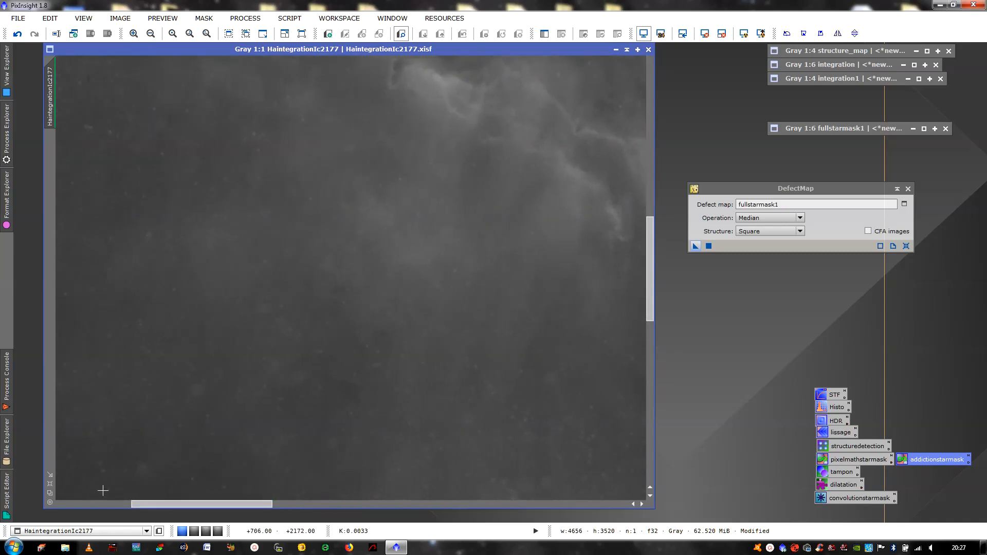
{"action": "left_click", "coordinate": [50, 483]}
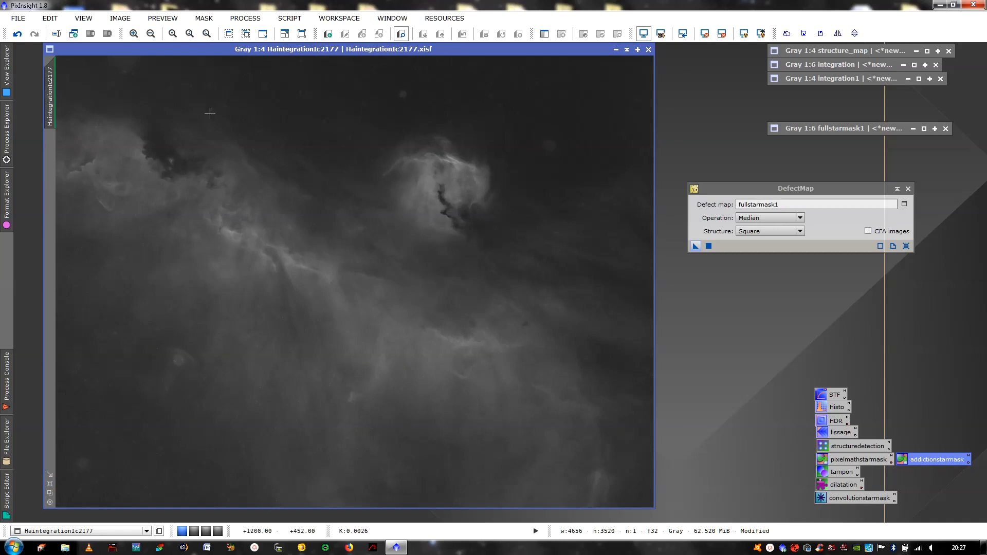
{"action": "left_click", "coordinate": [17, 34]}
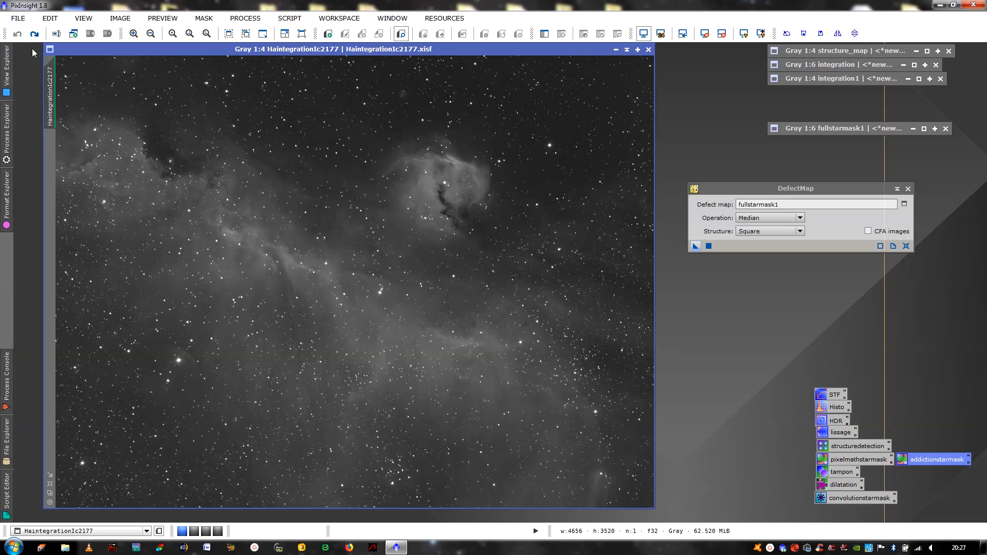
{"action": "left_click", "coordinate": [32, 35]}
Open CloneStamp, scout star residues at 1:1 zoom, then cancel that session
{"action": "double_click", "coordinate": [841, 472]}
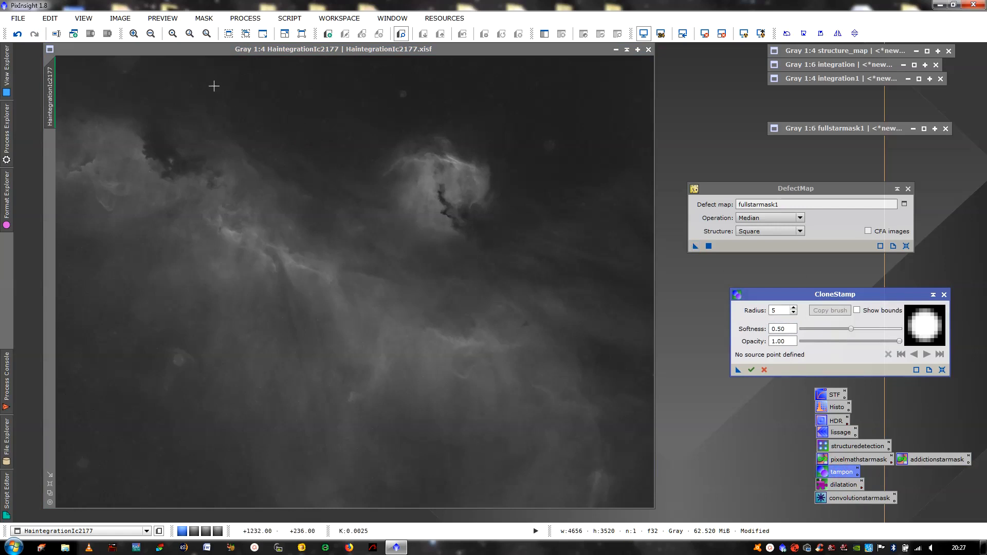
{"action": "left_click", "coordinate": [134, 34]}
{"action": "left_click", "coordinate": [134, 34]}
{"action": "left_click", "coordinate": [134, 34]}
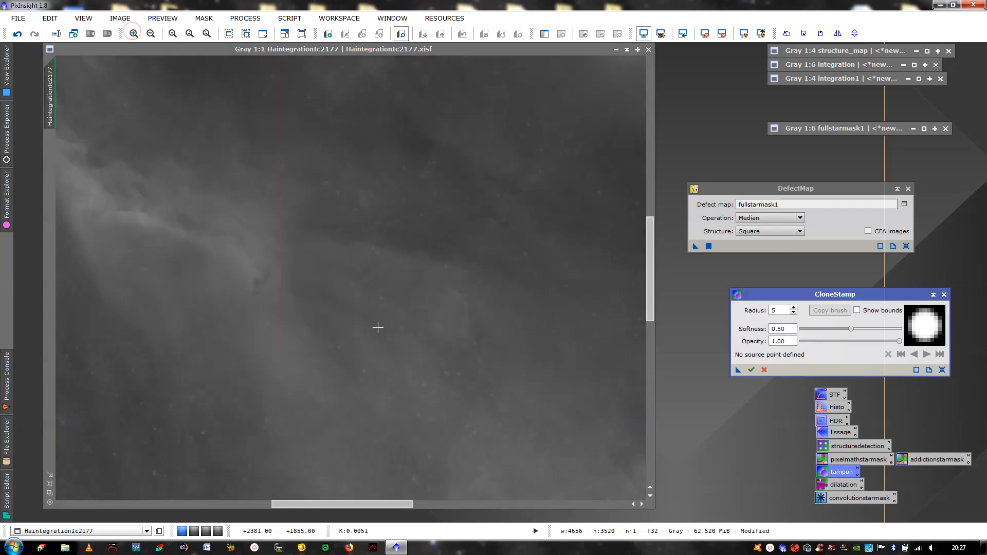
{"action": "left_click_drag", "start_coordinate": [649, 260], "coordinate": [650, 146]}
{"action": "left_click_drag", "start_coordinate": [339, 502], "coordinate": [511, 502]}
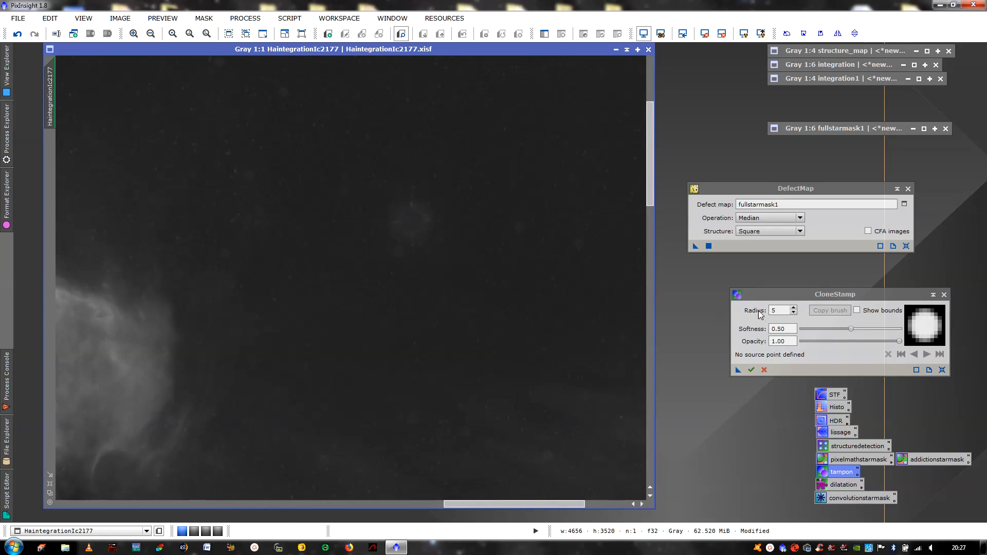
{"action": "left_click", "coordinate": [944, 294]}
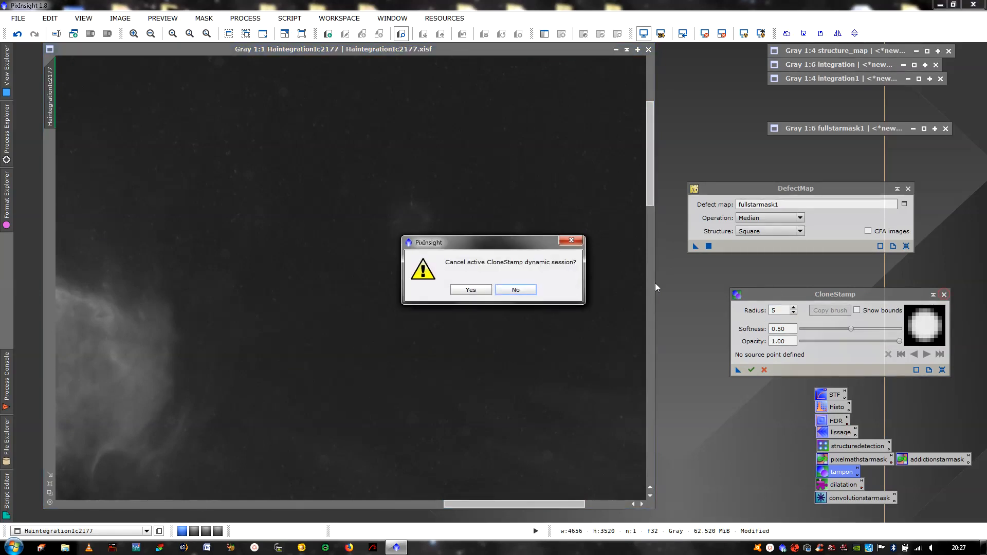
{"action": "left_click", "coordinate": [488, 290]}
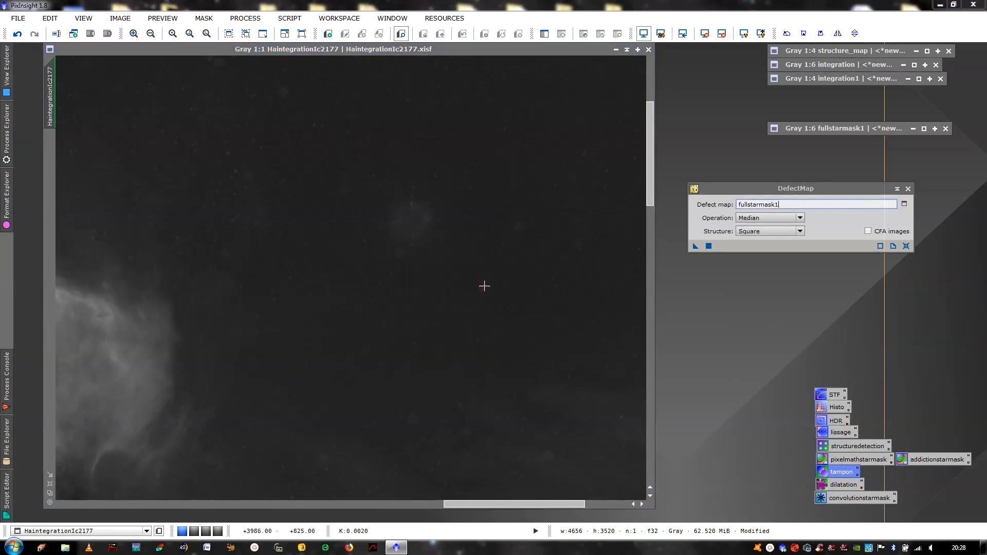
Reopen CloneStamp, set a clone source on clean background, and settle on brush radius 45
{"action": "double_click", "coordinate": [836, 473]}
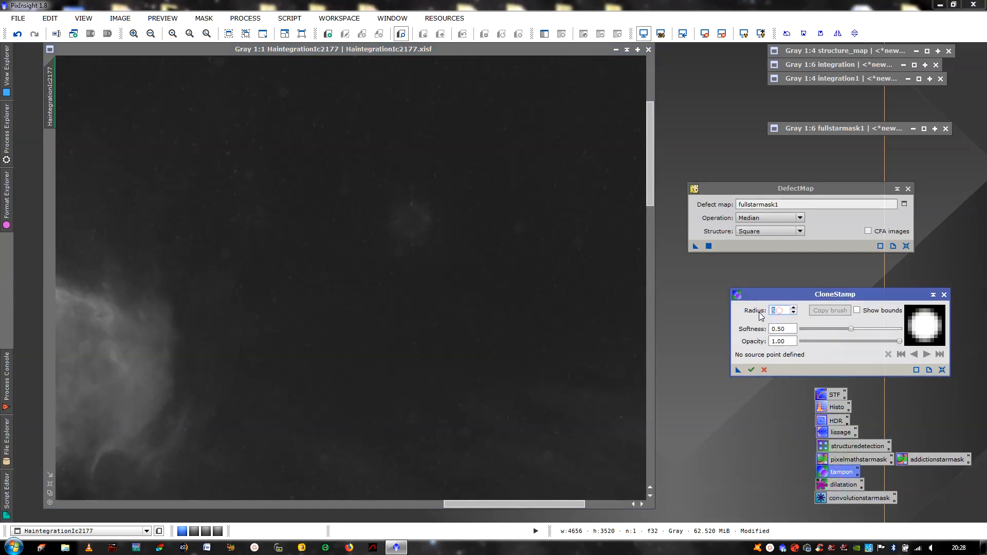
{"action": "type", "text": "50"}
{"action": "key", "text": "Return"}
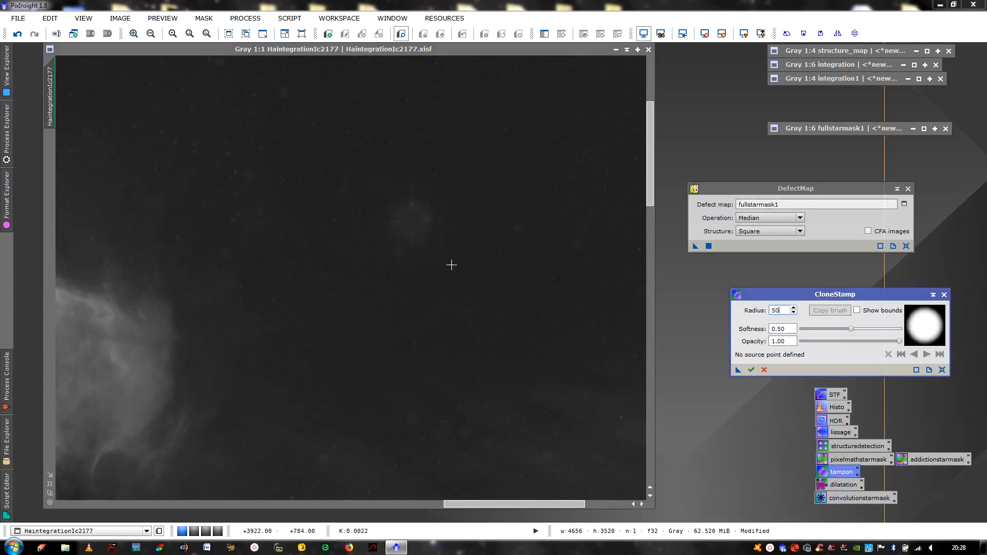
{"action": "left_click", "coordinate": [395, 290], "text": "ctrl"}
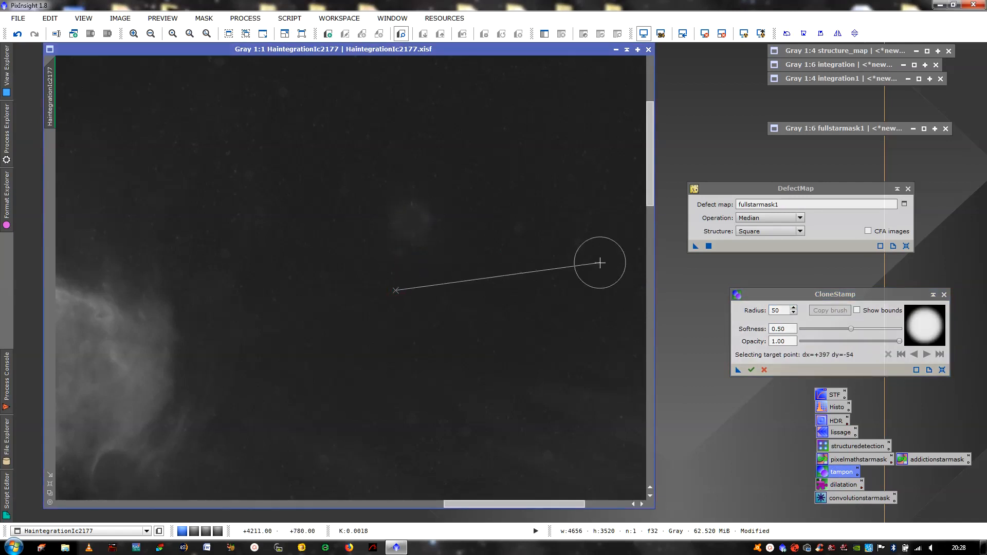
{"action": "double_click", "coordinate": [788, 310]}
{"action": "type", "text": "40"}
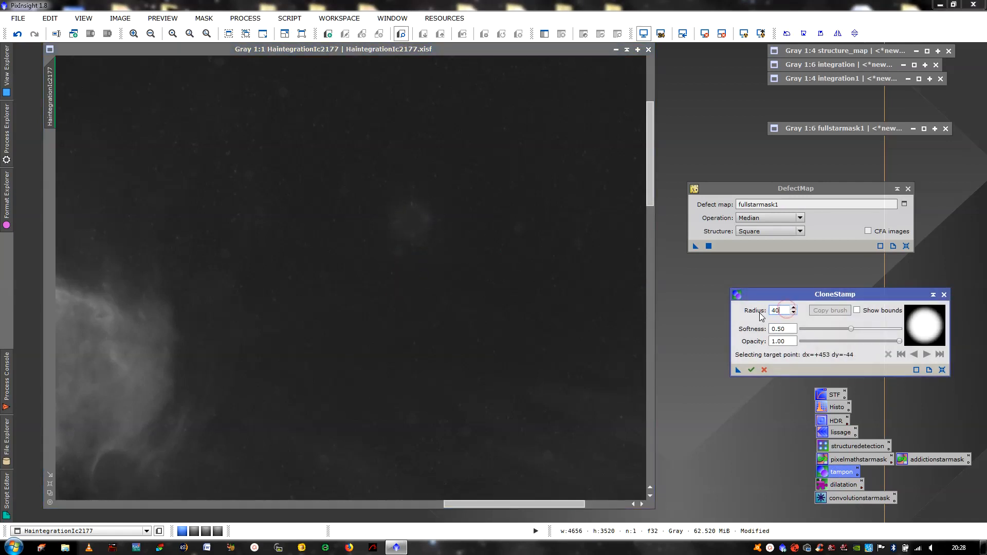
{"action": "key", "text": "Return"}
{"action": "type", "text": "45"}
{"action": "key", "text": "Return"}
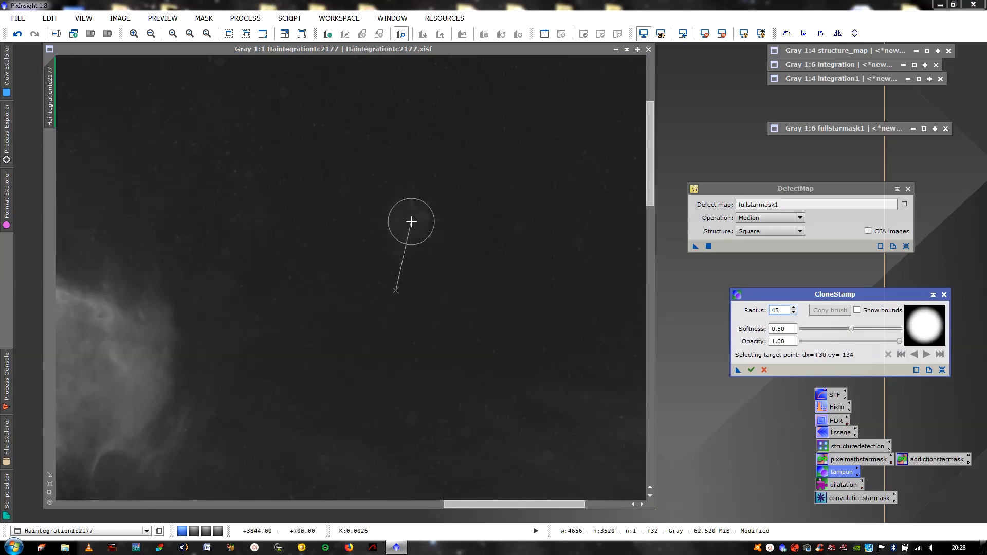
Clone over two leftover star residues and commit the touch-ups
{"action": "left_click", "coordinate": [412, 221]}
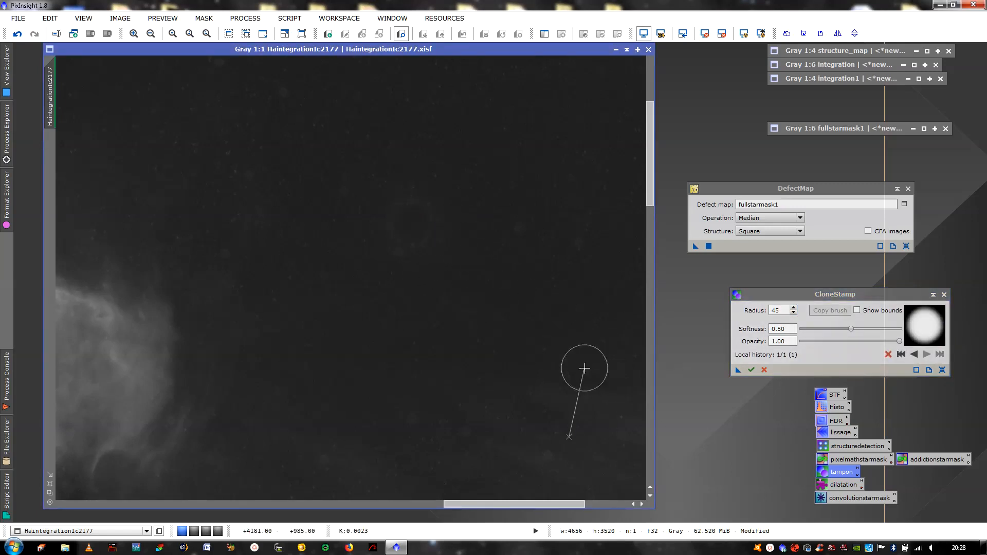
{"action": "left_click", "coordinate": [50, 483]}
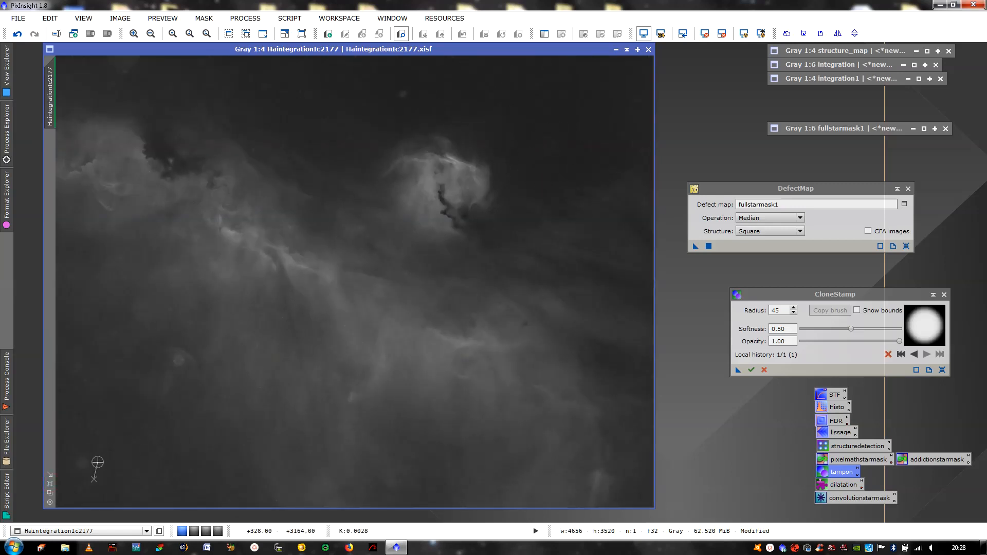
{"action": "left_click", "coordinate": [82, 464]}
{"action": "left_click", "coordinate": [752, 369]}
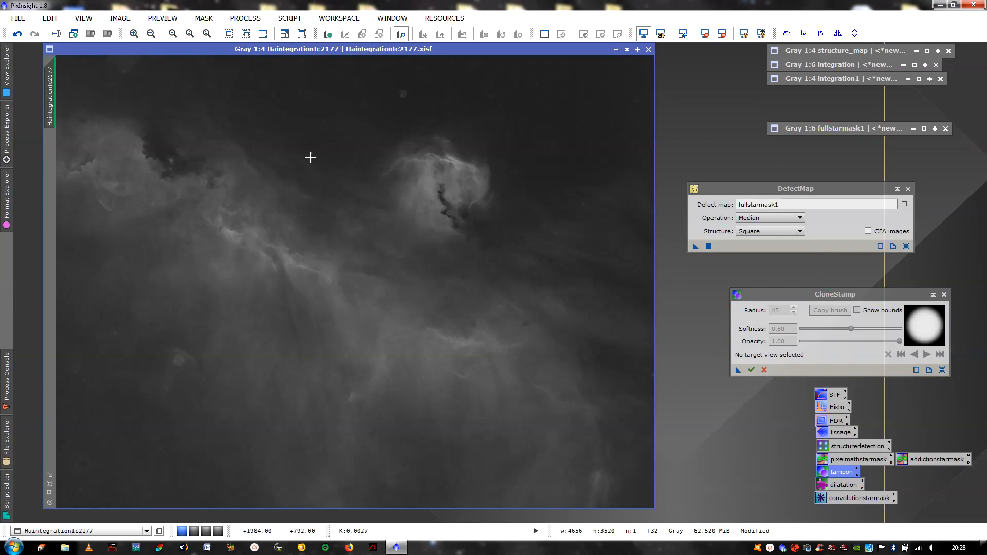
Inspect the starless image, then undo to restore the original starry HaintegrationIc2177
{"action": "left_click", "coordinate": [134, 34]}
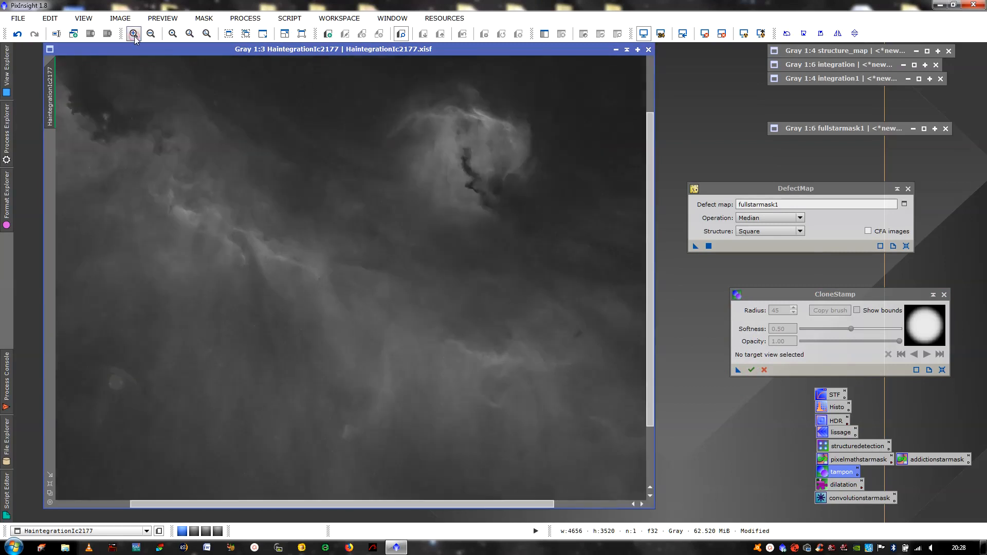
{"action": "left_click", "coordinate": [134, 34]}
{"action": "left_click", "coordinate": [151, 34]}
{"action": "left_click", "coordinate": [151, 34]}
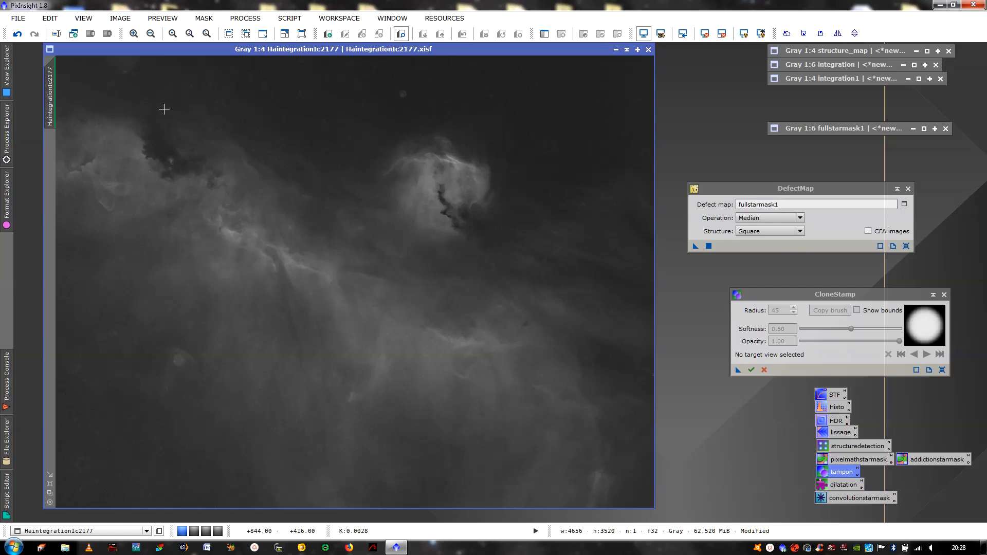
{"action": "left_click", "coordinate": [18, 34]}
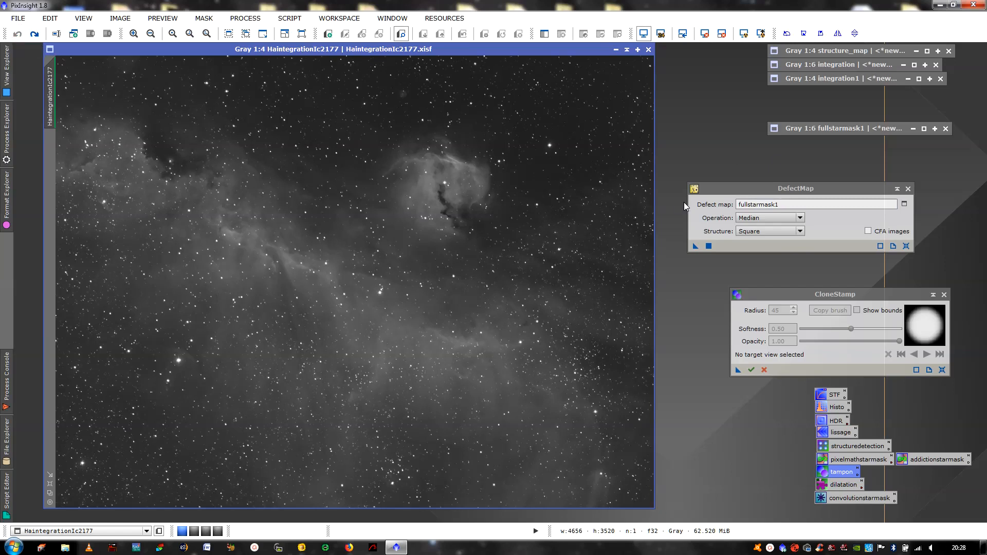
{"action": "right_click", "coordinate": [523, 167]}
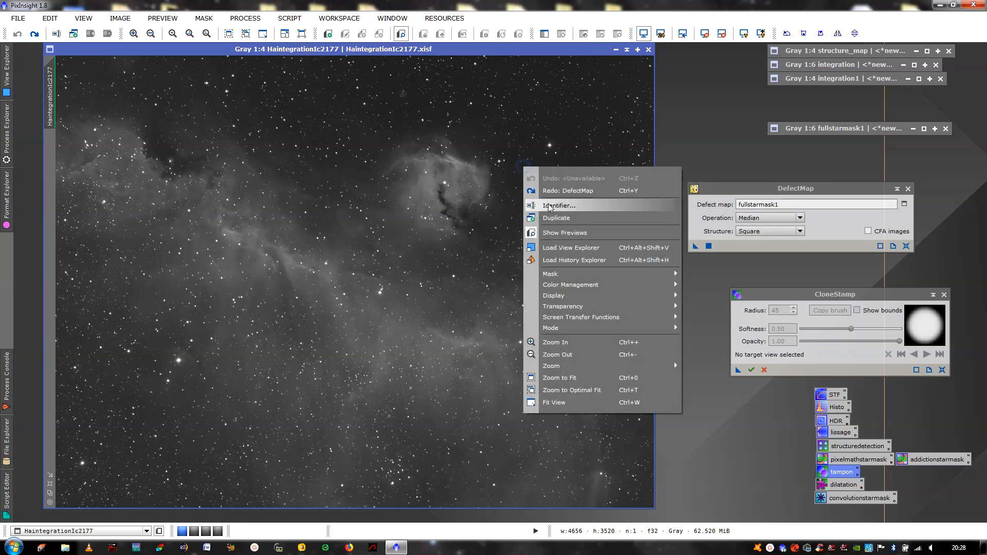
{"action": "left_click", "coordinate": [582, 165]}
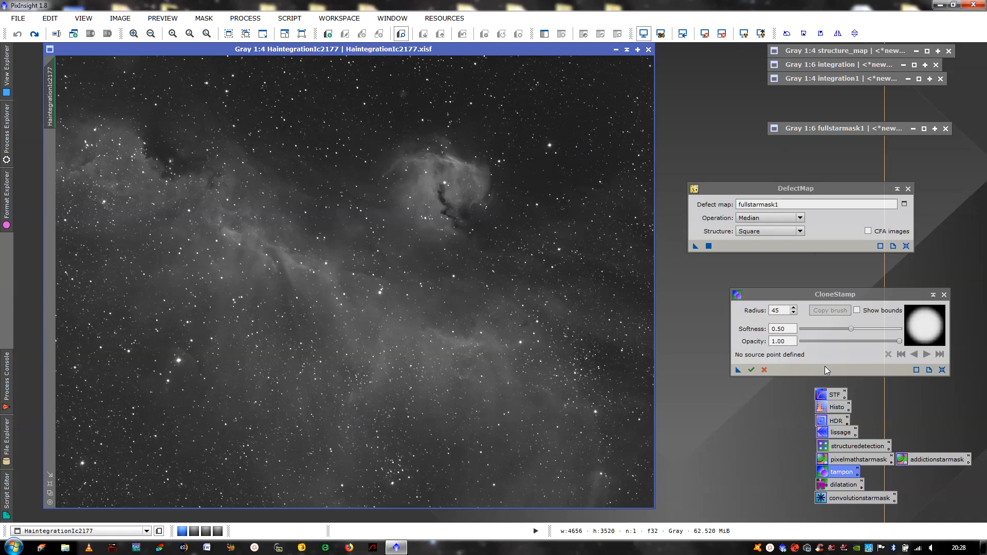
{"action": "double_click", "coordinate": [831, 394]}
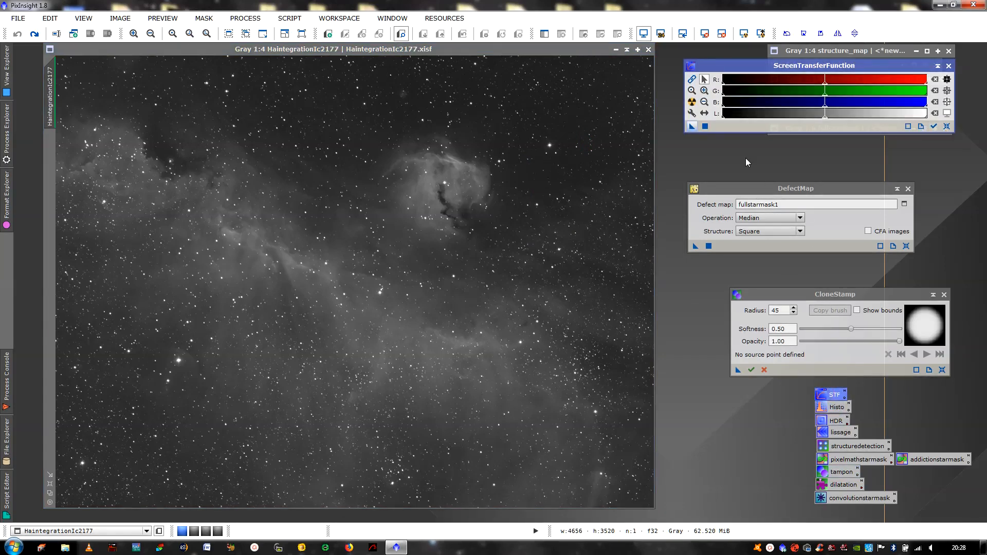
Auto-stretch the starry image and copy the STF stretch into HistogramTransformation
{"action": "left_click", "coordinate": [692, 103]}
{"action": "double_click", "coordinate": [838, 408]}
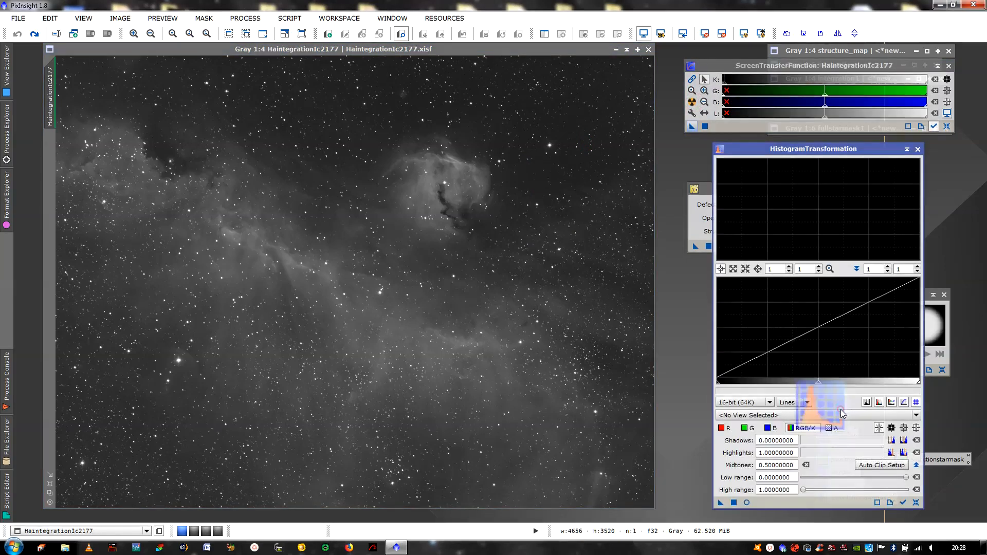
{"action": "left_click_drag", "start_coordinate": [692, 128], "coordinate": [776, 503]}
{"action": "left_click", "coordinate": [734, 503]}
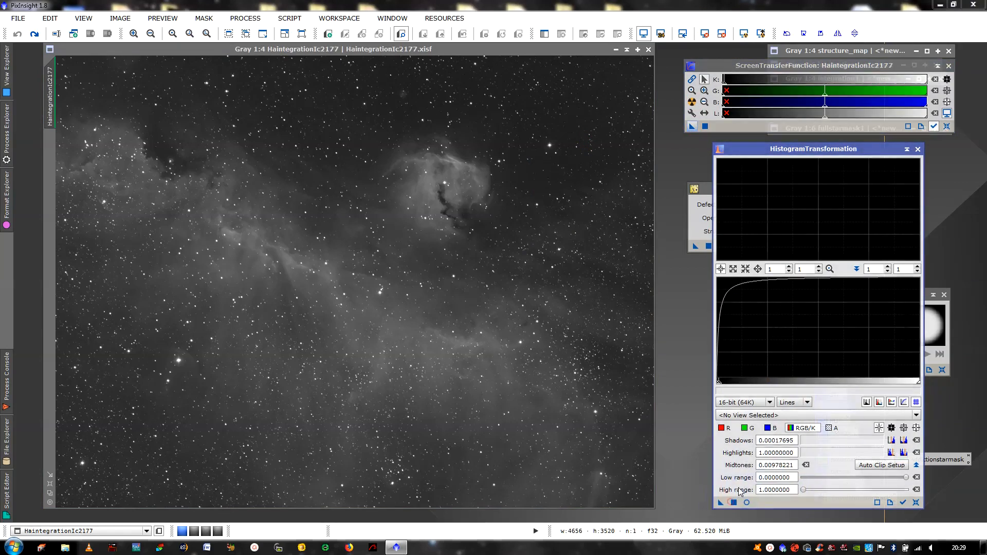
{"action": "left_click", "coordinate": [501, 291]}
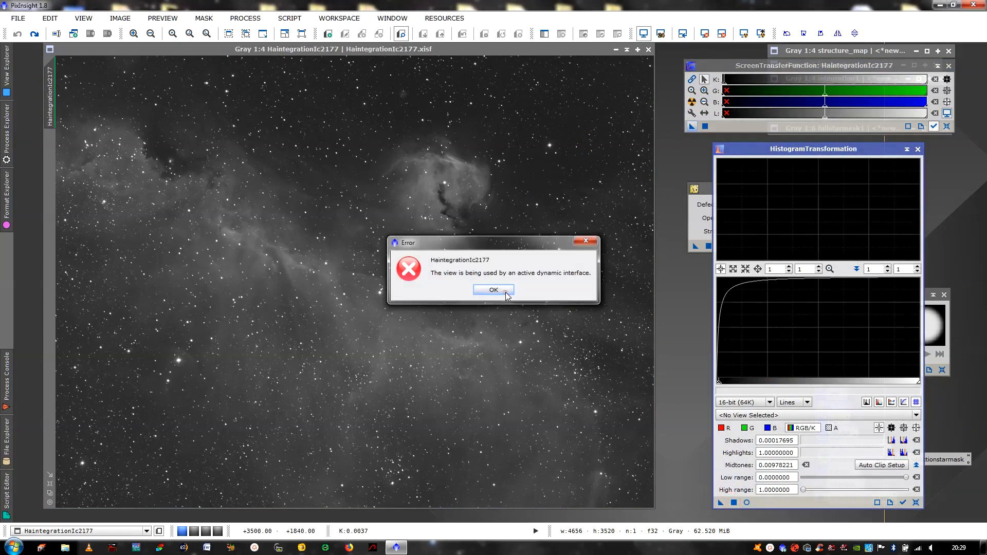
{"action": "left_click", "coordinate": [503, 290]}
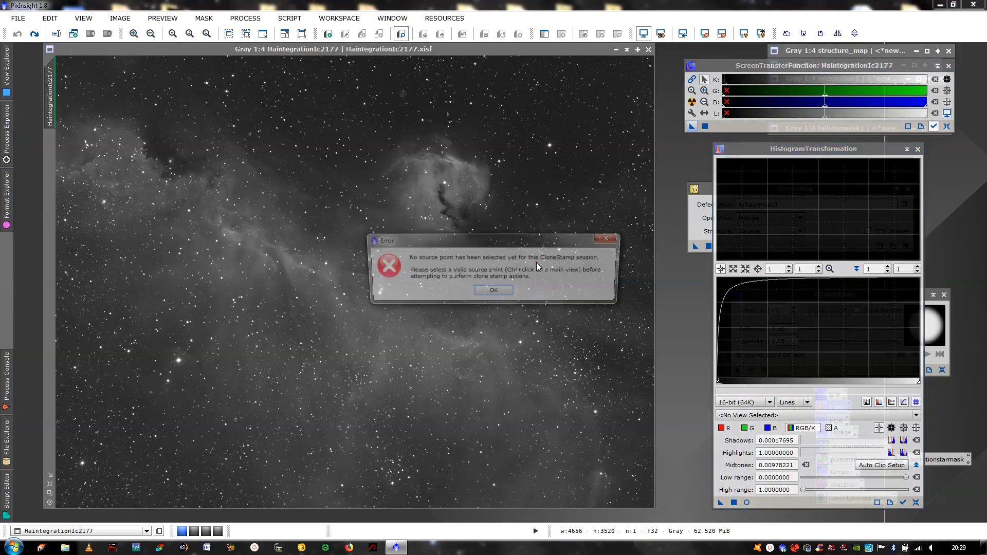
{"action": "left_click", "coordinate": [494, 292]}
Cancel the lingering CloneStamp session, apply the histogram stretch, then reset and close STF
{"action": "left_click_drag", "start_coordinate": [776, 149], "coordinate": [646, 191]}
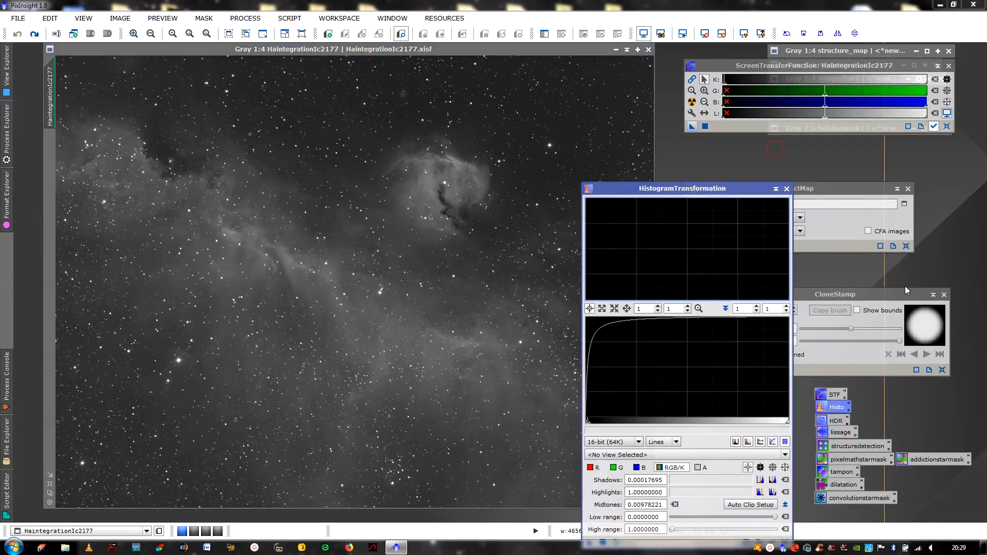
{"action": "left_click", "coordinate": [944, 294]}
{"action": "left_click", "coordinate": [471, 290]}
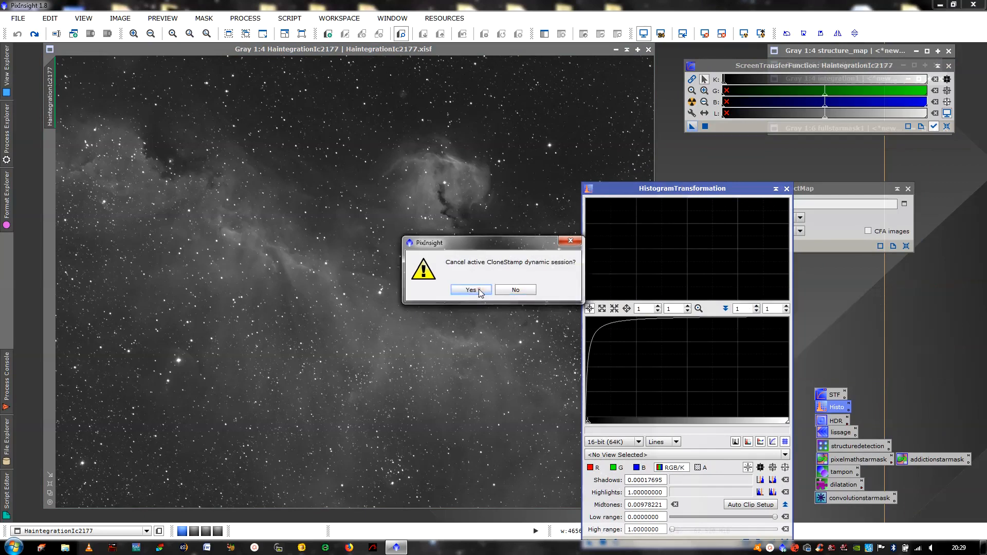
{"action": "left_click_drag", "start_coordinate": [635, 191], "coordinate": [755, 150]}
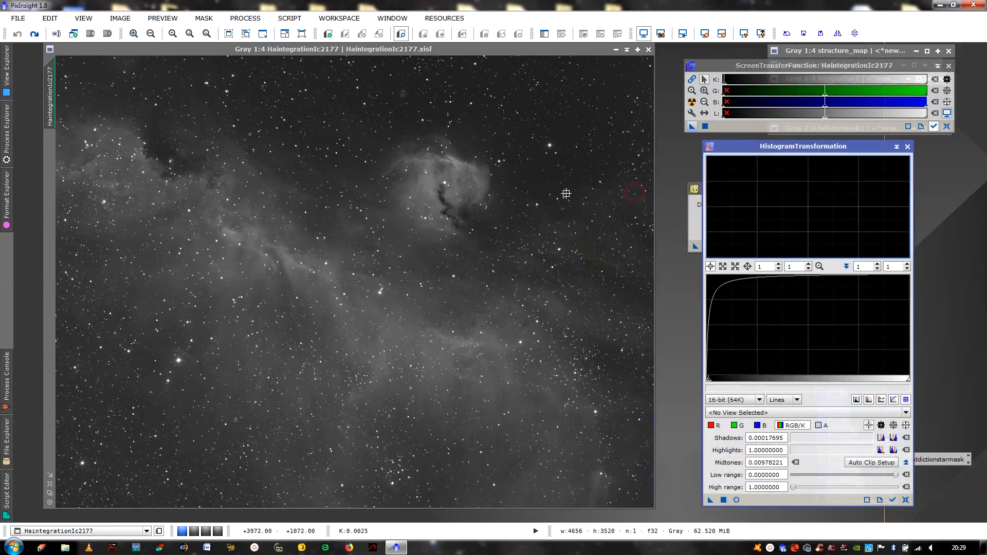
{"action": "left_click", "coordinate": [724, 500]}
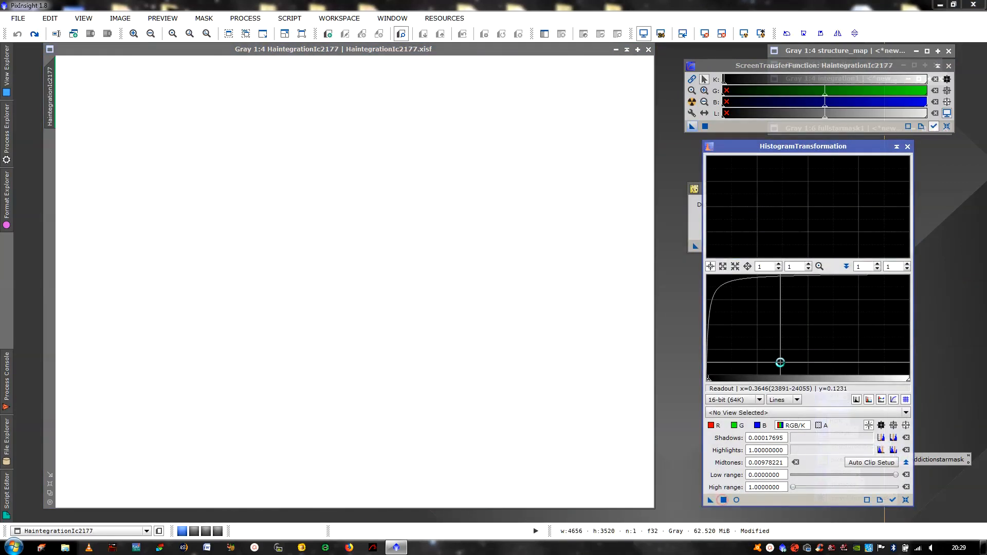
{"action": "left_click", "coordinate": [908, 147]}
{"action": "left_click", "coordinate": [947, 127]}
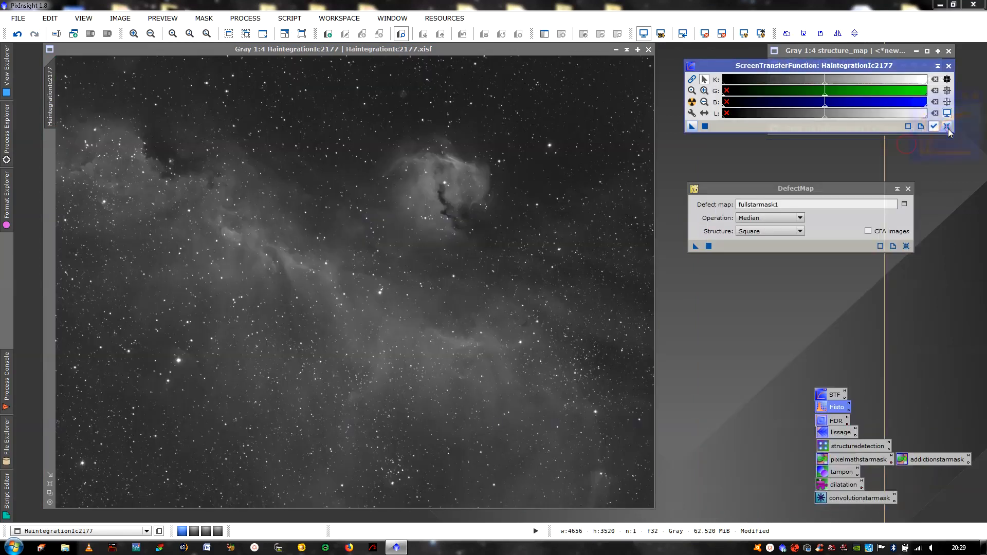
{"action": "left_click", "coordinate": [949, 65]}
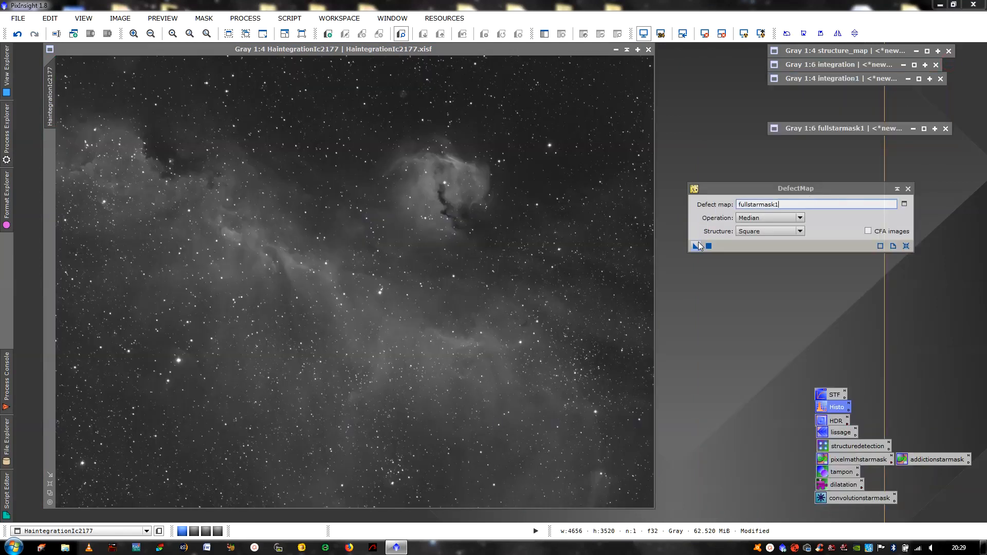
Apply DefectMap with fullstarmask1 to the stretched HaintegrationIc2177, then close DefectMap
{"action": "left_click_drag", "start_coordinate": [697, 245], "coordinate": [537, 212]}
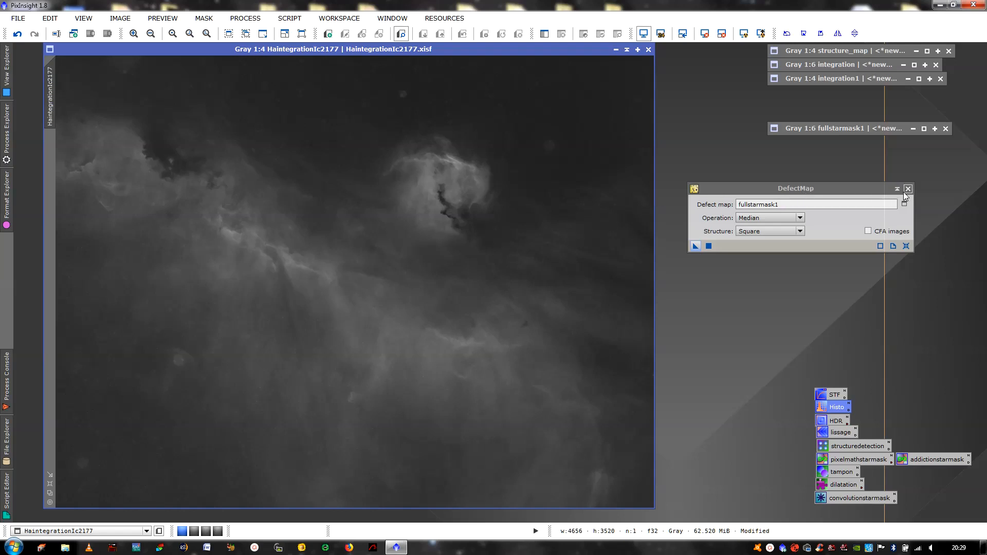
{"action": "left_click", "coordinate": [907, 190]}
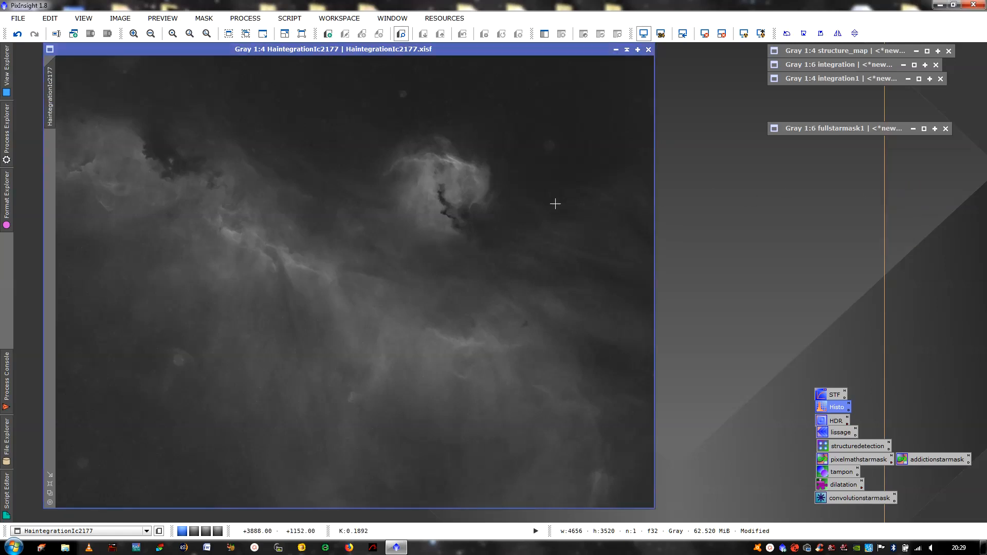